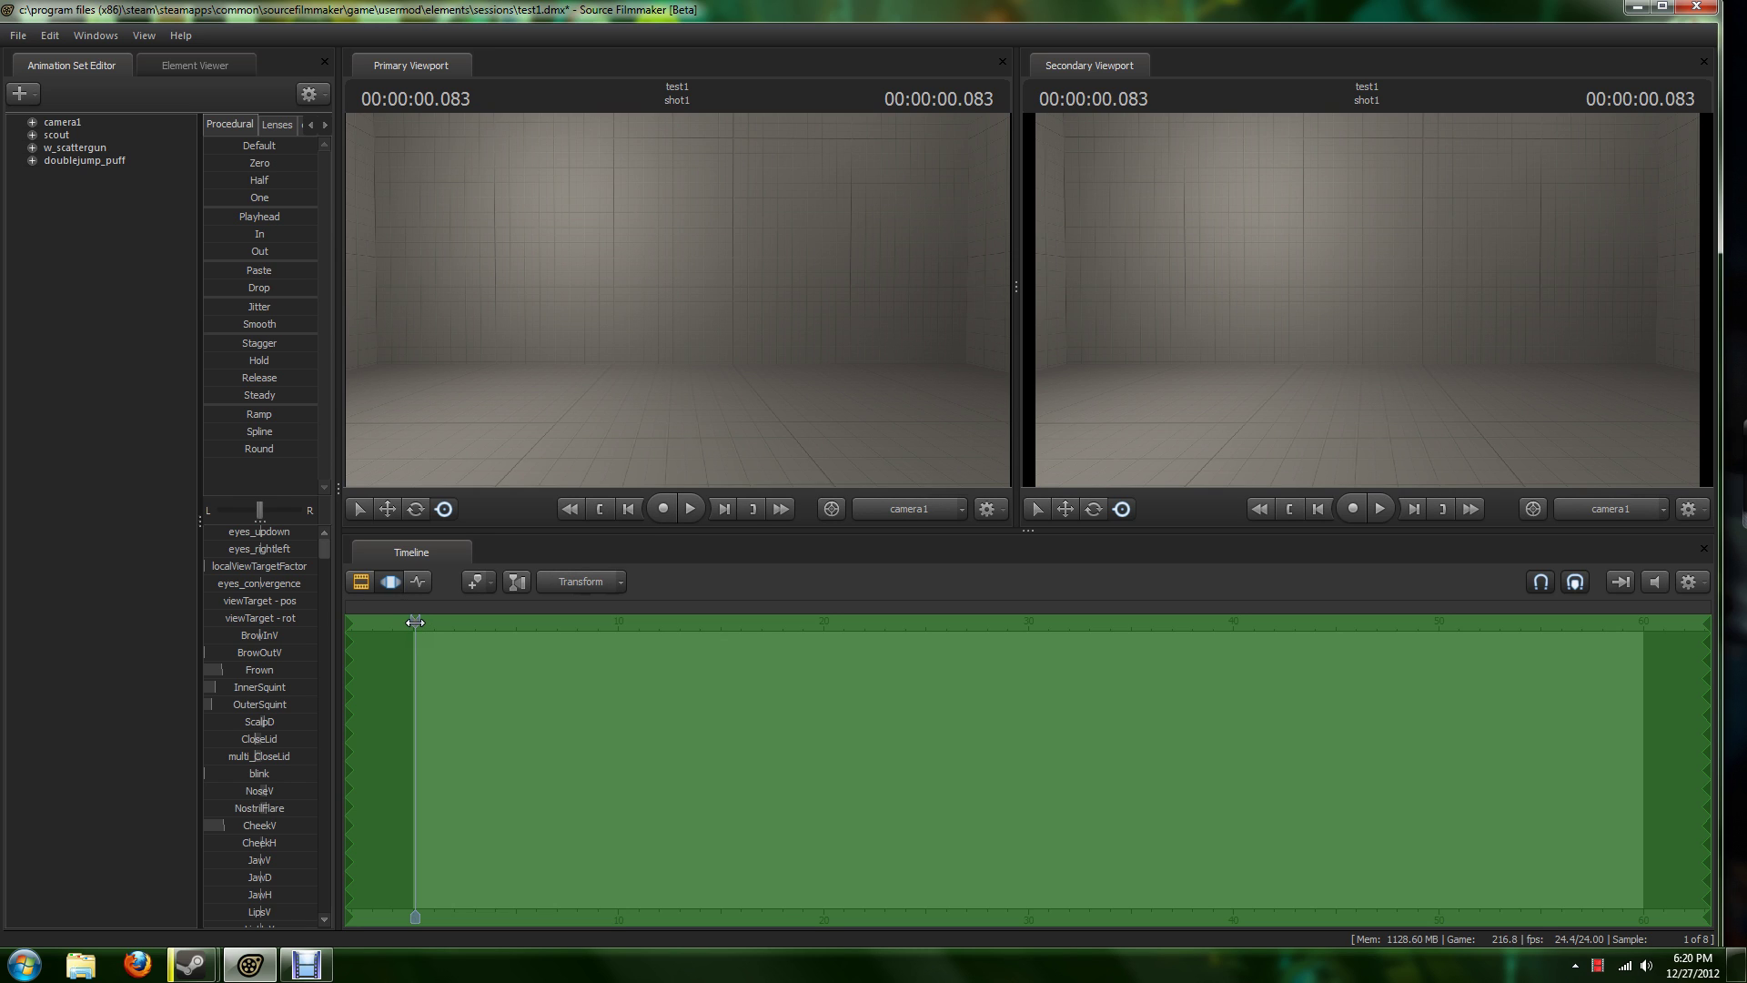
Select the scout and w_scattergun animation sets and copy them.
click(415, 621)
mouse_move(415, 621)
mouse_down()
mouse_move(470, 629)
mouse_move(413, 653)
mouse_up()
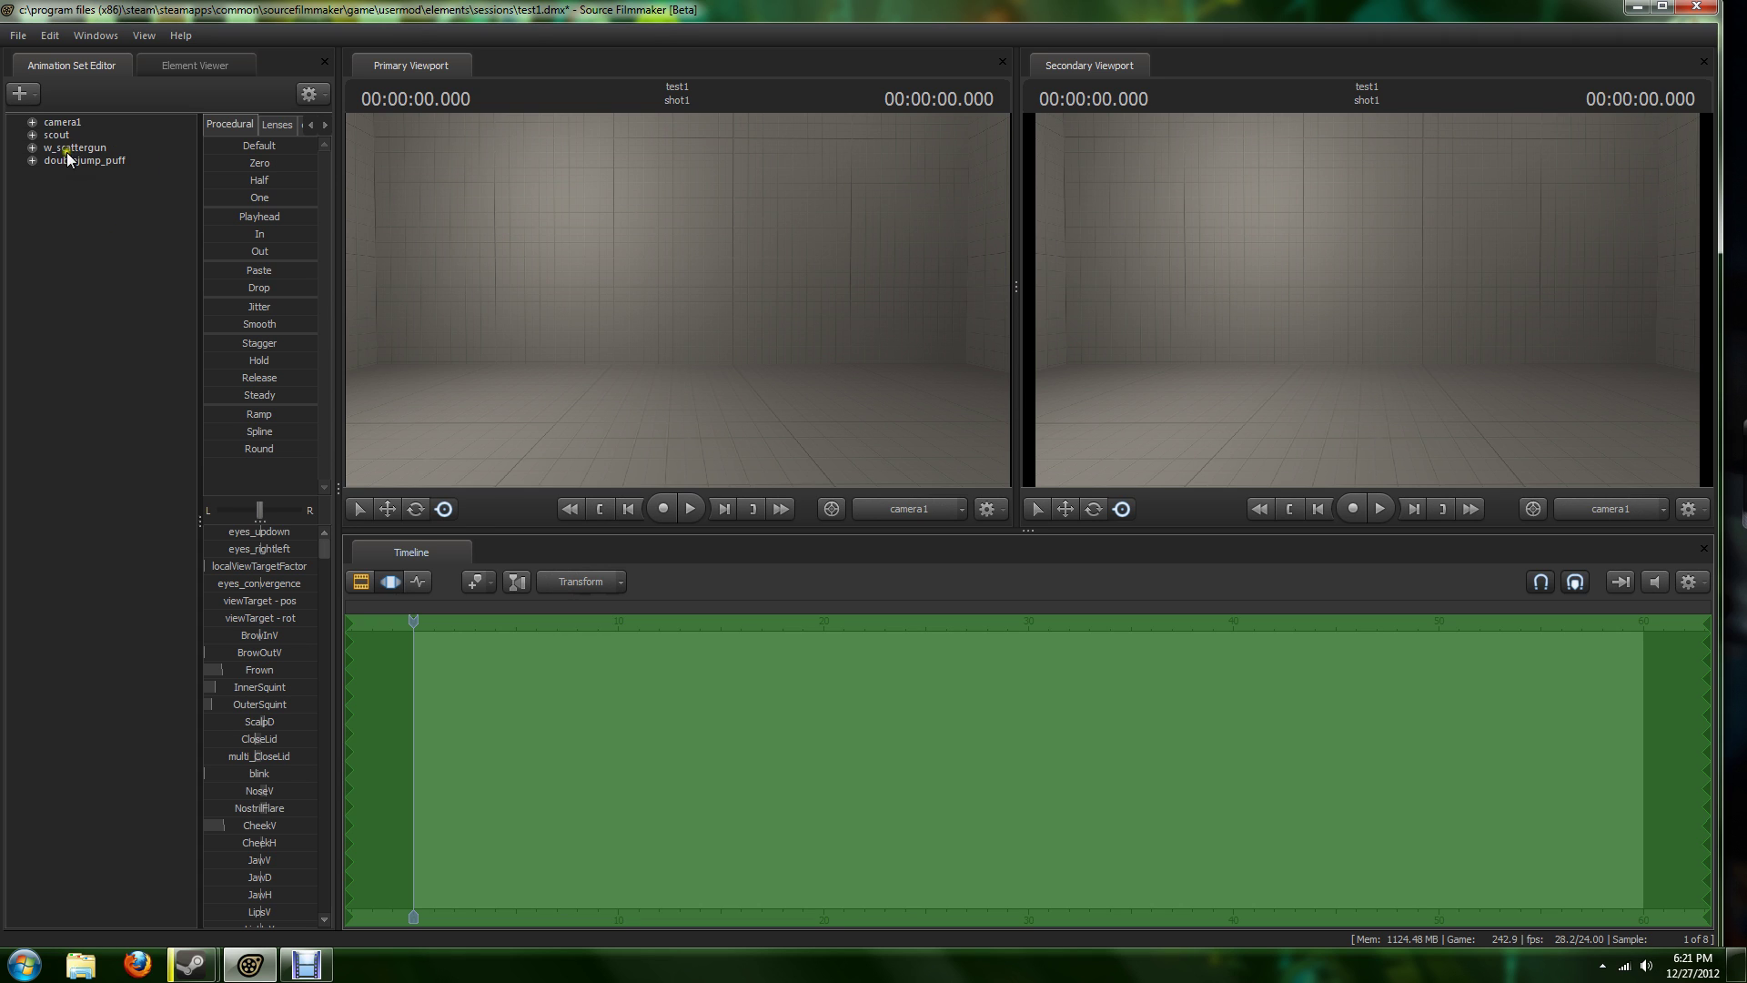
drag(73, 144, 60, 137)
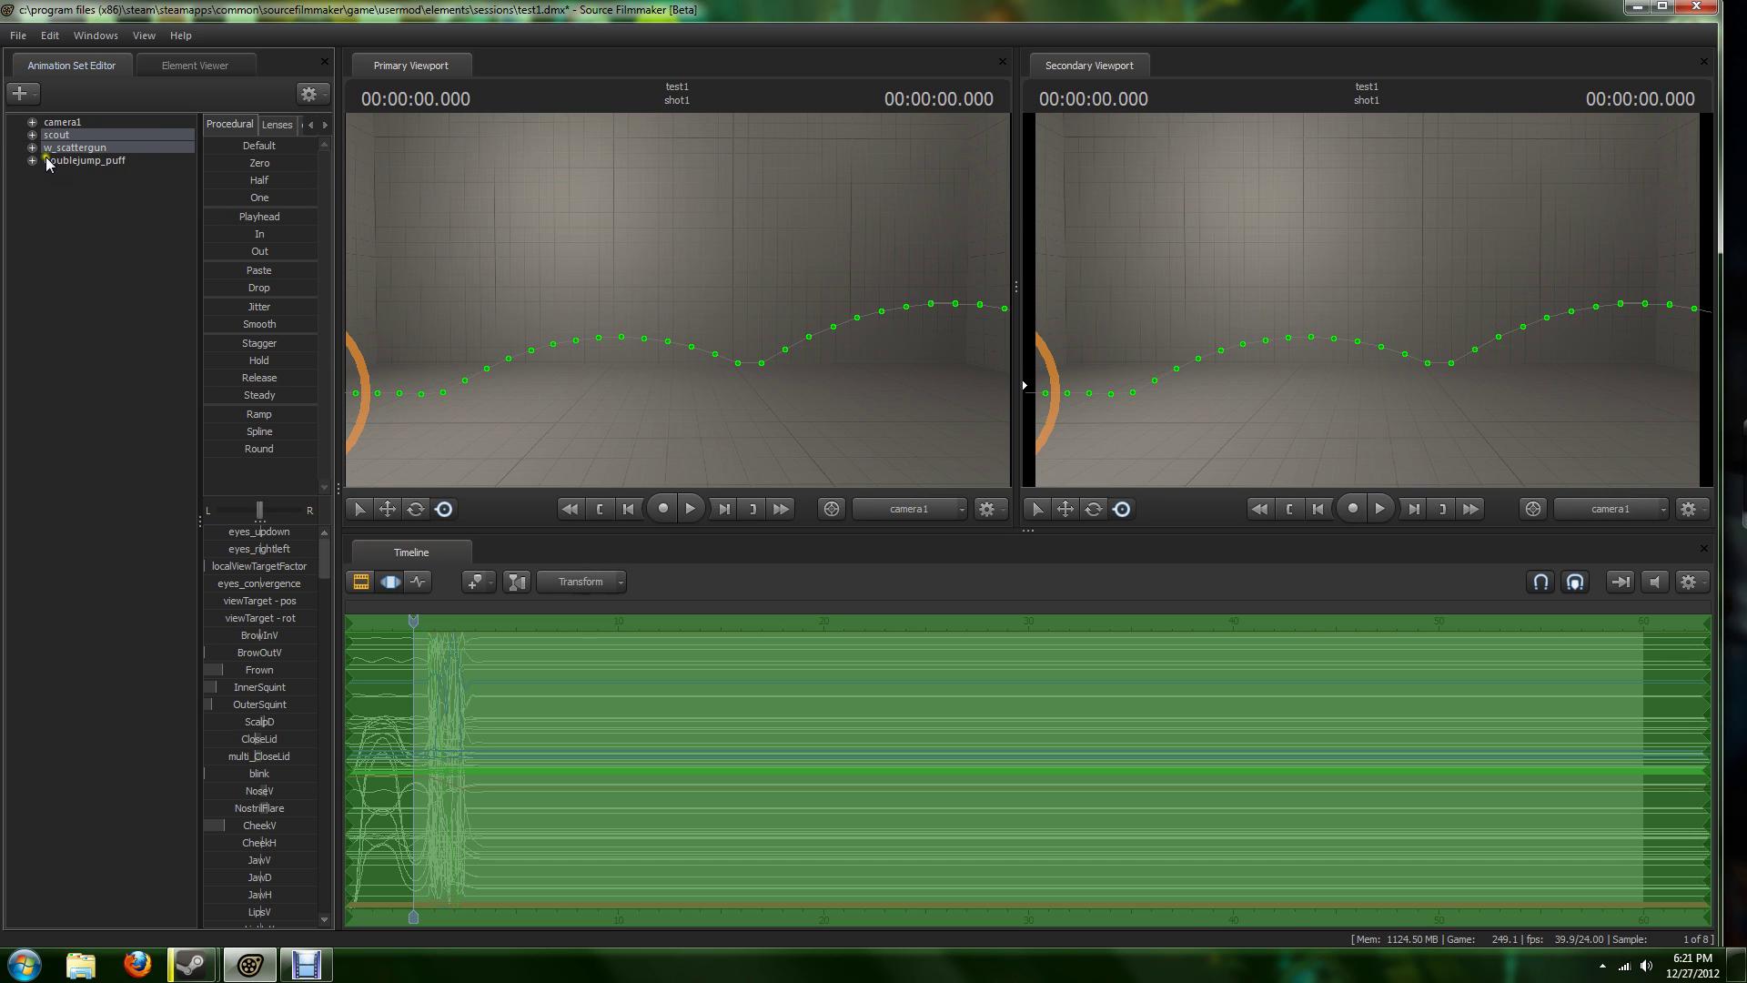
right_click(74, 213)
click(165, 286)
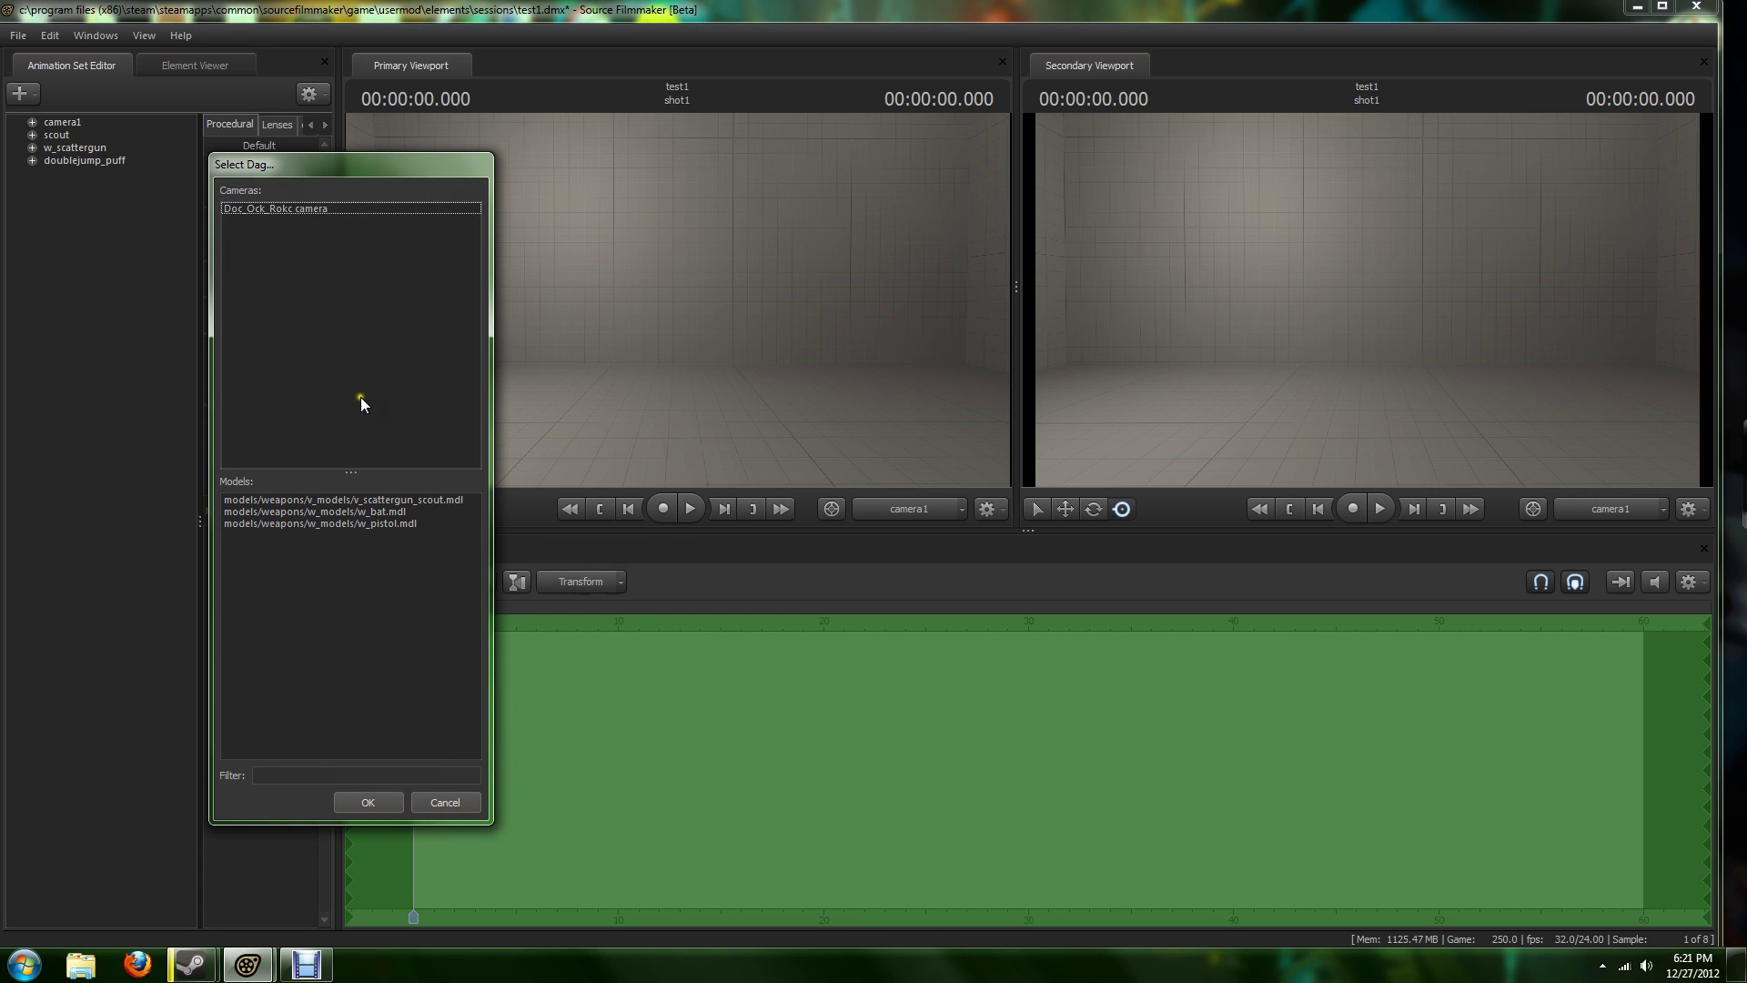
click(453, 801)
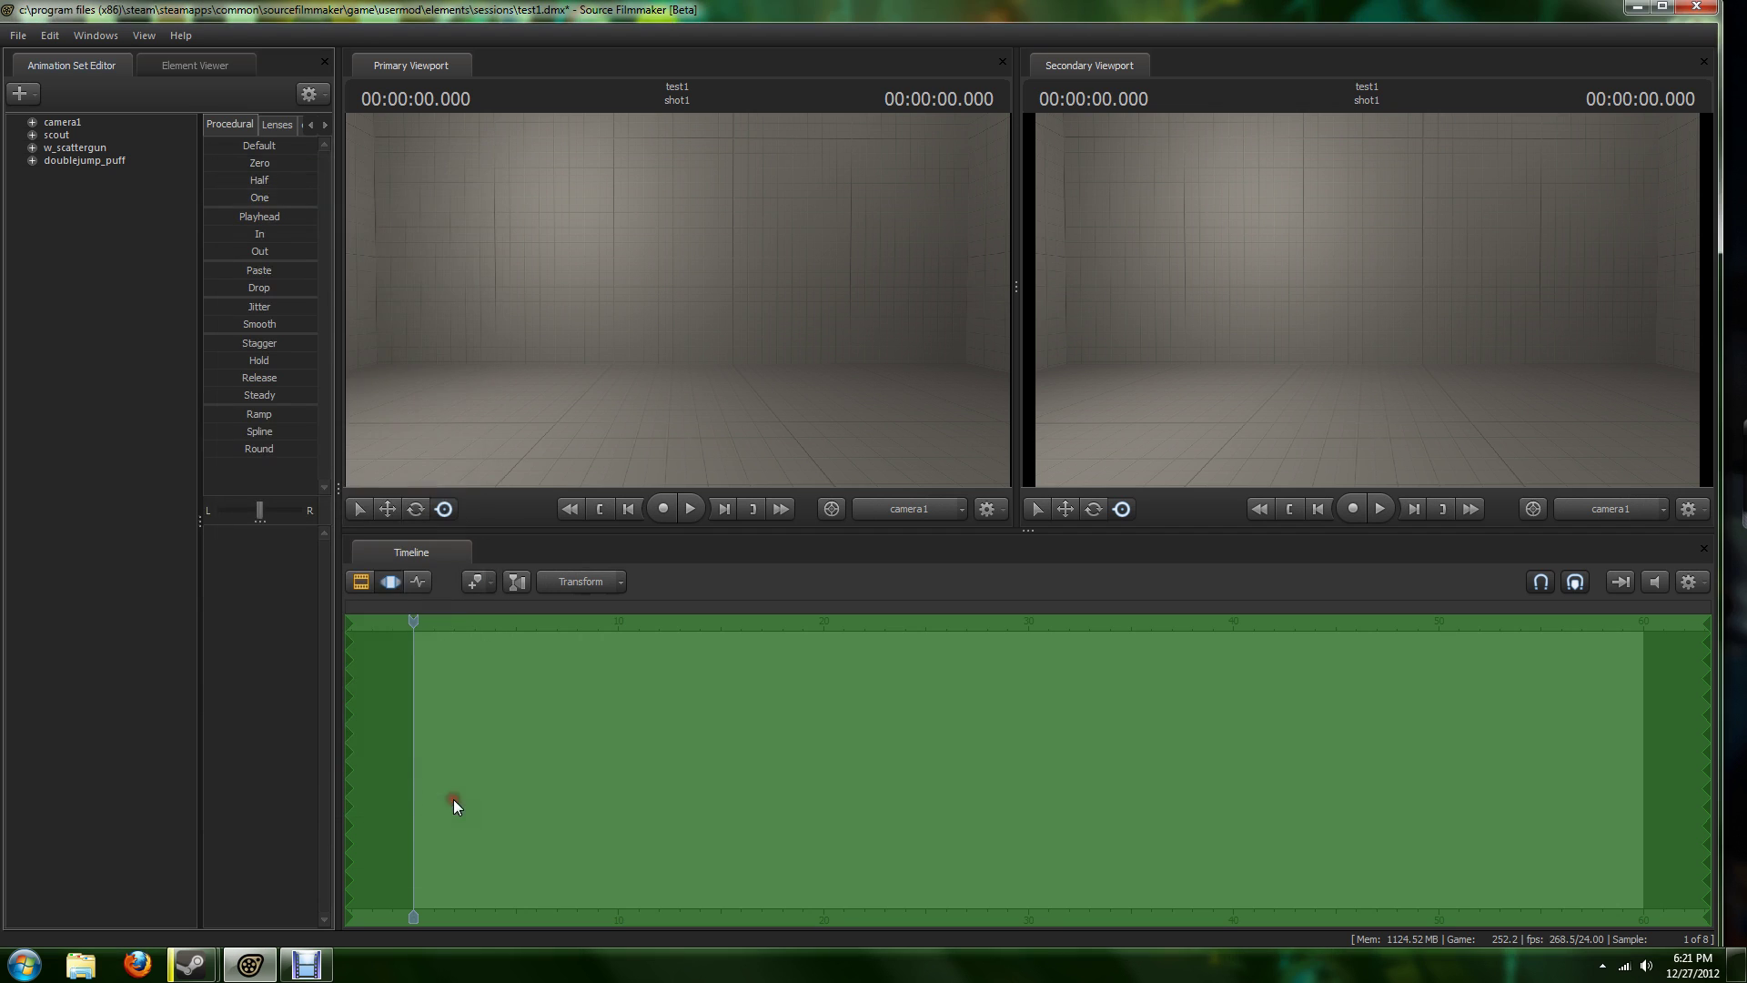
click(67, 138)
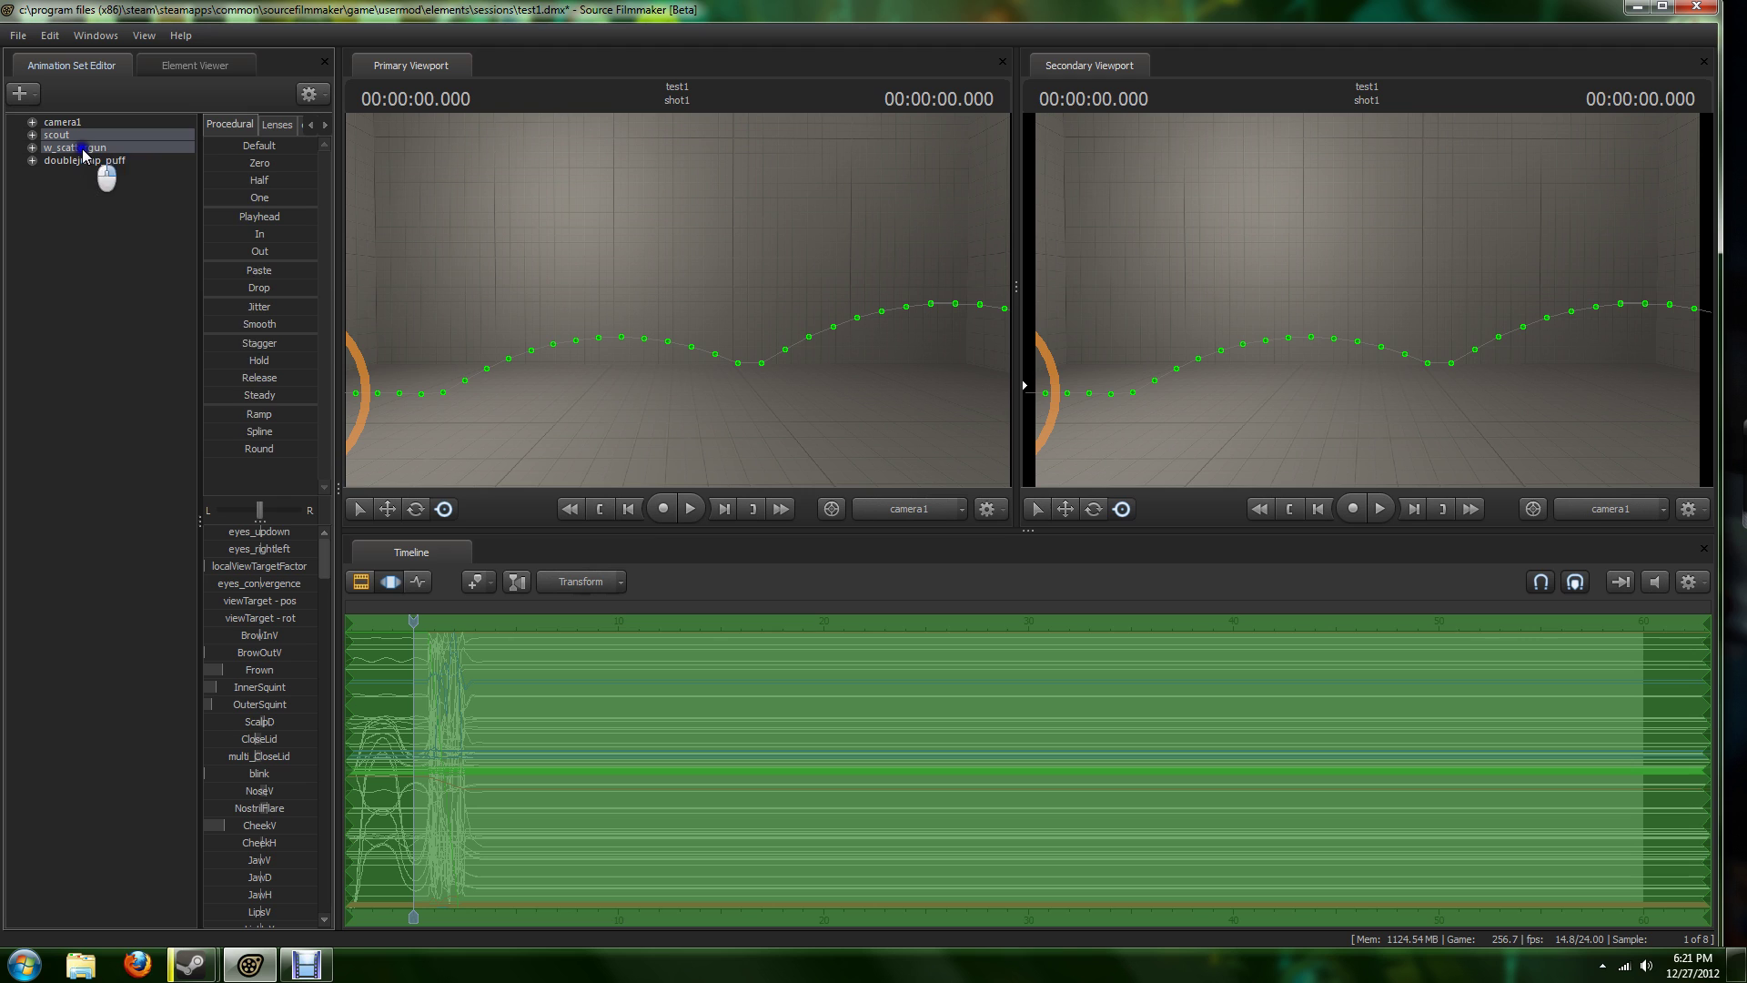
right_click(83, 155)
click(111, 178)
Paste the copied sets four times, creating scout2–scout5 and w_scattergun2–w_scattergun5.
right_click(68, 222)
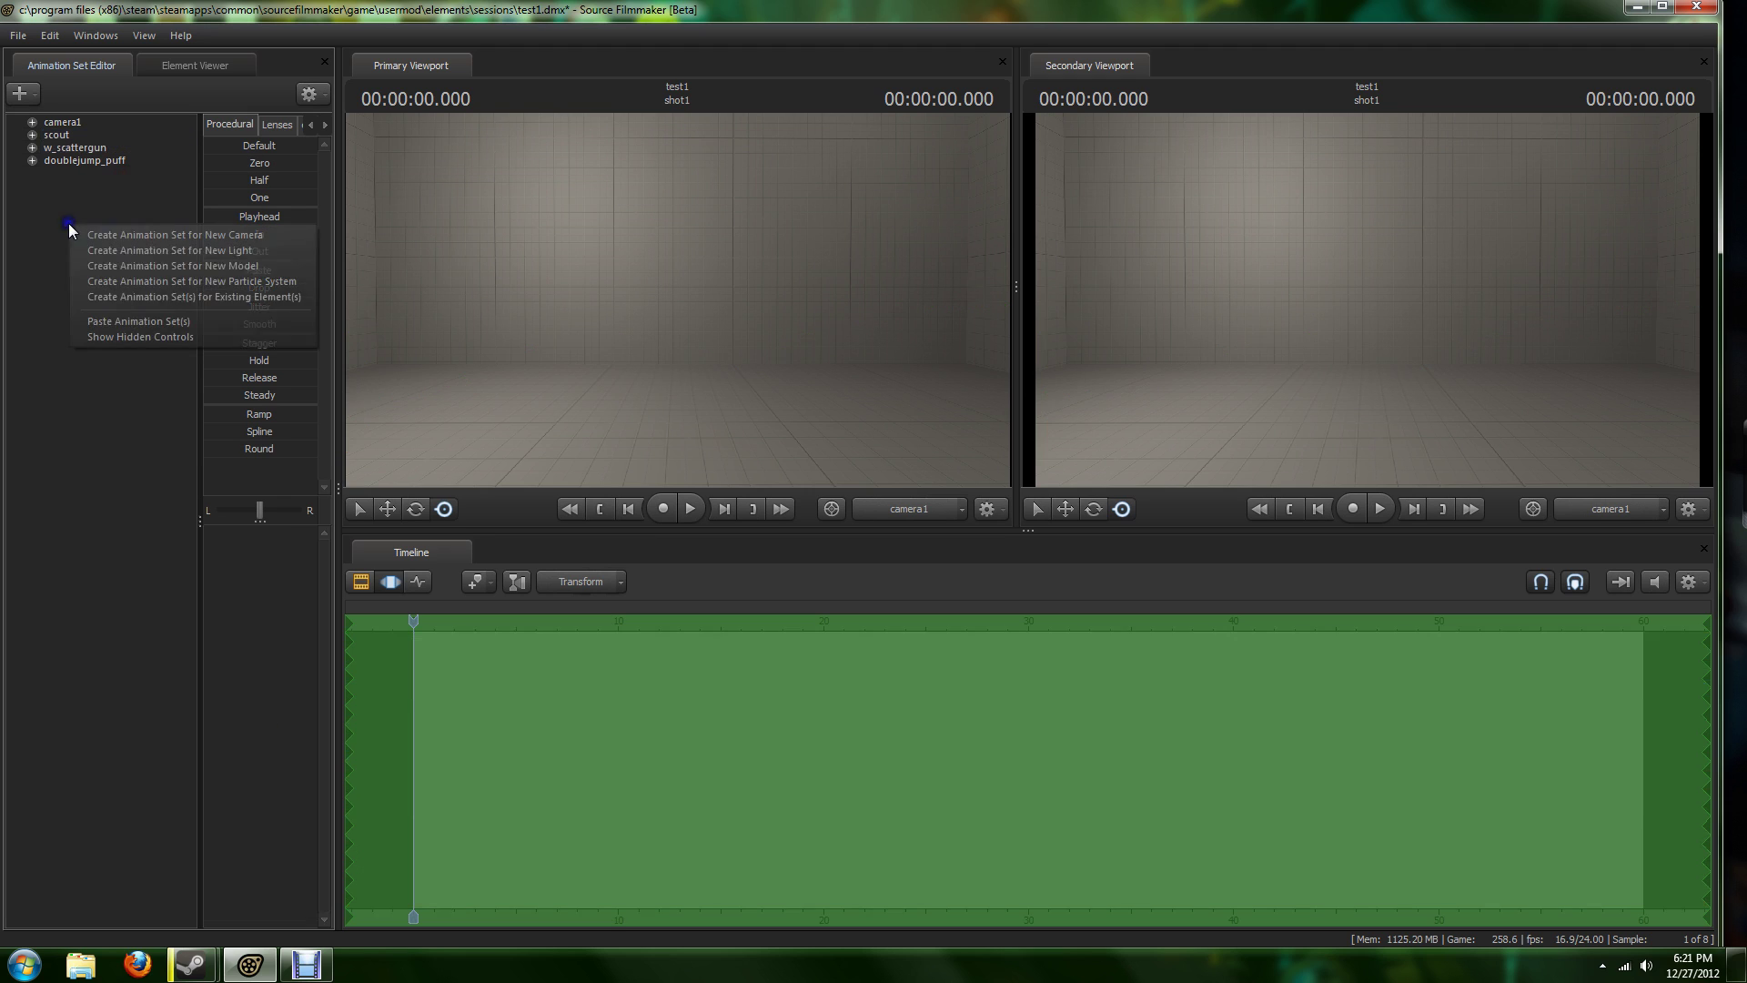
click(152, 324)
right_click(112, 317)
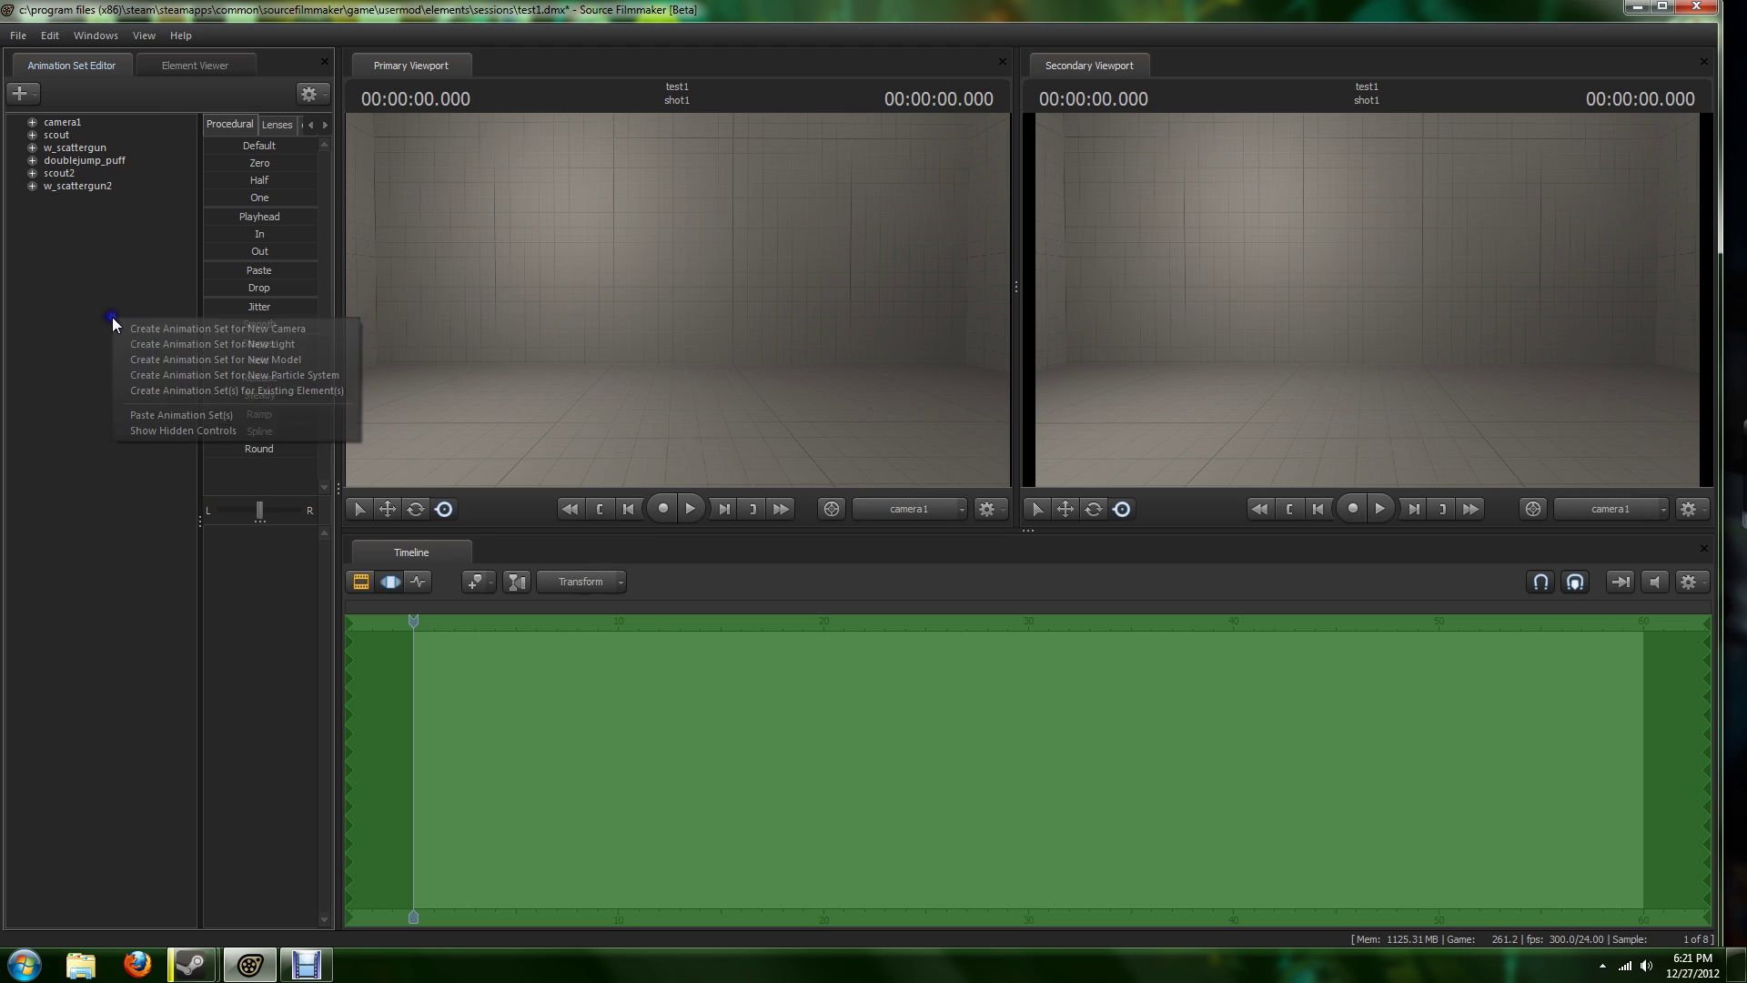
click(200, 415)
right_click(105, 377)
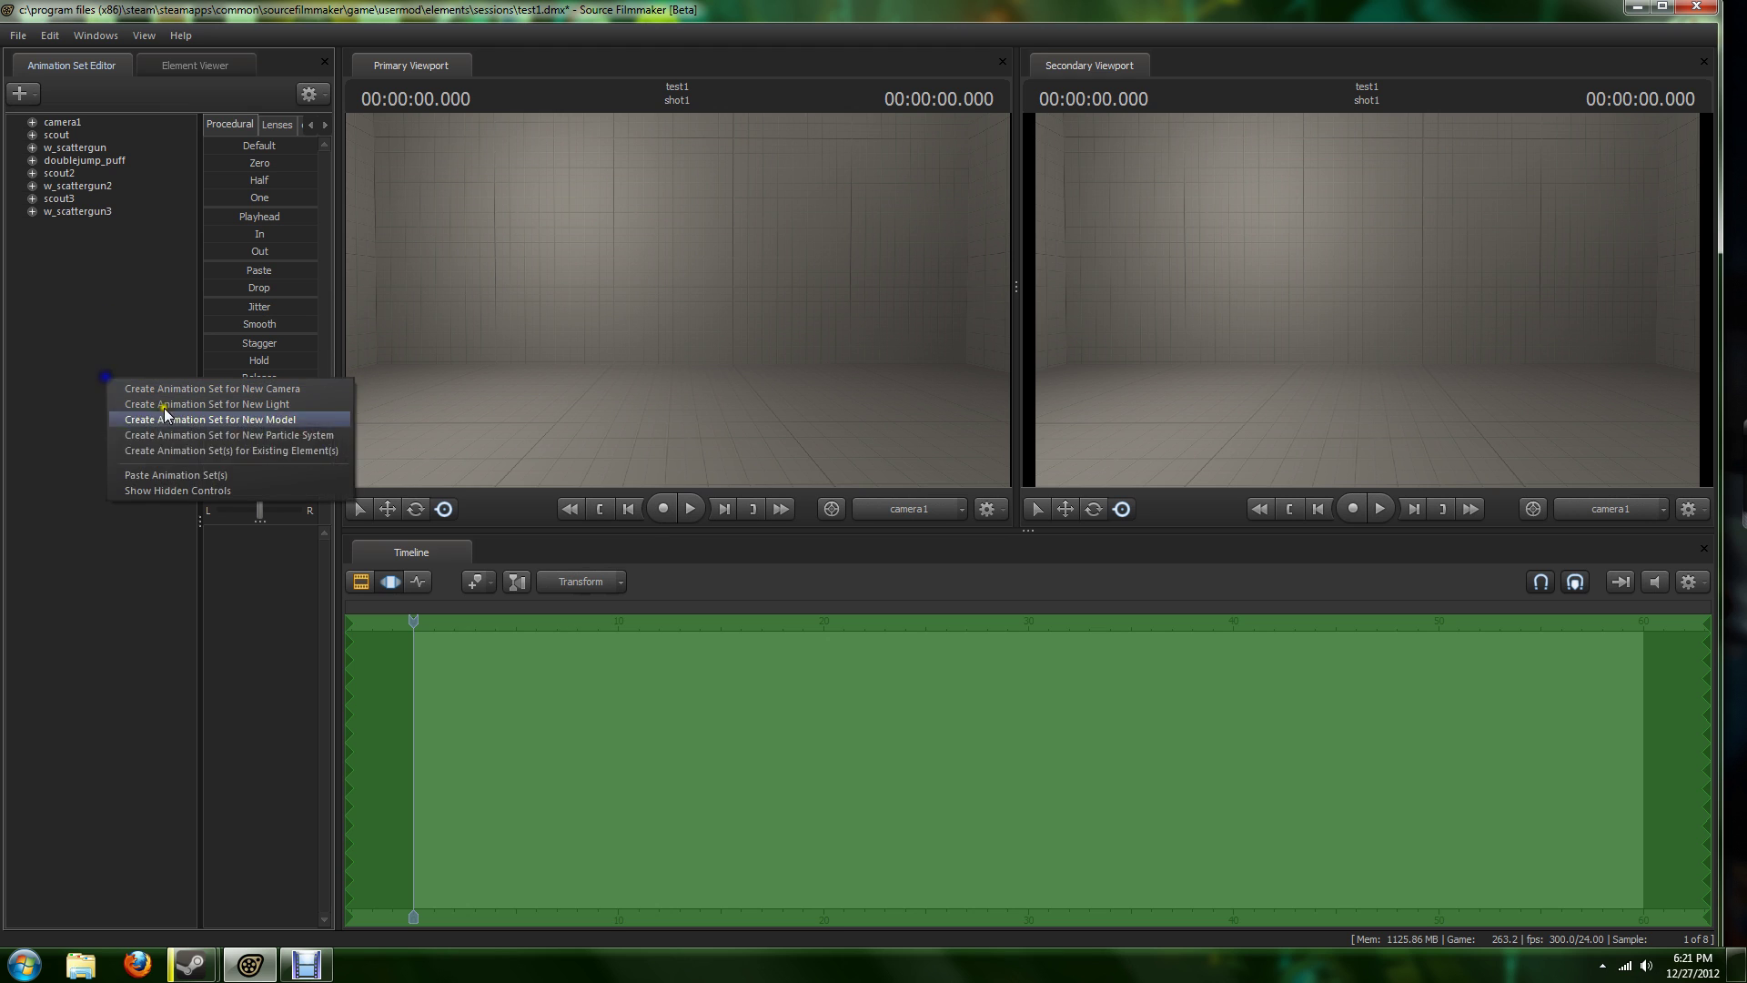
click(193, 473)
right_click(108, 424)
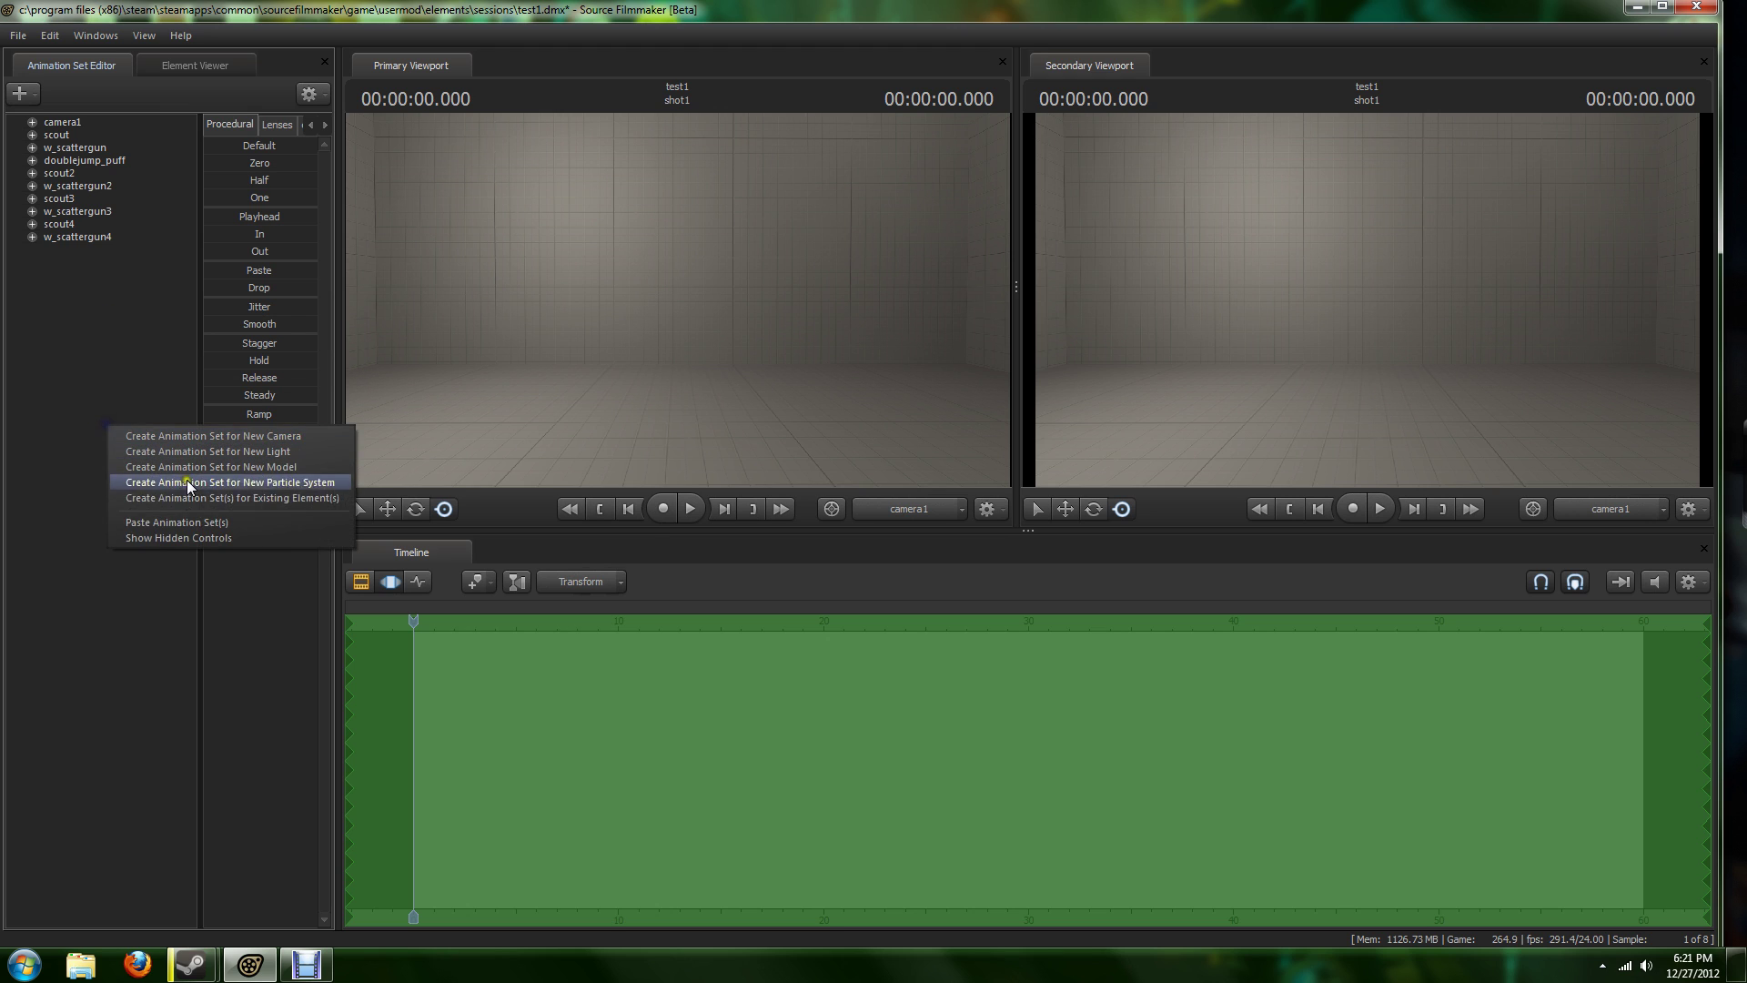
click(180, 522)
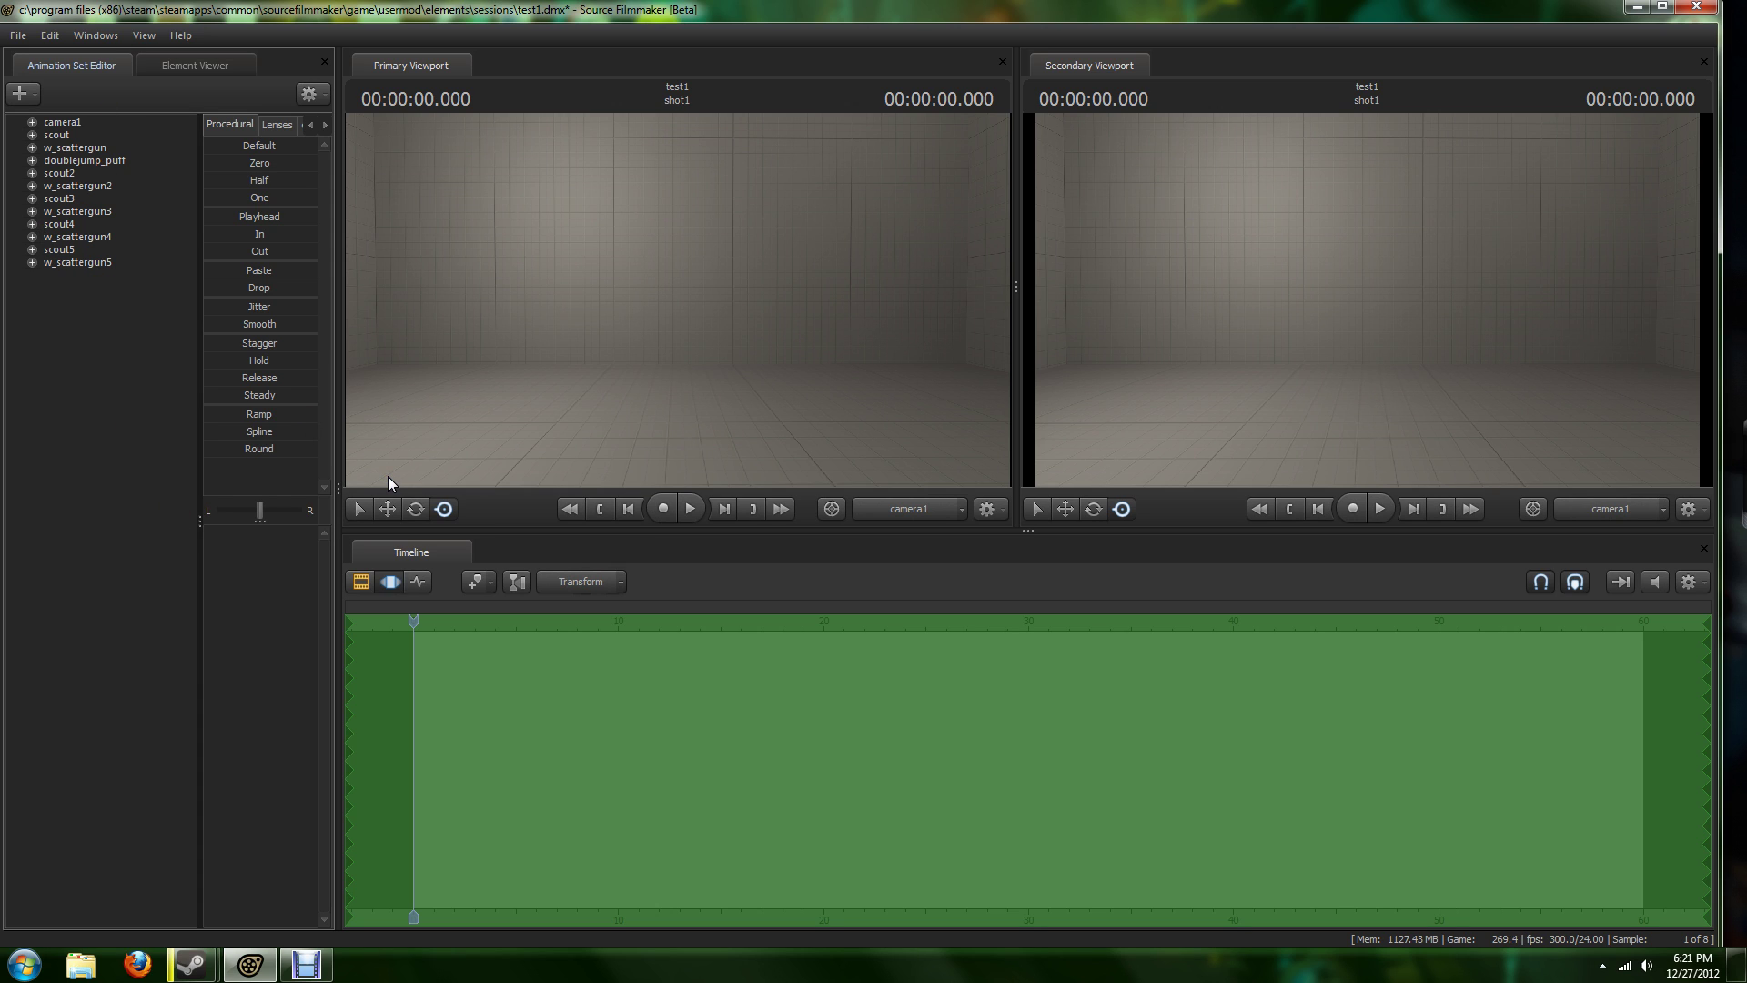
Show the timeline as the clip editor, enter shot1 and zoom its tracks.
click(362, 580)
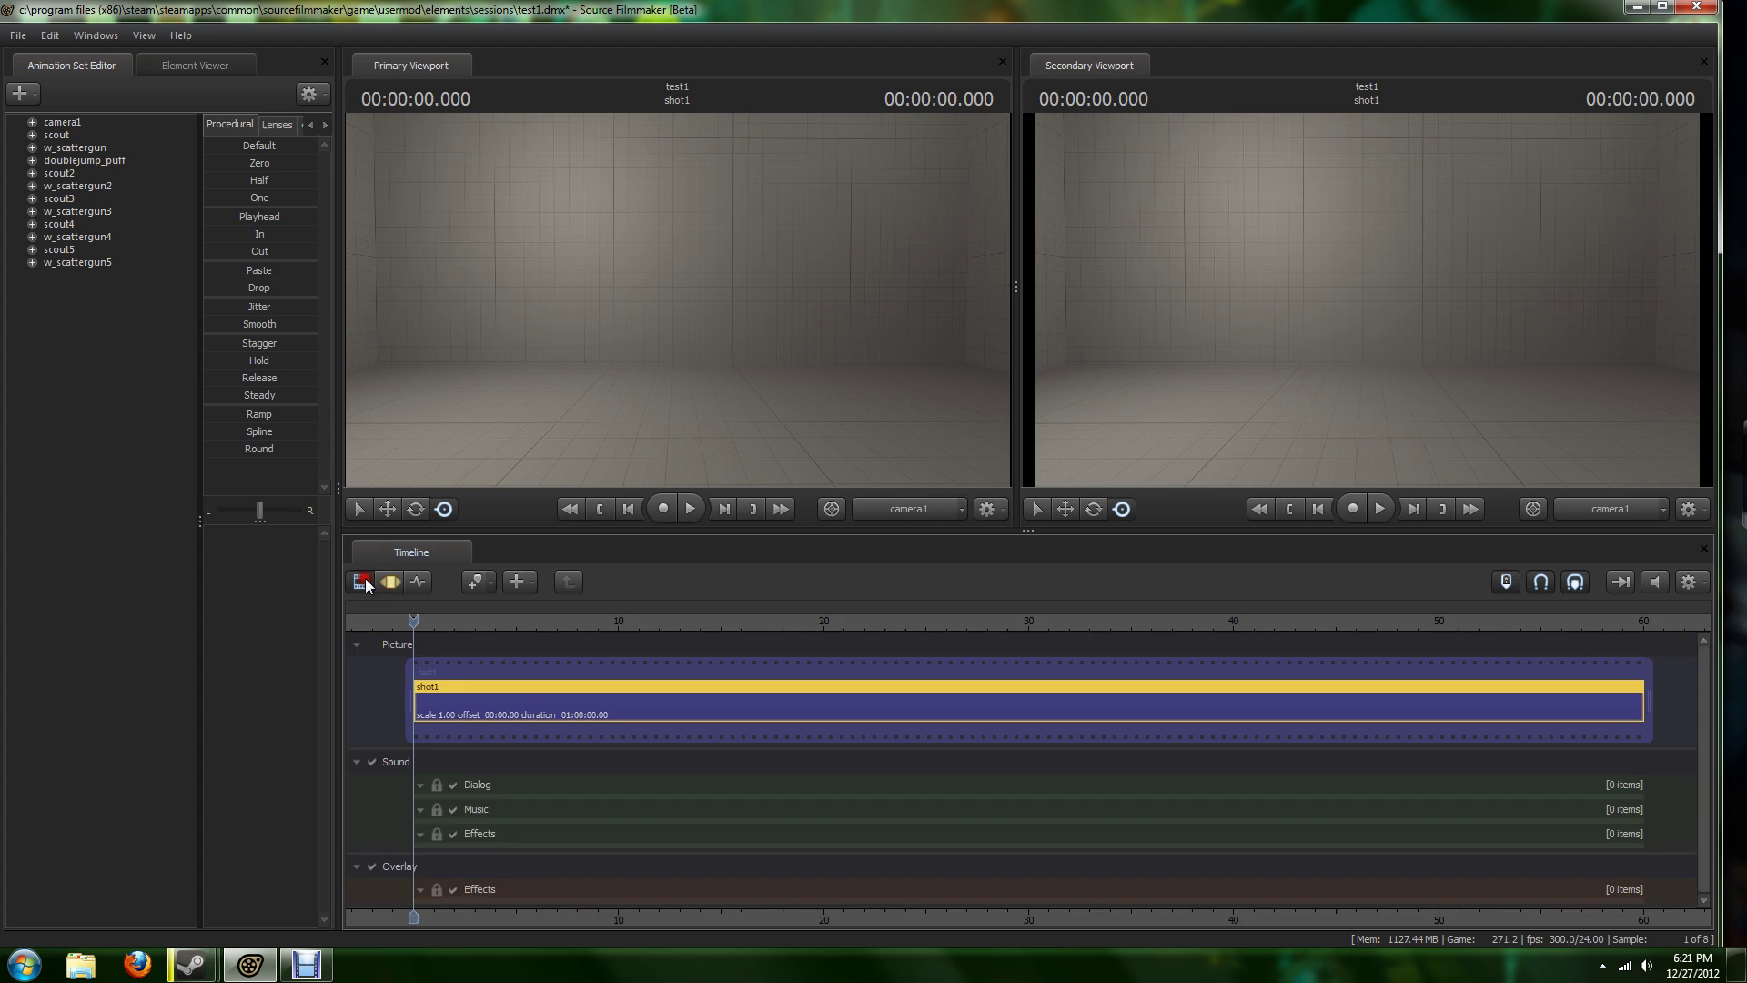
right_click(542, 708)
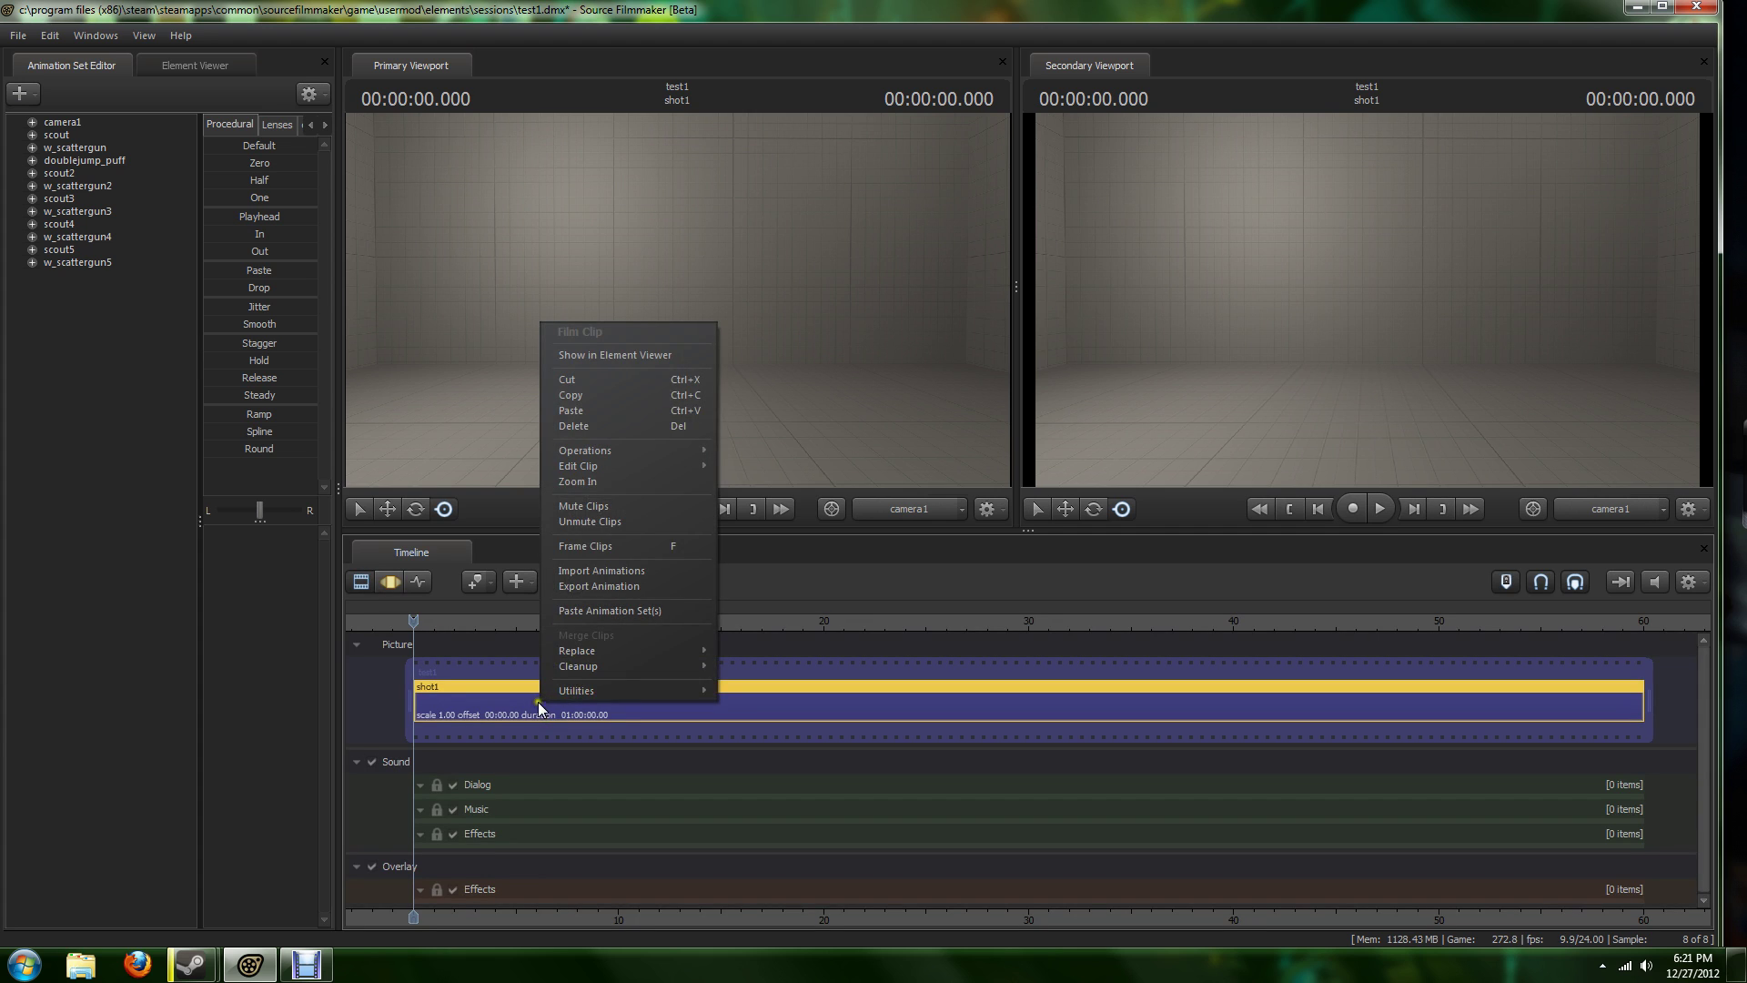
click(494, 704)
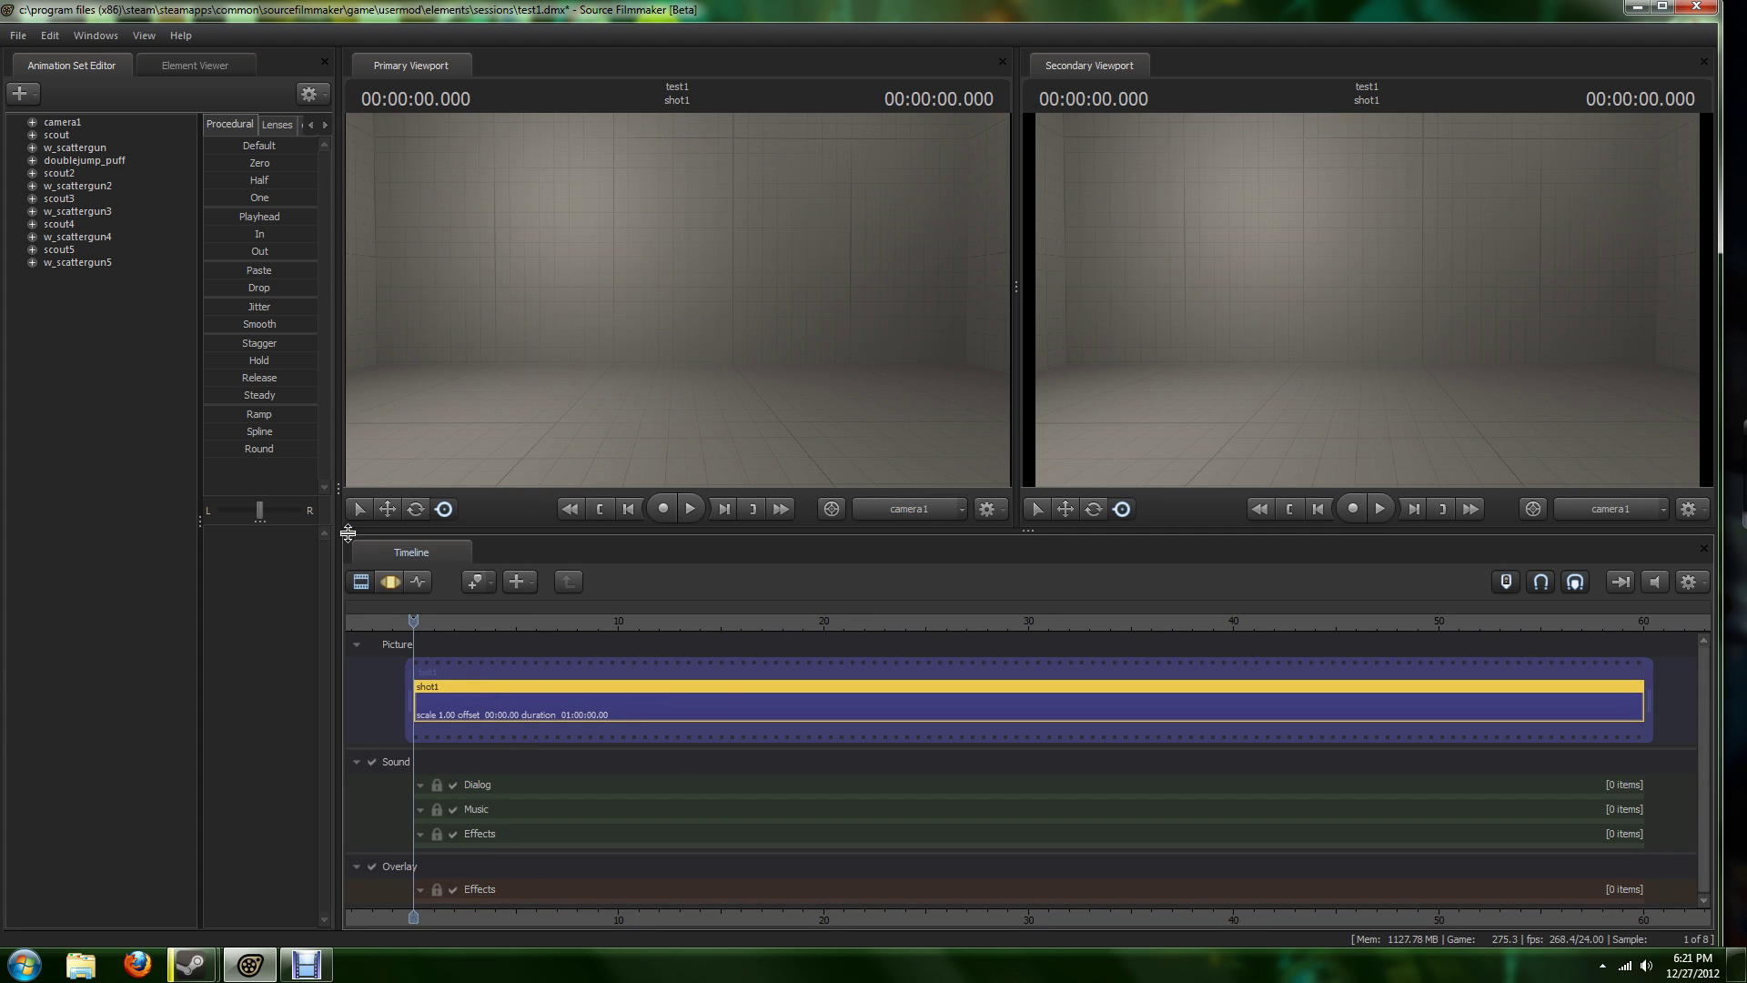
double_click(559, 701)
scroll(542, 719, down, 3)
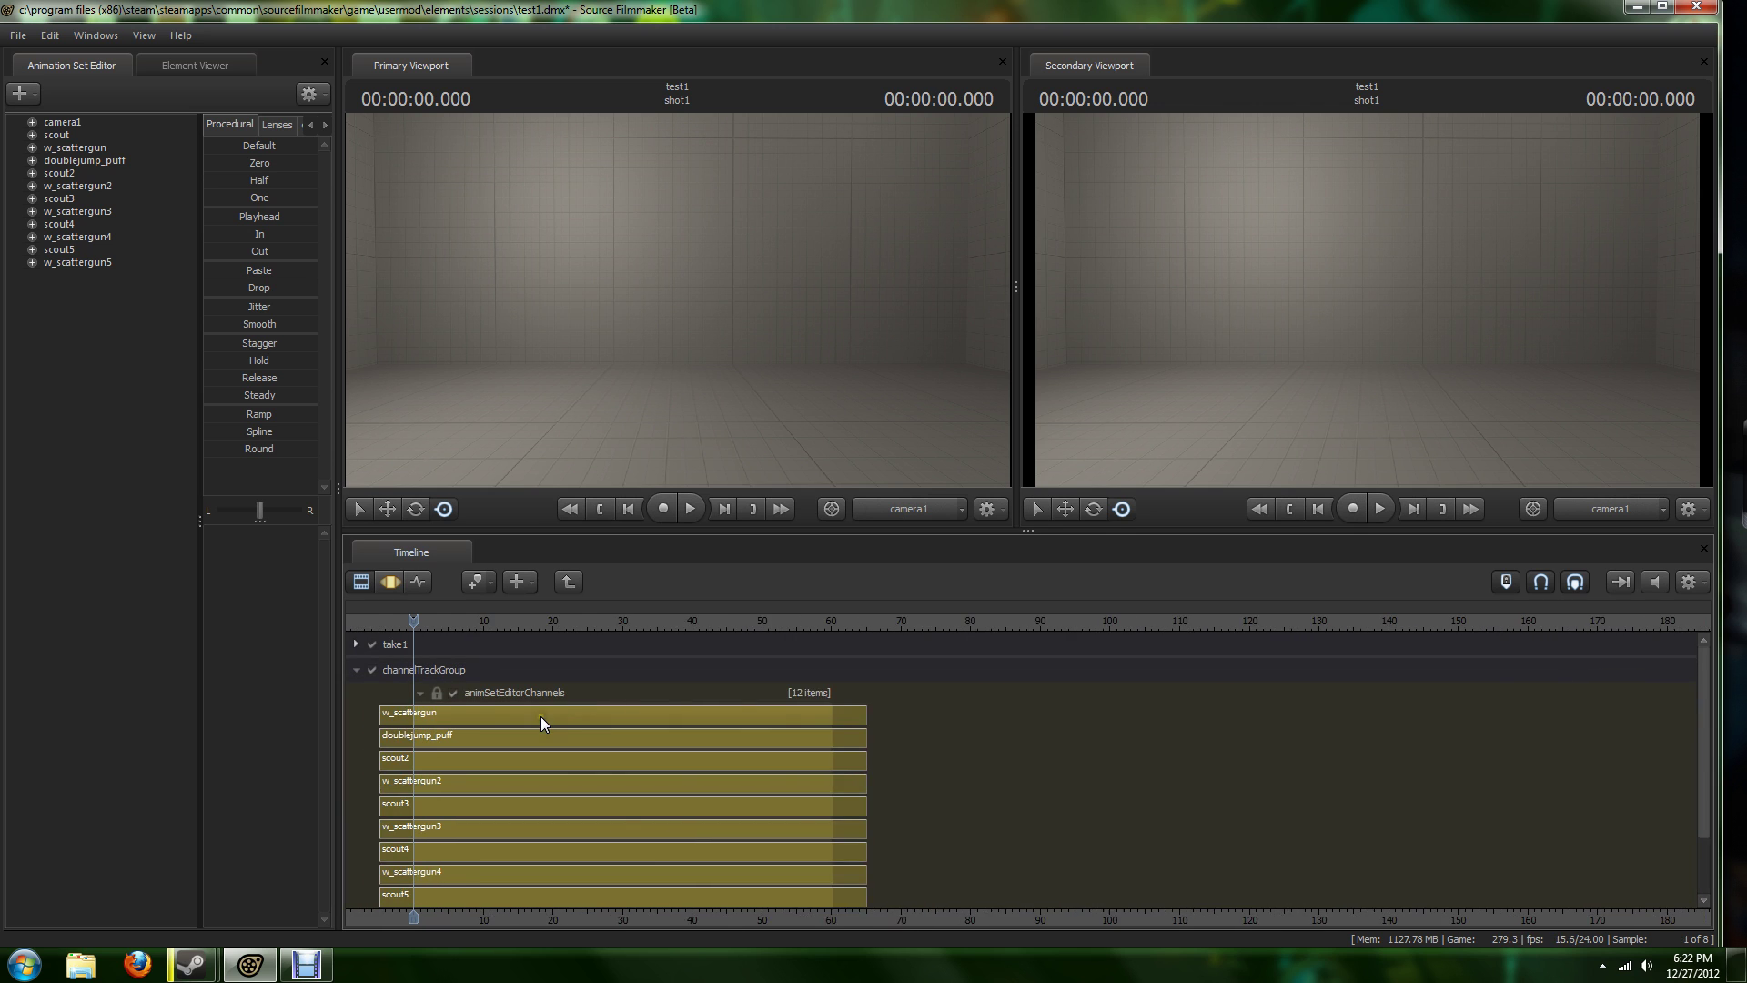
scroll(542, 719, down, 2)
scroll(542, 719, down, 1)
scroll(552, 728, down, 1)
scroll(659, 751, up, 1)
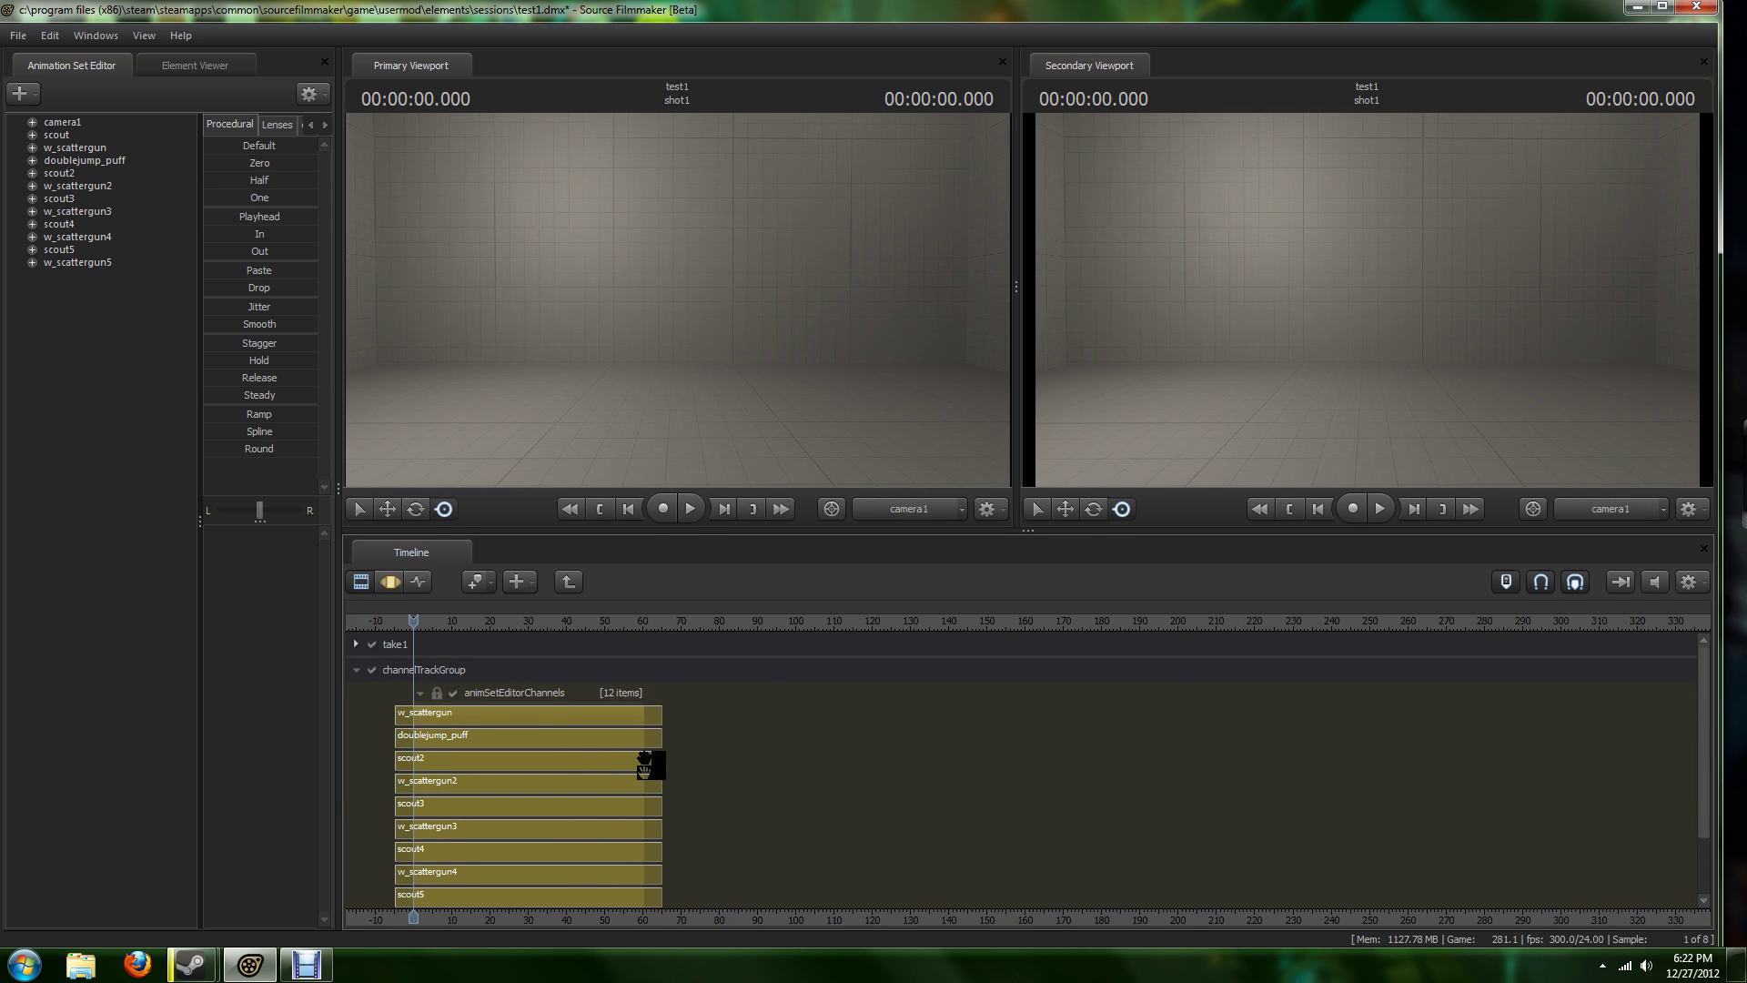
scroll(646, 760, up, 1)
scroll(646, 760, up, 1)
scroll(646, 760, up, 1)
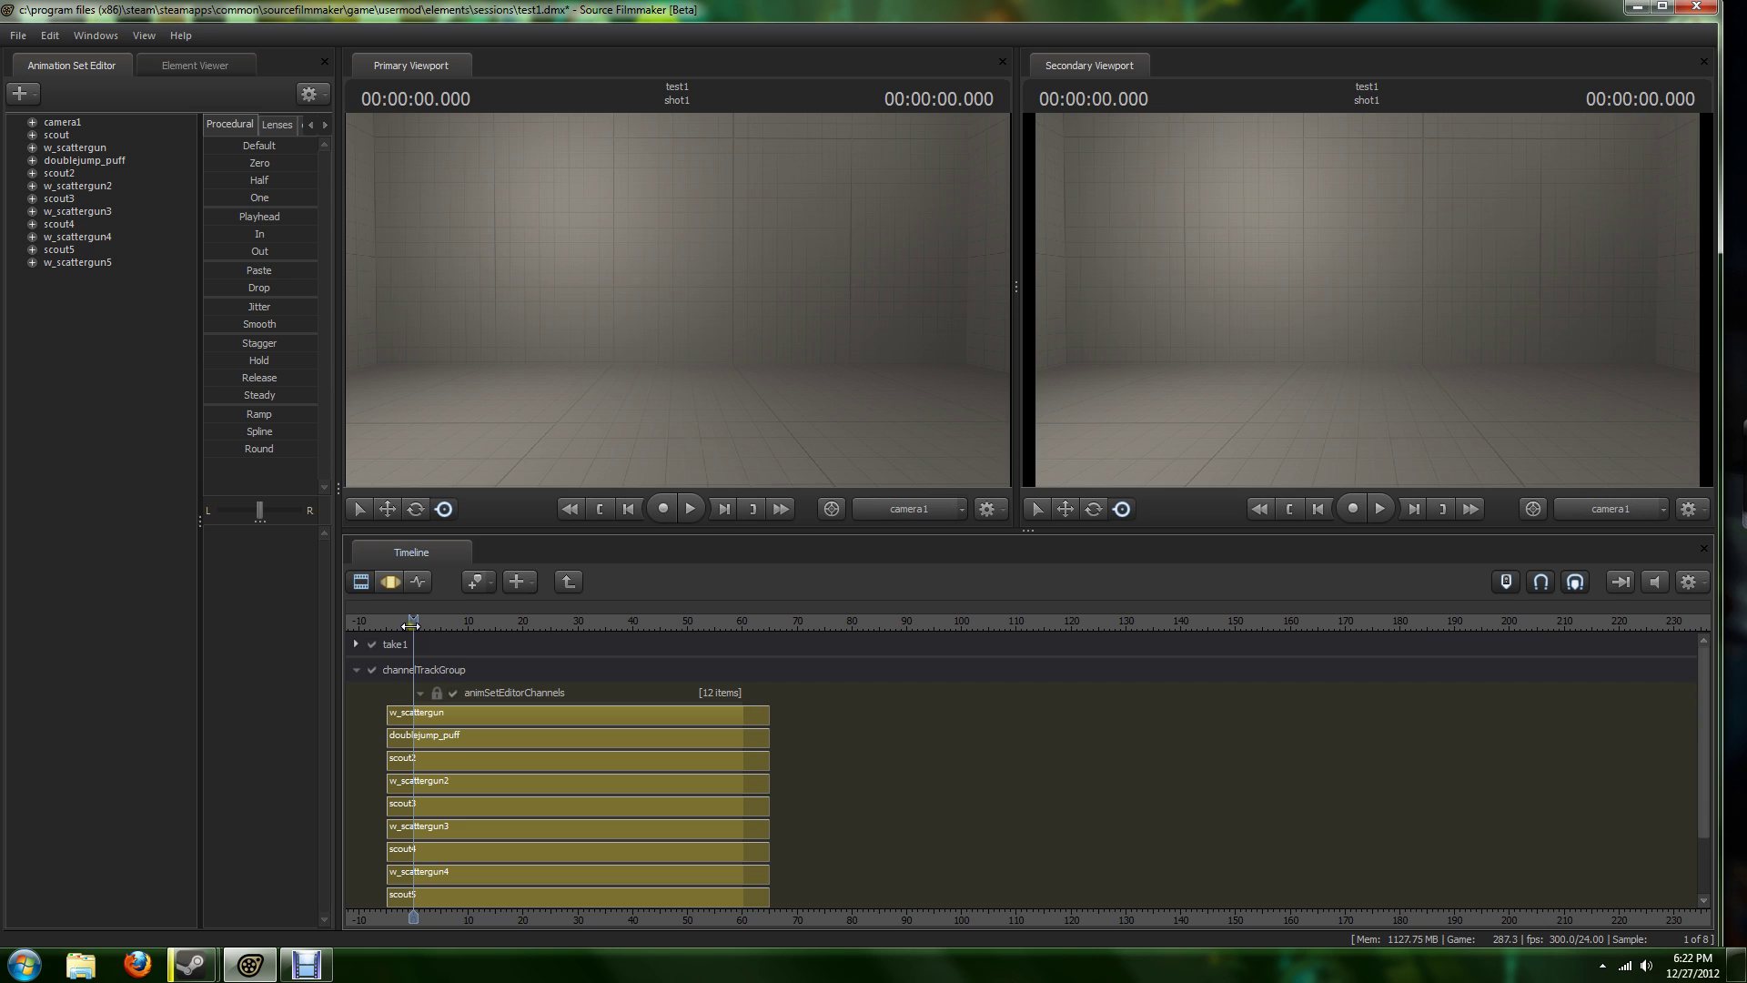
Scrub the playhead to the scout's mid-jump pose at 00:00:01.291.
drag(412, 625, 418, 626)
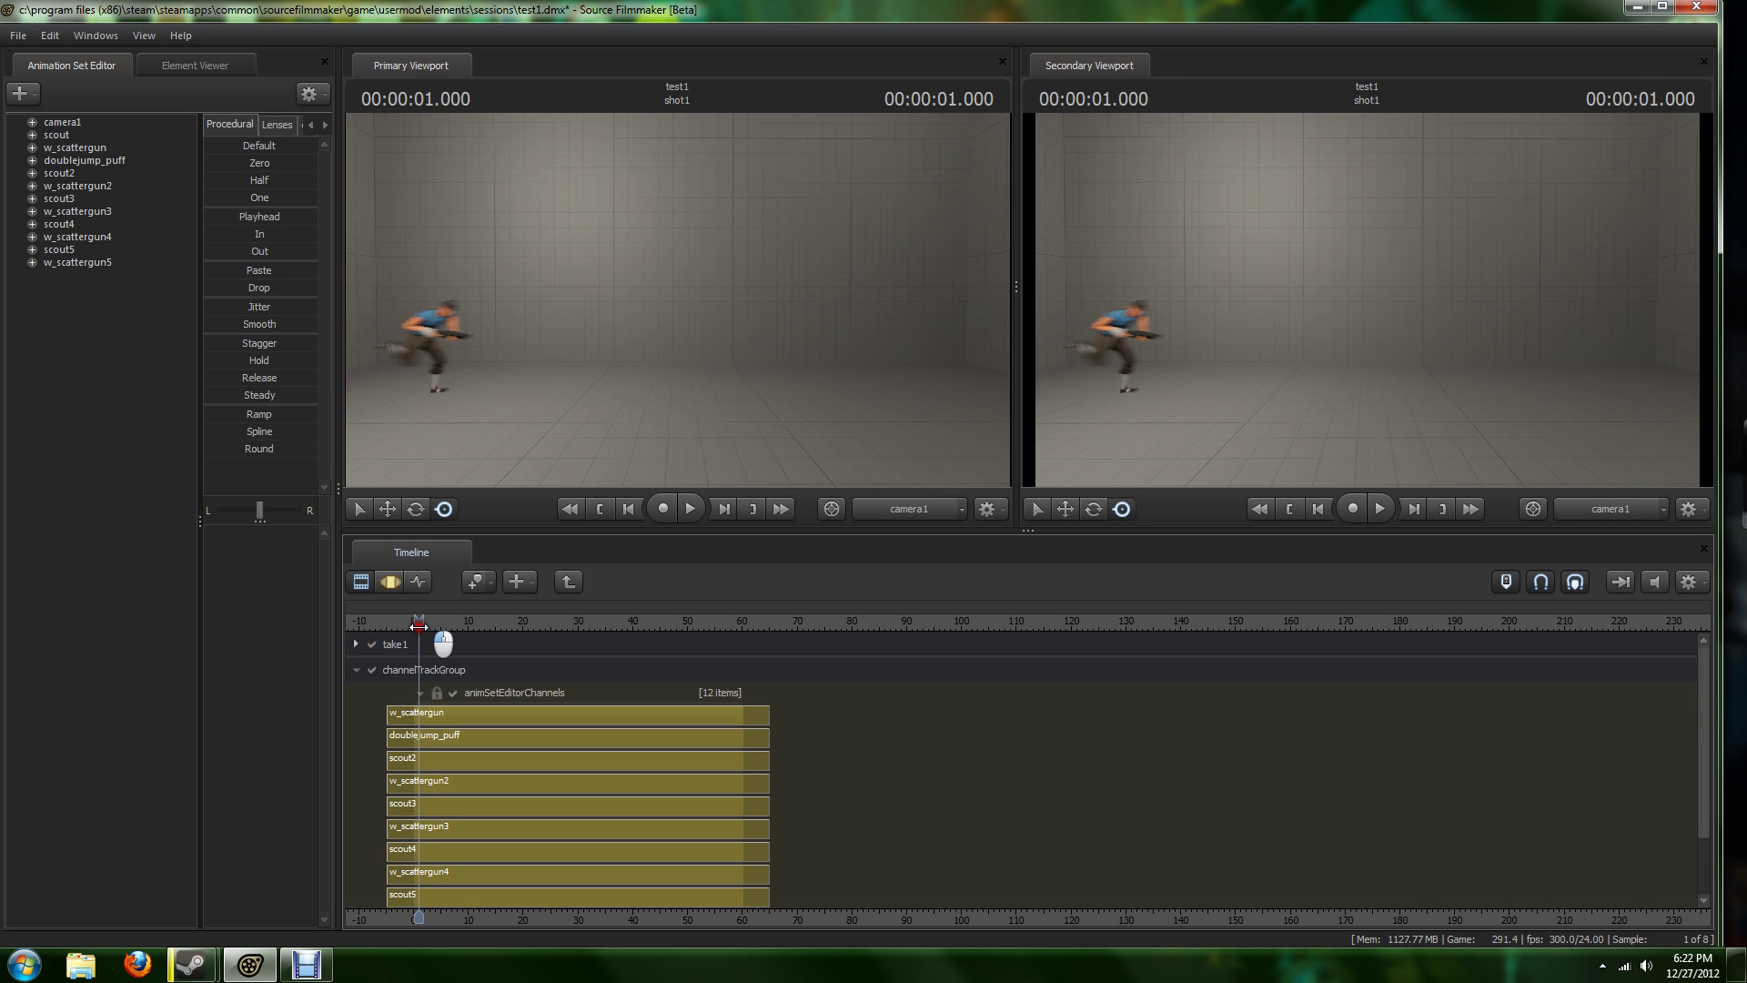
drag(419, 626, 419, 629)
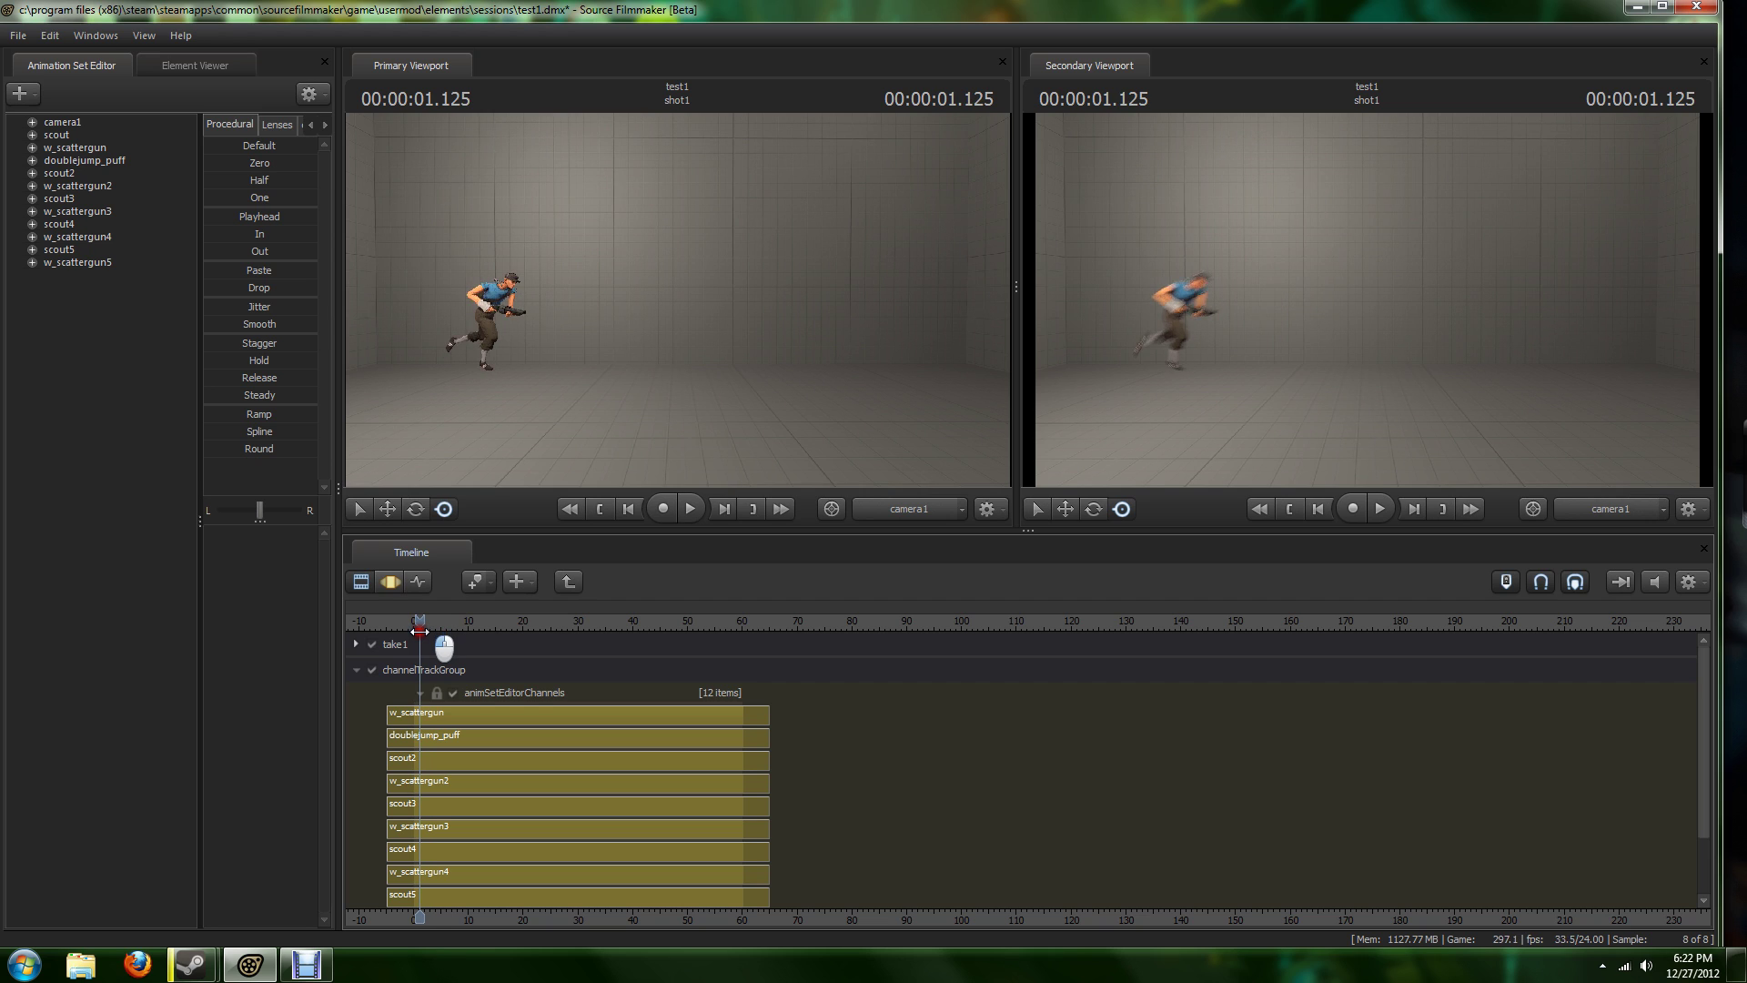
drag(419, 629, 420, 631)
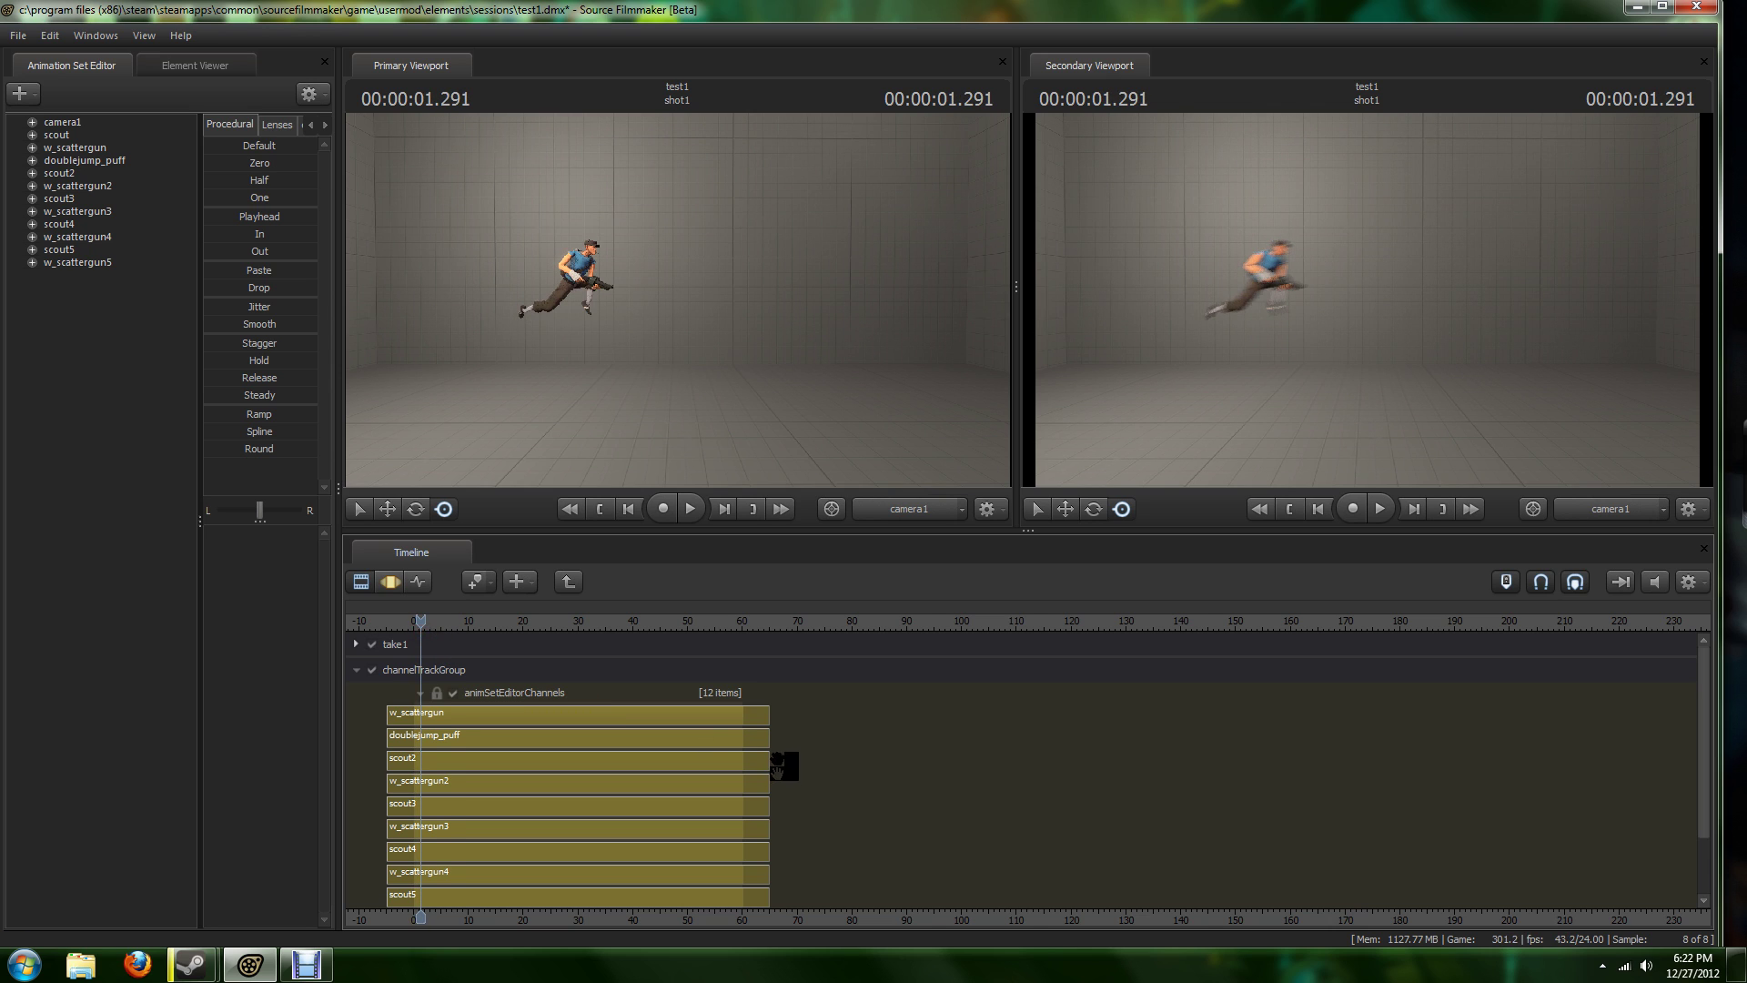
scroll(778, 761, up, 2)
scroll(778, 760, up, 3)
scroll(789, 796, up, 2)
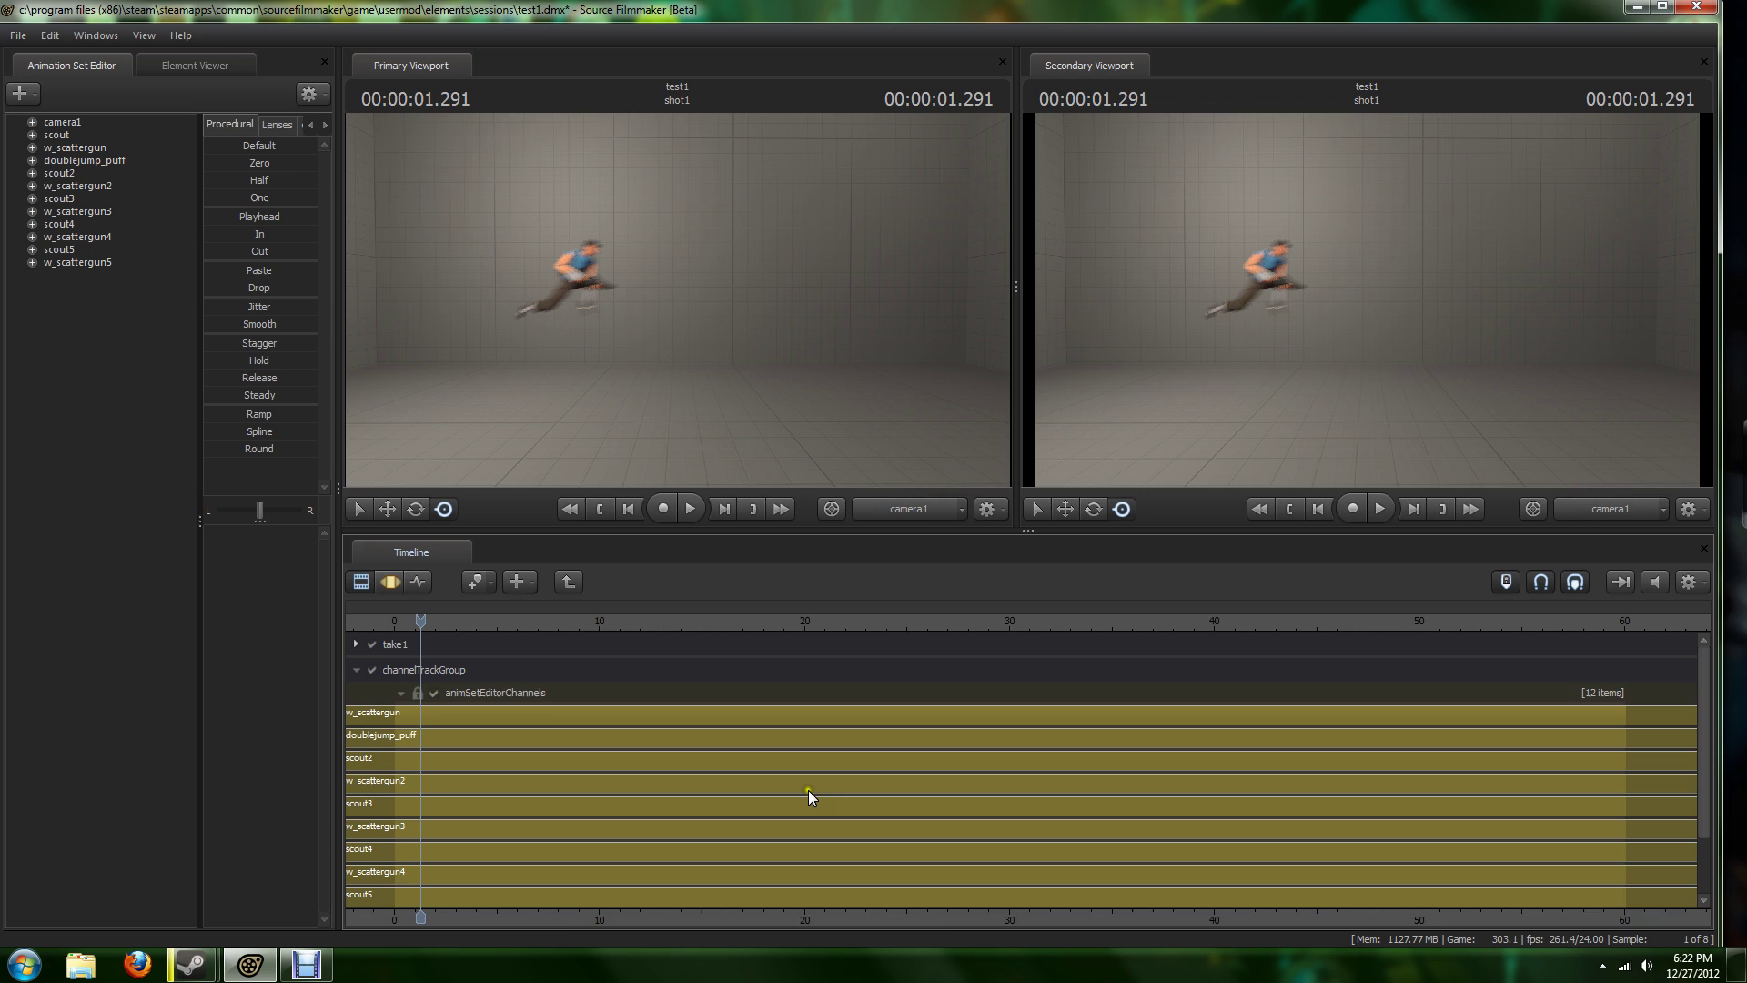
Trim the scout2 and w_scattergun2 clips to end at the 1.291-second playhead.
scroll(808, 790, down, 1)
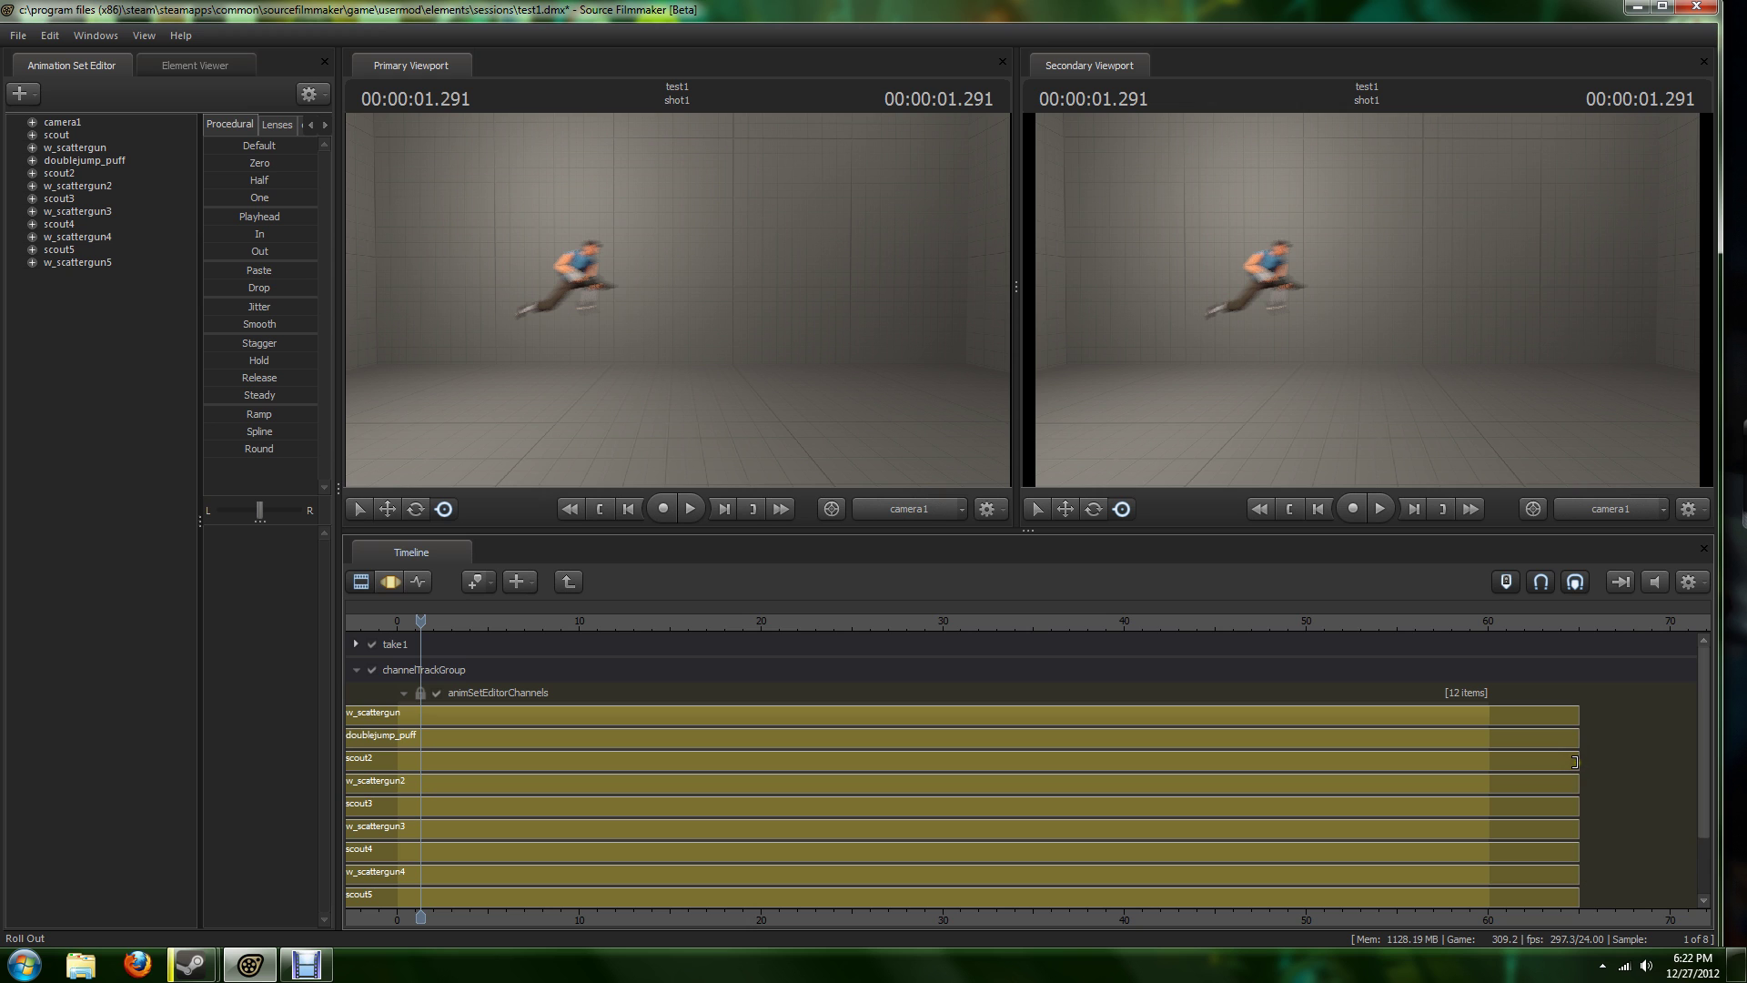
drag(1575, 762, 421, 806)
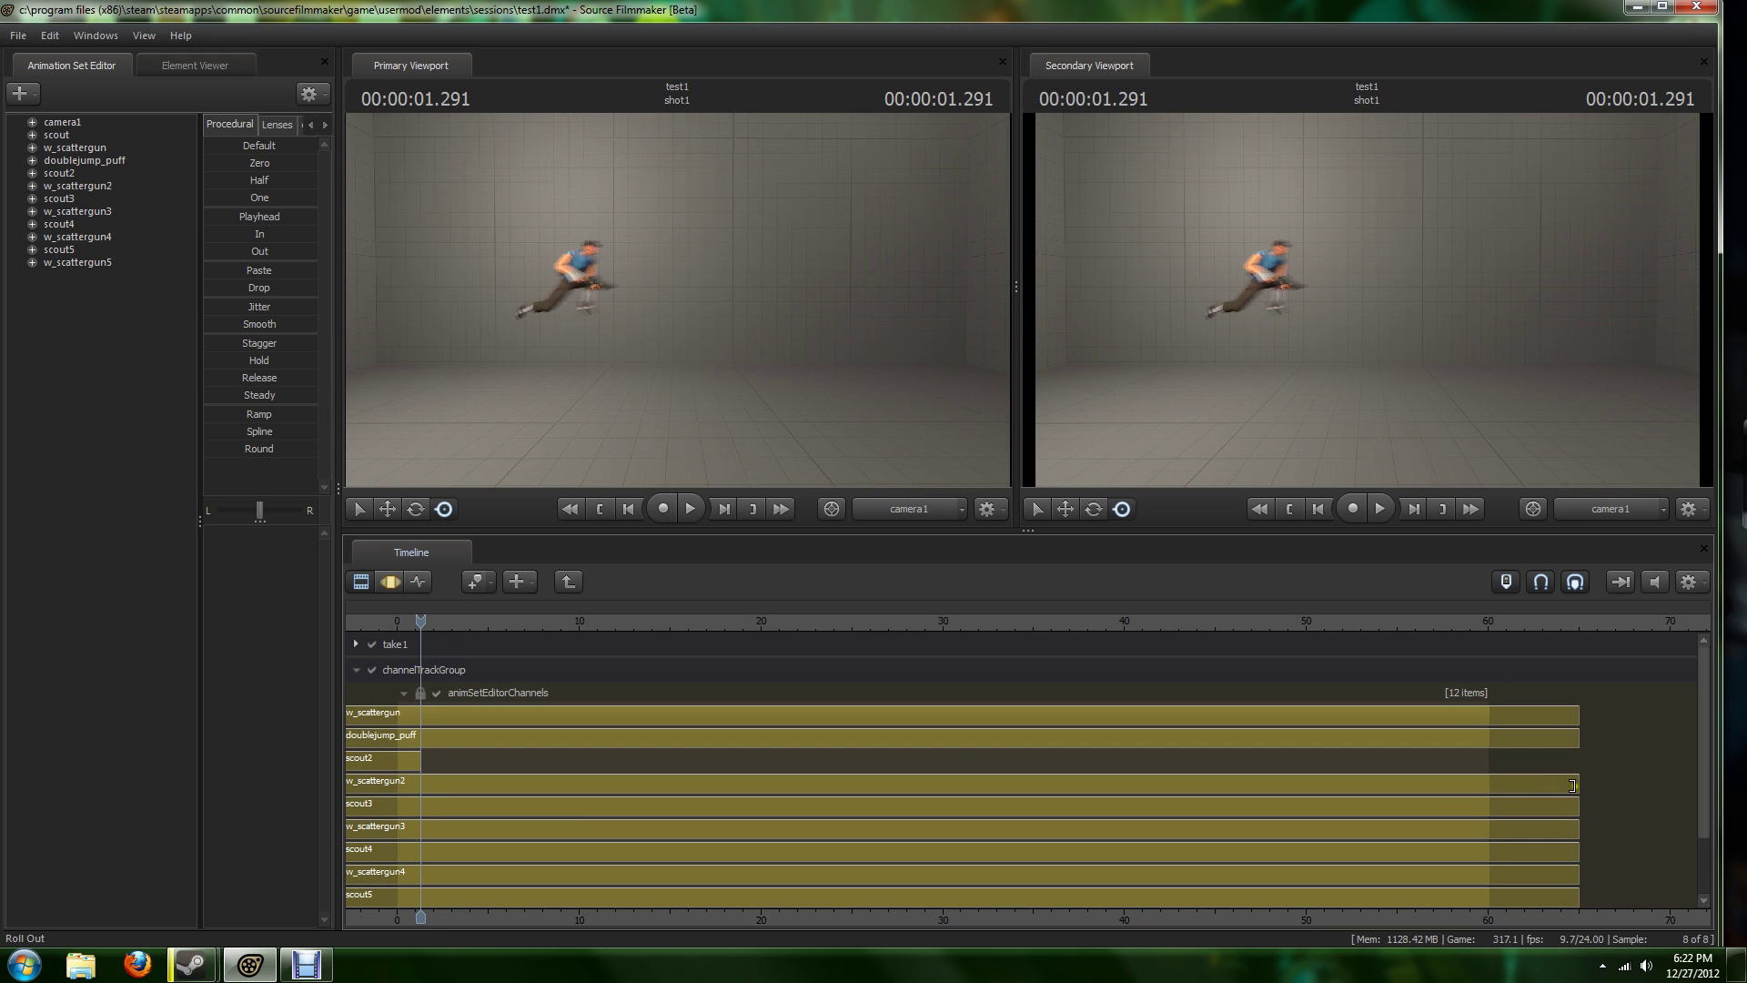
drag(1576, 781, 416, 797)
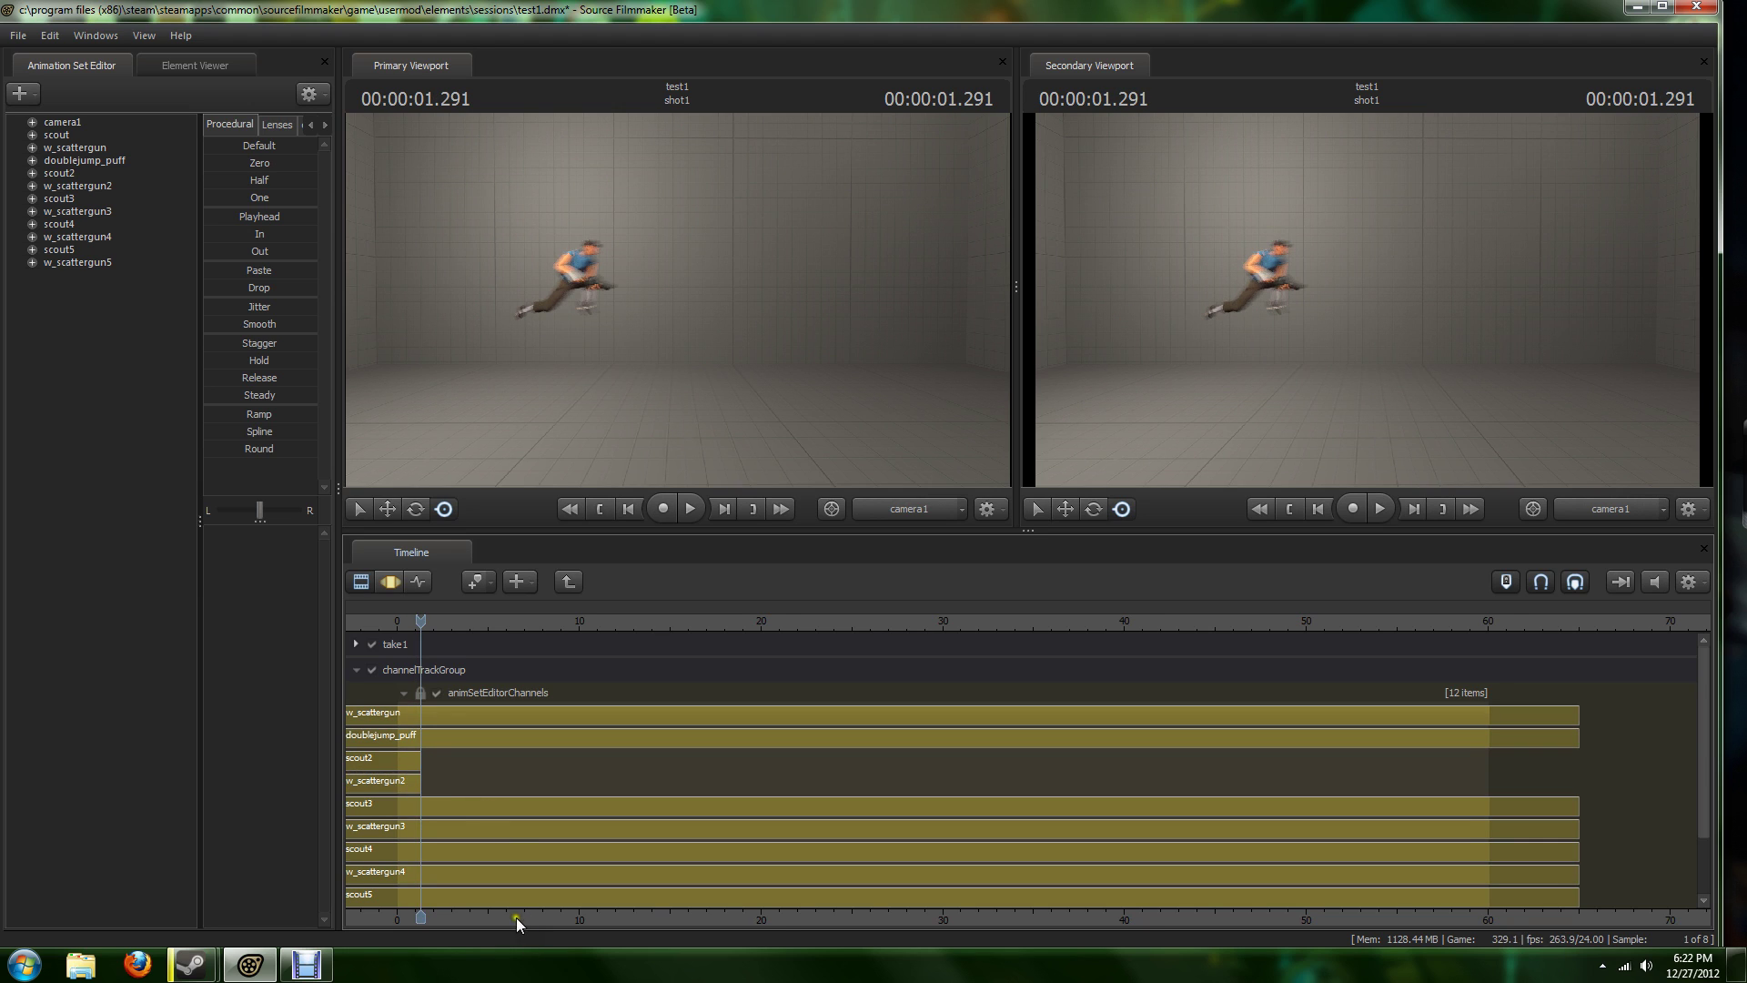
middle_drag(516, 917, 616, 916)
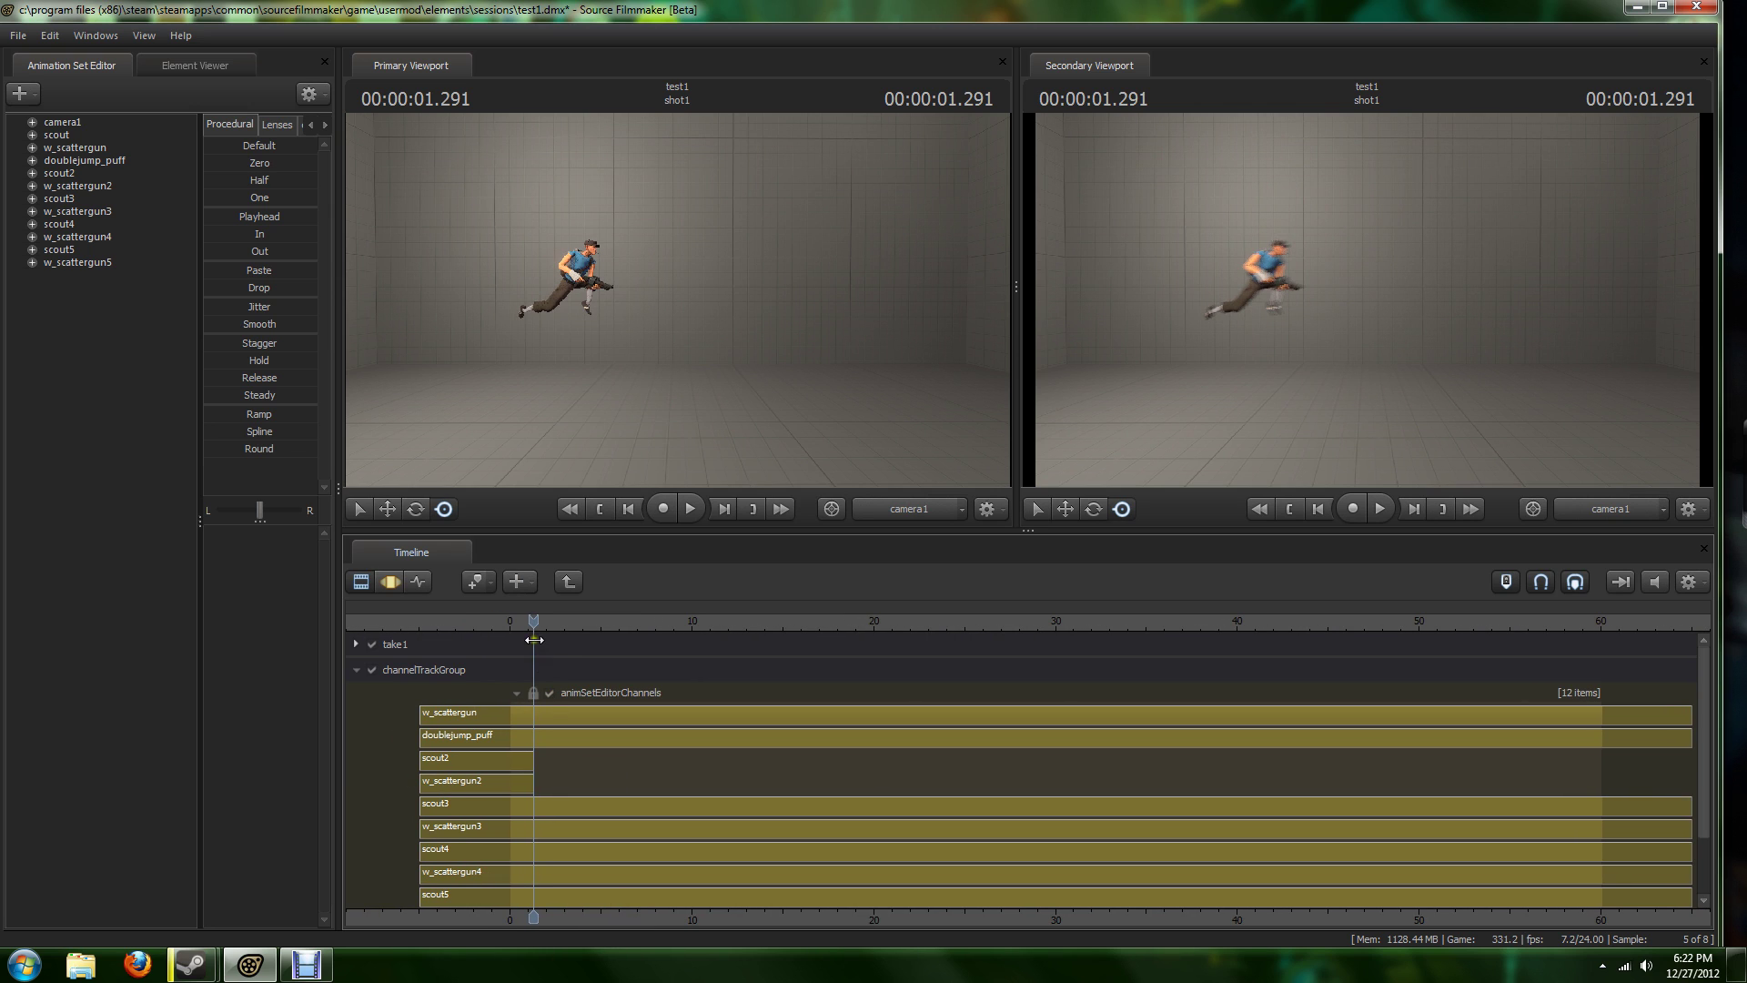
Trim scout3 and w_scattergun3 to end at 1.541 s, then scrub to 1.750 s.
mouse_move(534, 640)
mouse_down()
mouse_move(522, 626)
mouse_move(538, 629)
mouse_up()
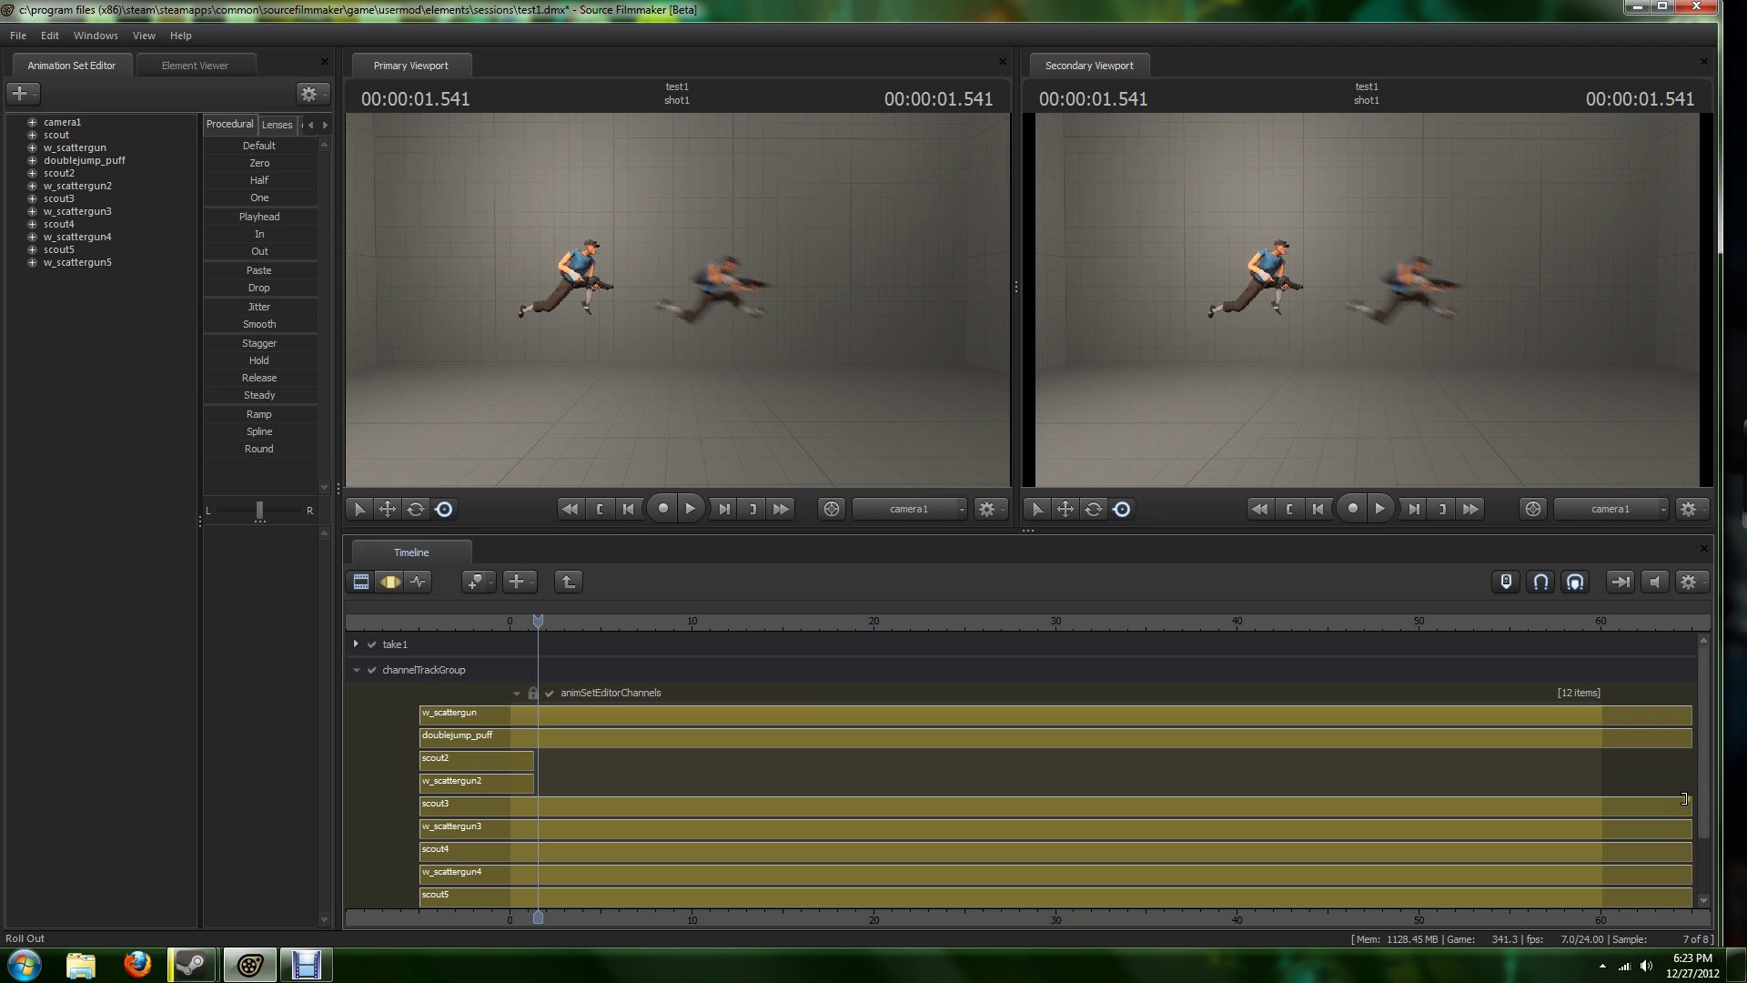
mouse_move(1685, 801)
mouse_down()
mouse_move(1684, 816)
mouse_move(1396, 830)
mouse_move(581, 831)
mouse_move(550, 847)
mouse_move(532, 828)
mouse_up()
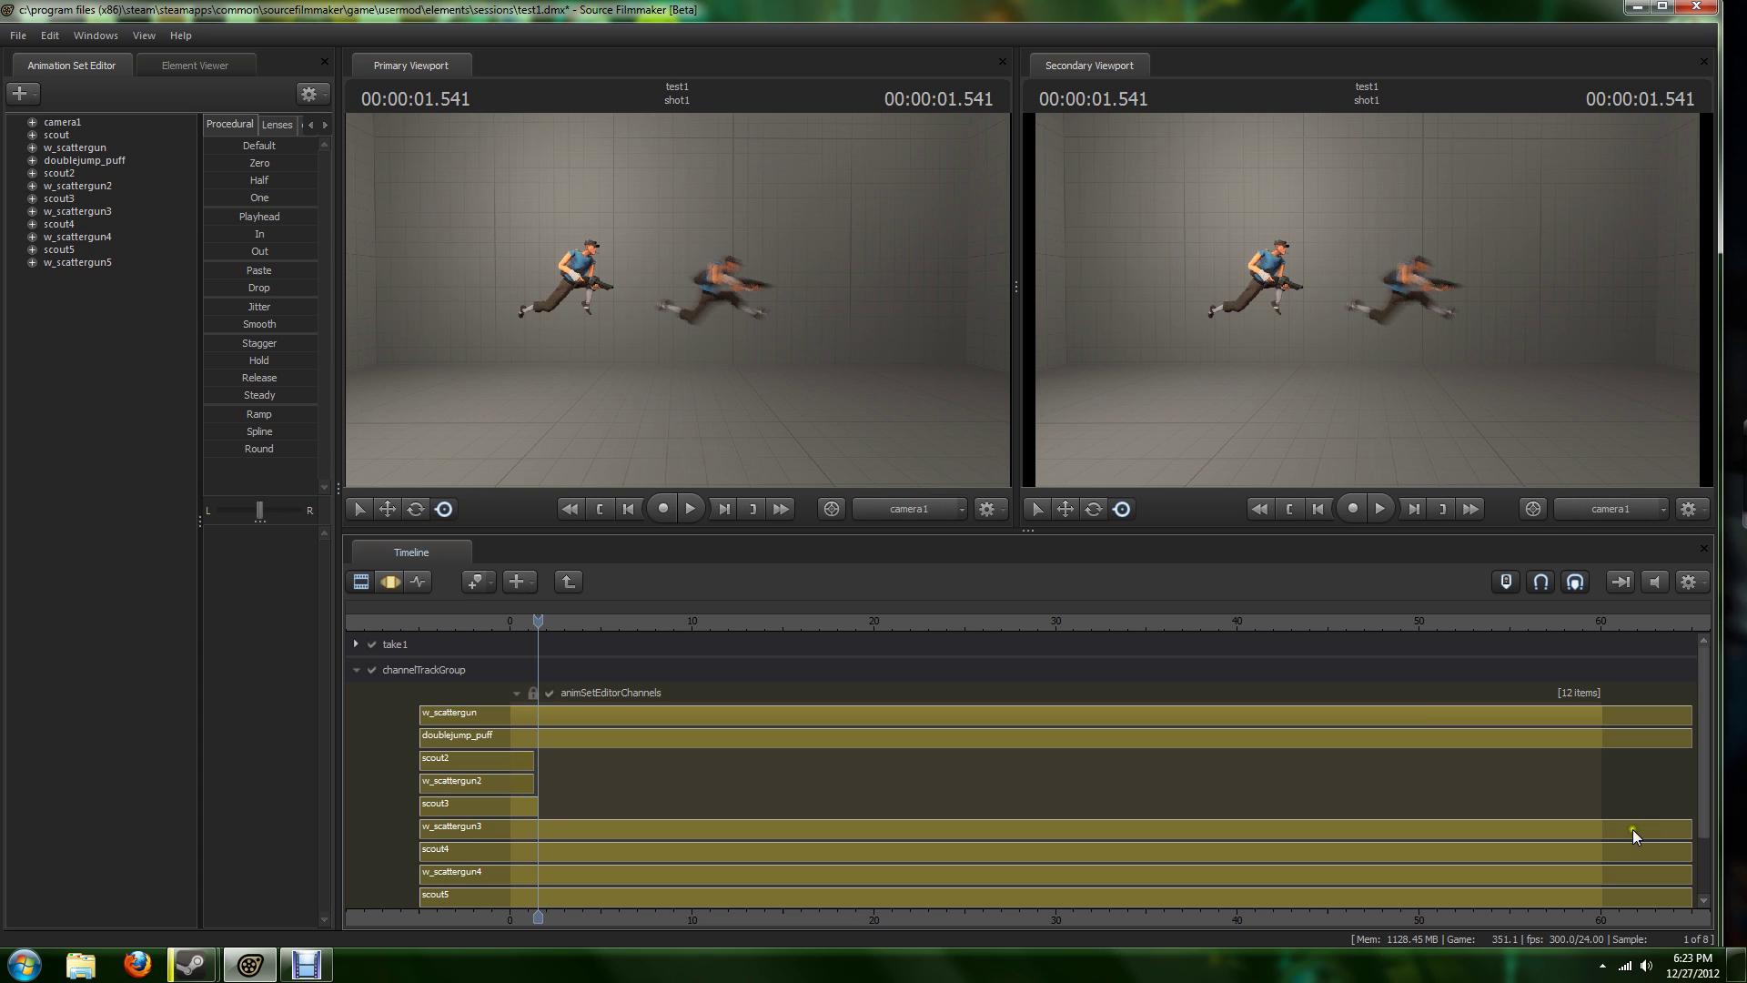
drag(1683, 826, 534, 858)
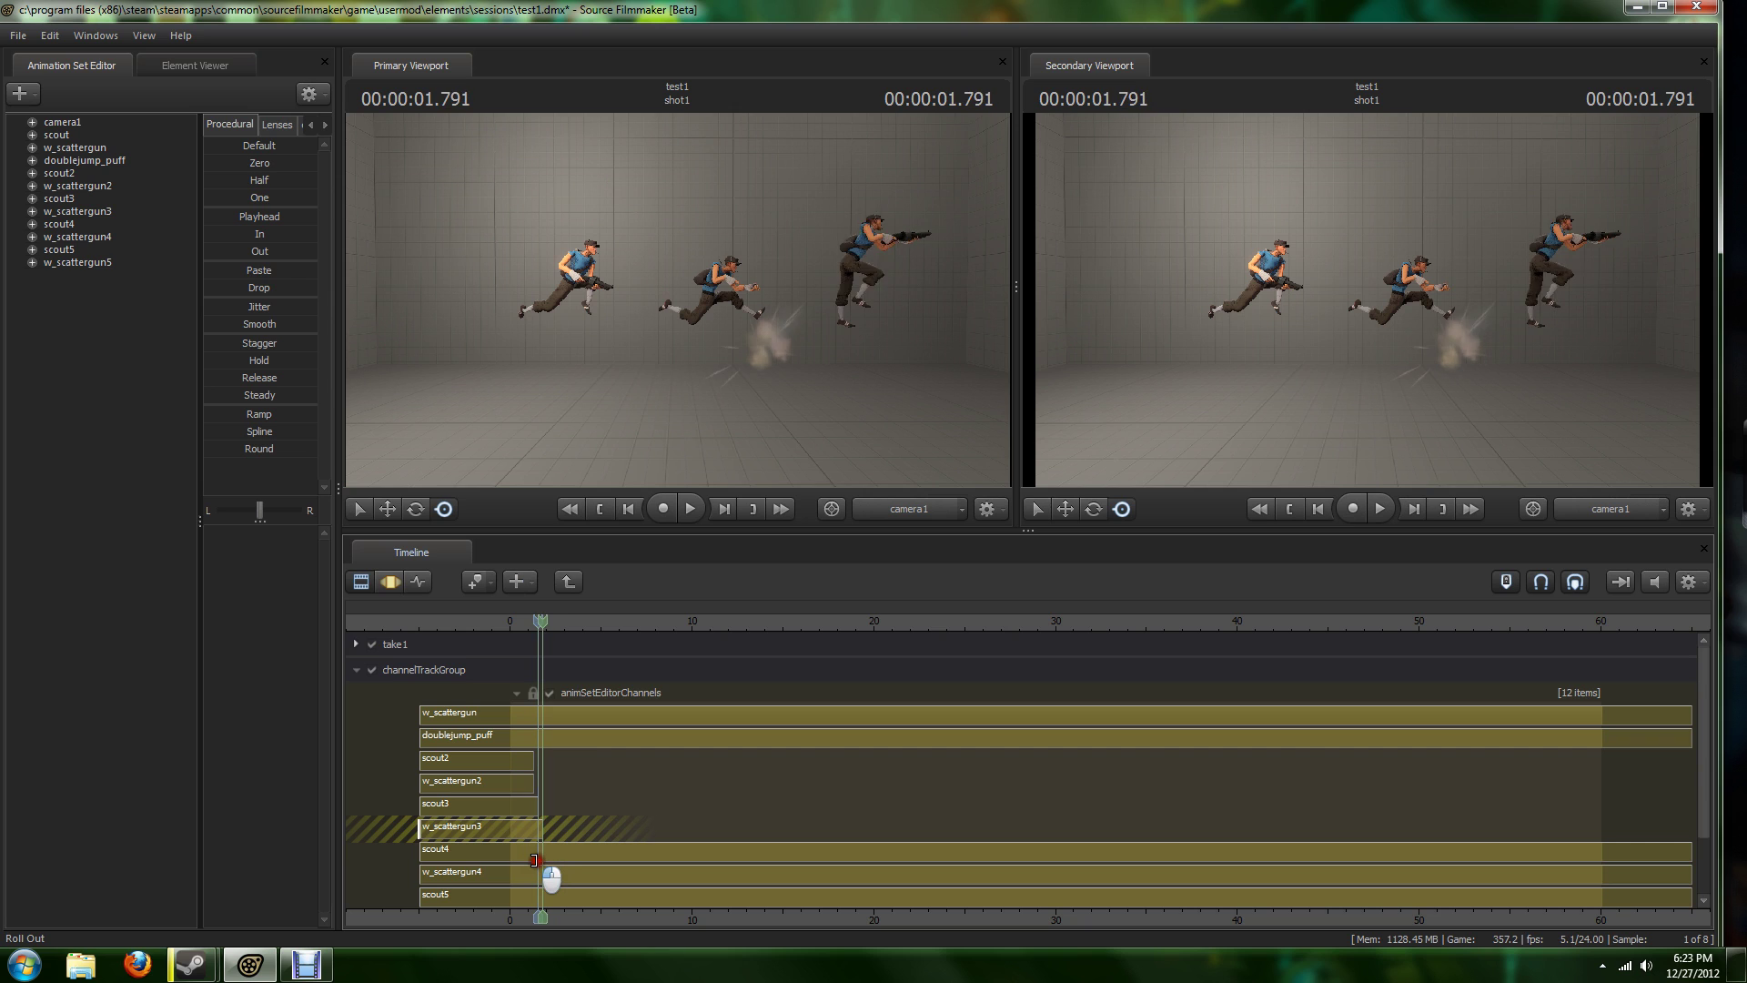
drag(534, 858, 530, 861)
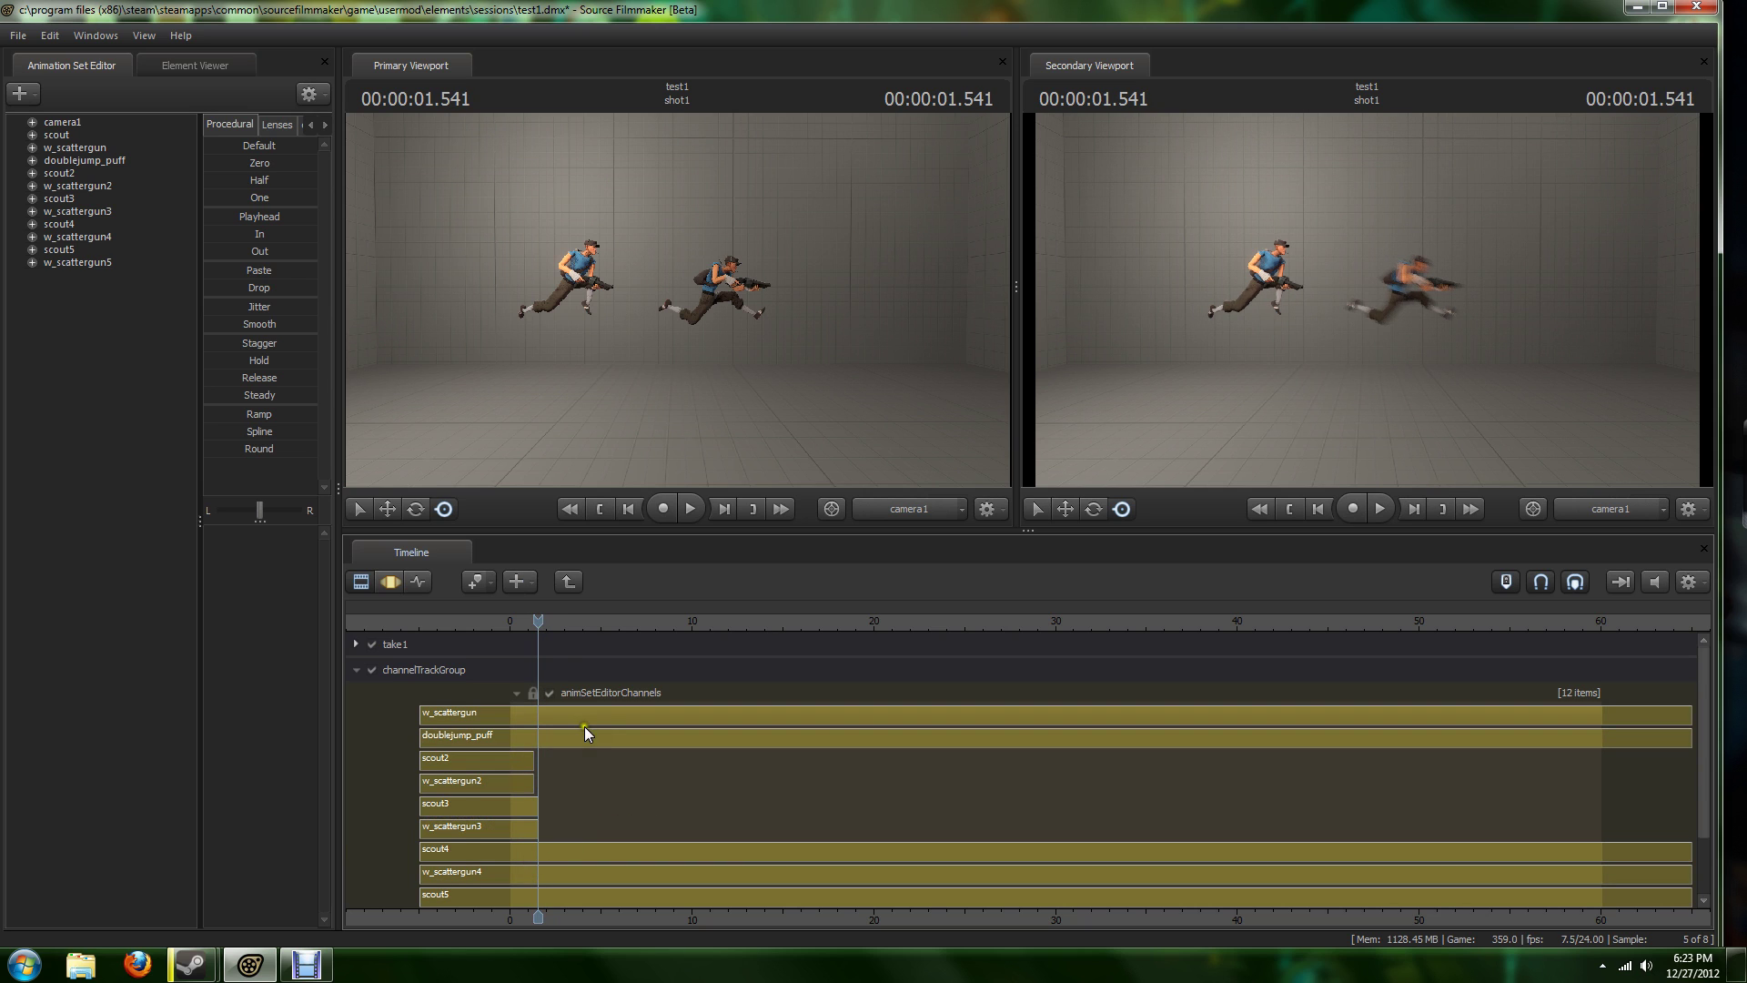
scroll(631, 792, down, 2)
scroll(631, 791, up, 2)
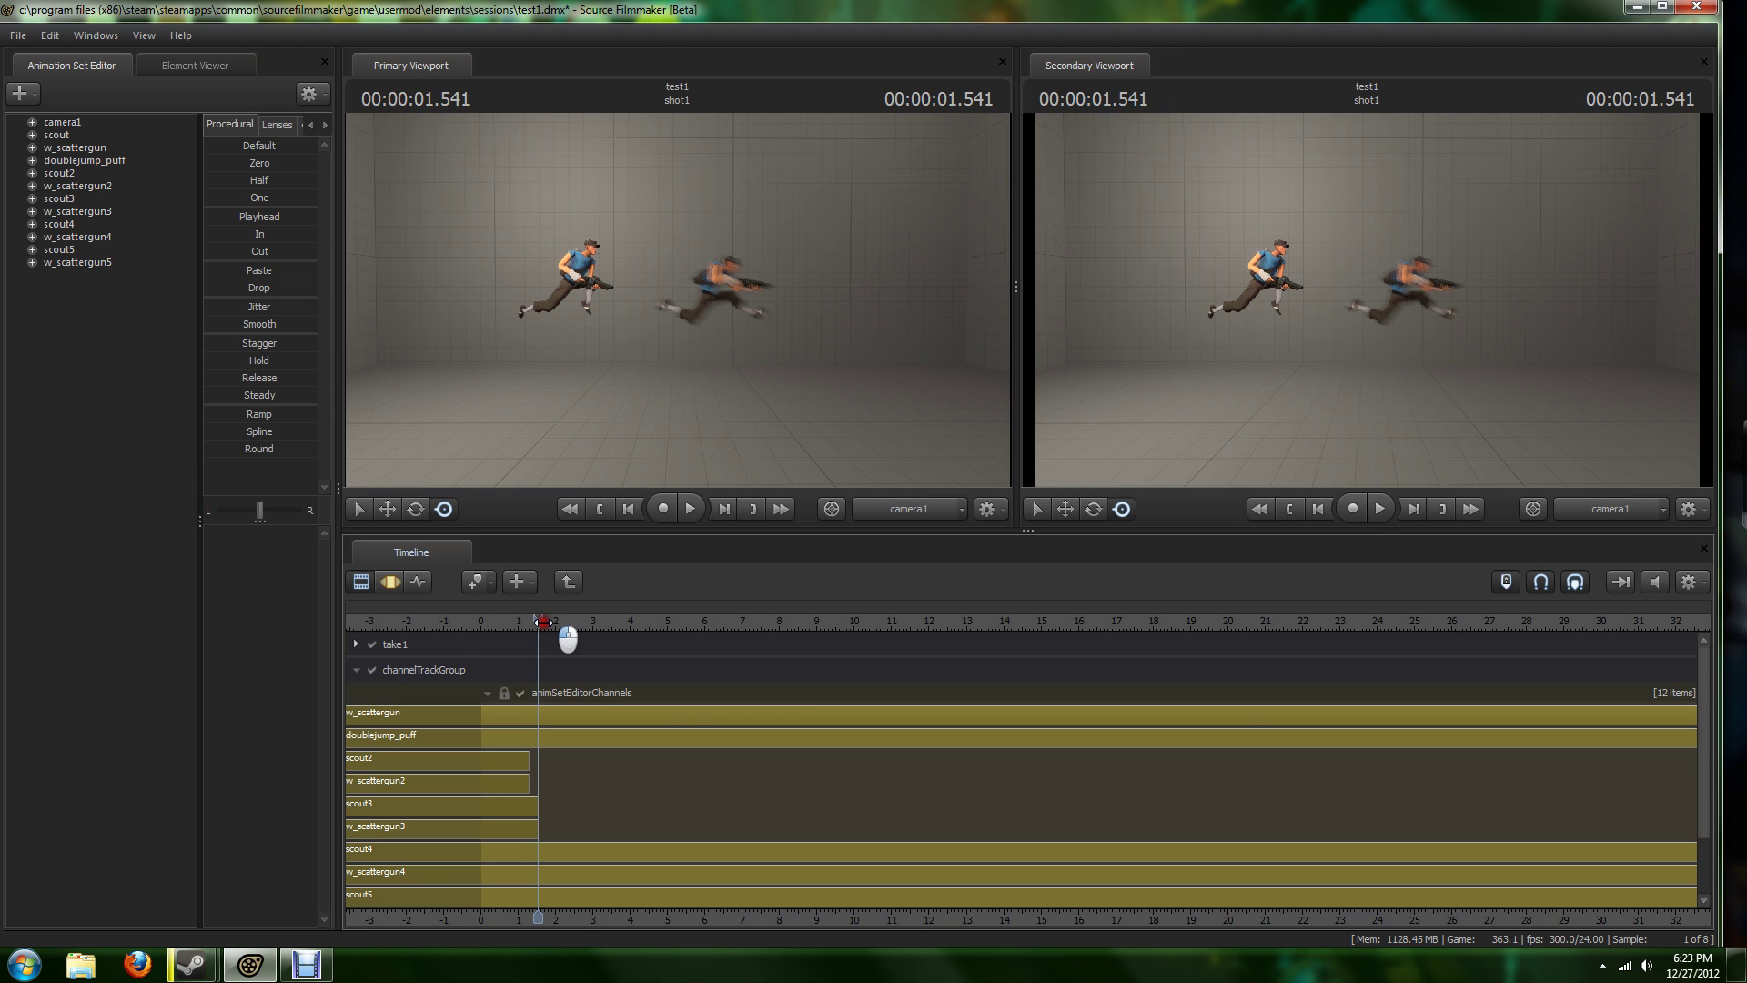
drag(543, 622, 546, 622)
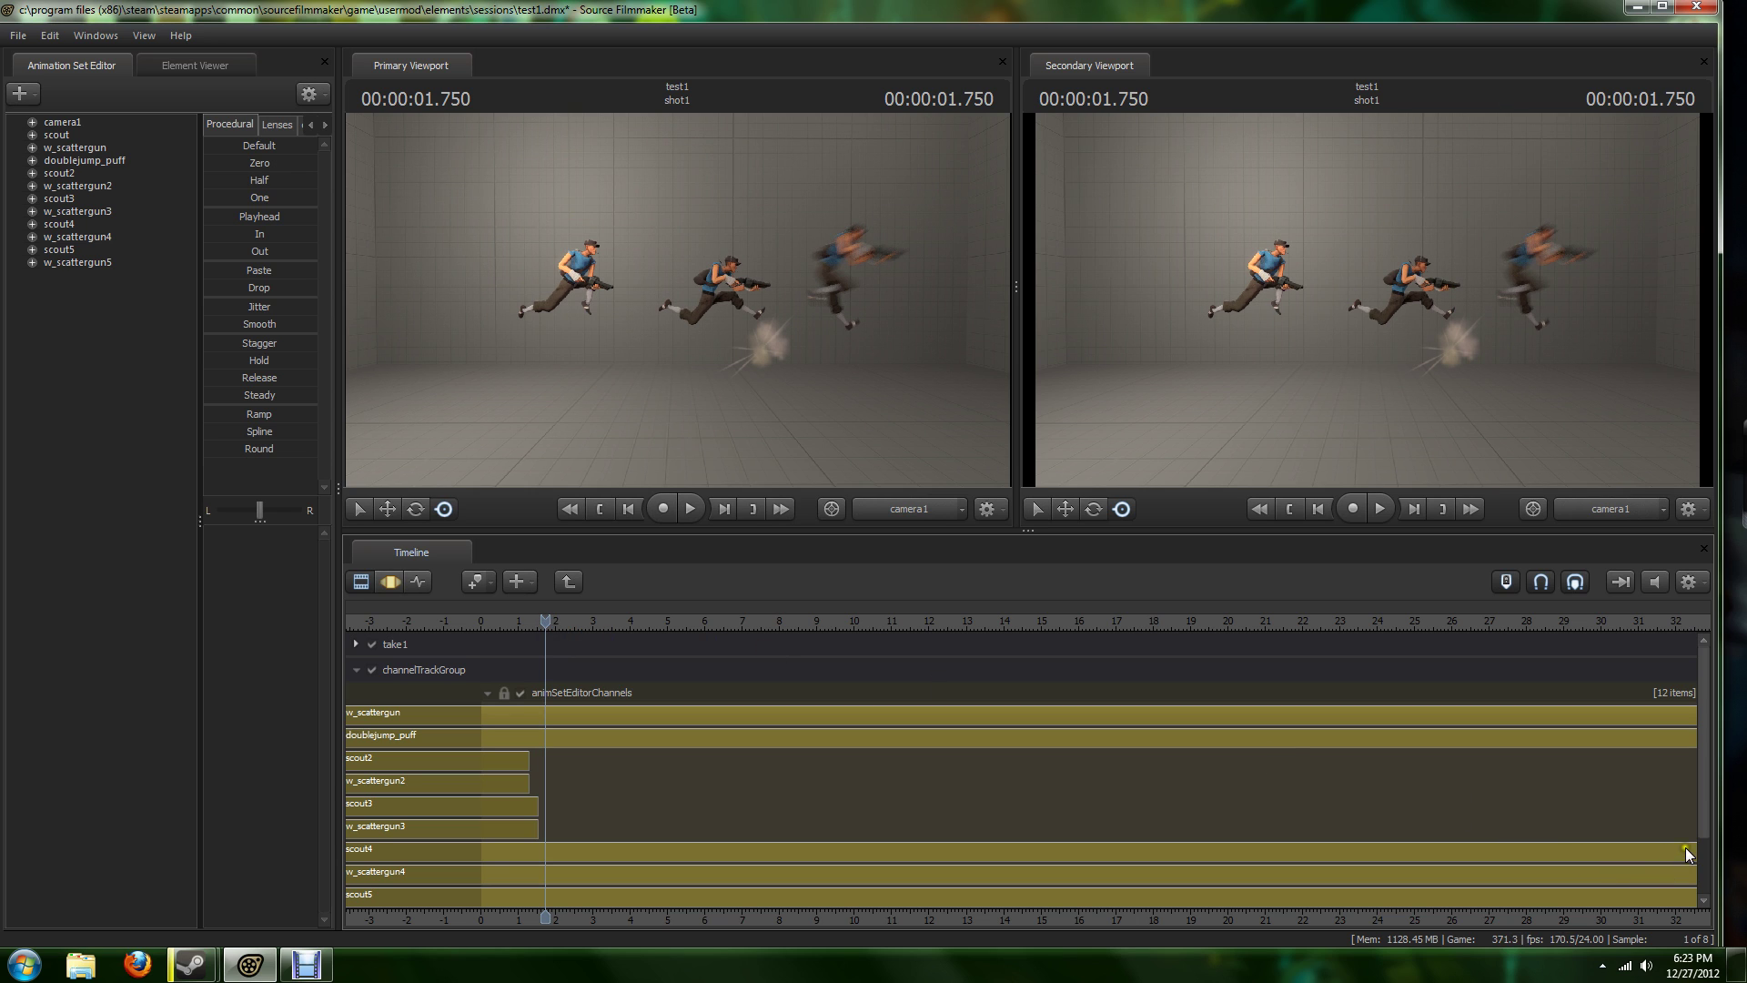
scroll(1690, 848, down, 5)
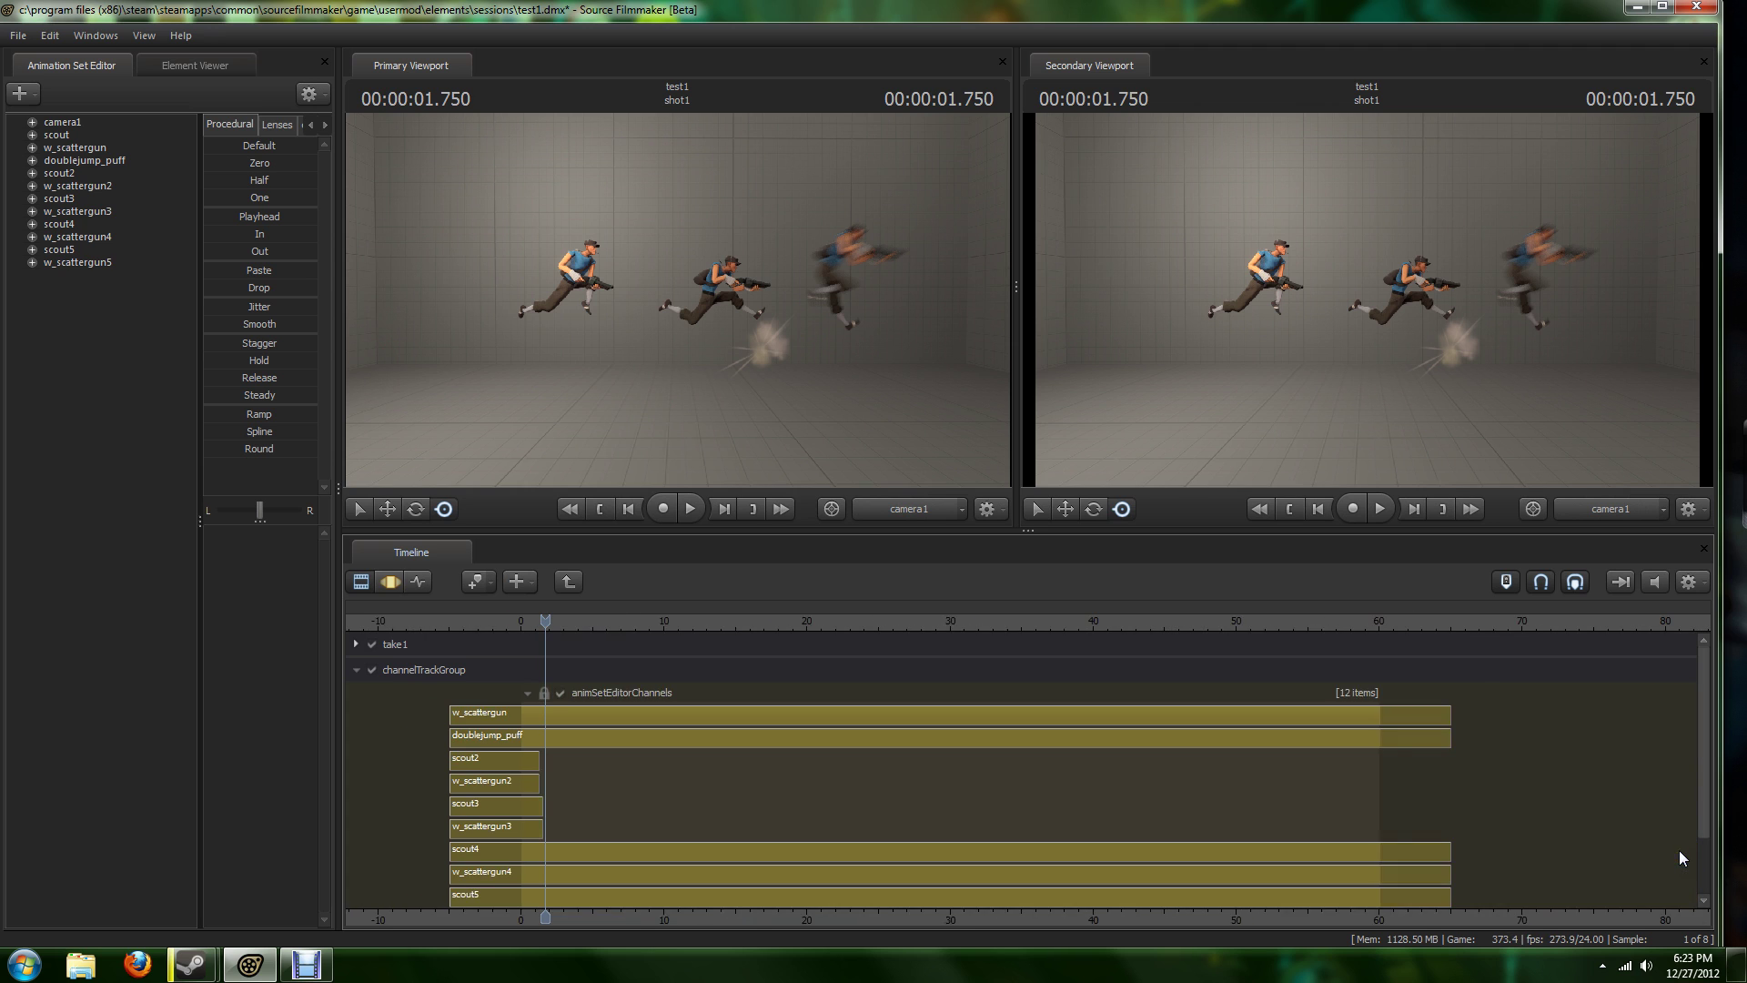
Trim the scout4 clip to end at the 1.750-second playhead.
mouse_move(1252, 852)
mouse_down()
mouse_move(557, 897)
mouse_move(1270, 896)
mouse_move(556, 937)
mouse_move(577, 920)
mouse_up()
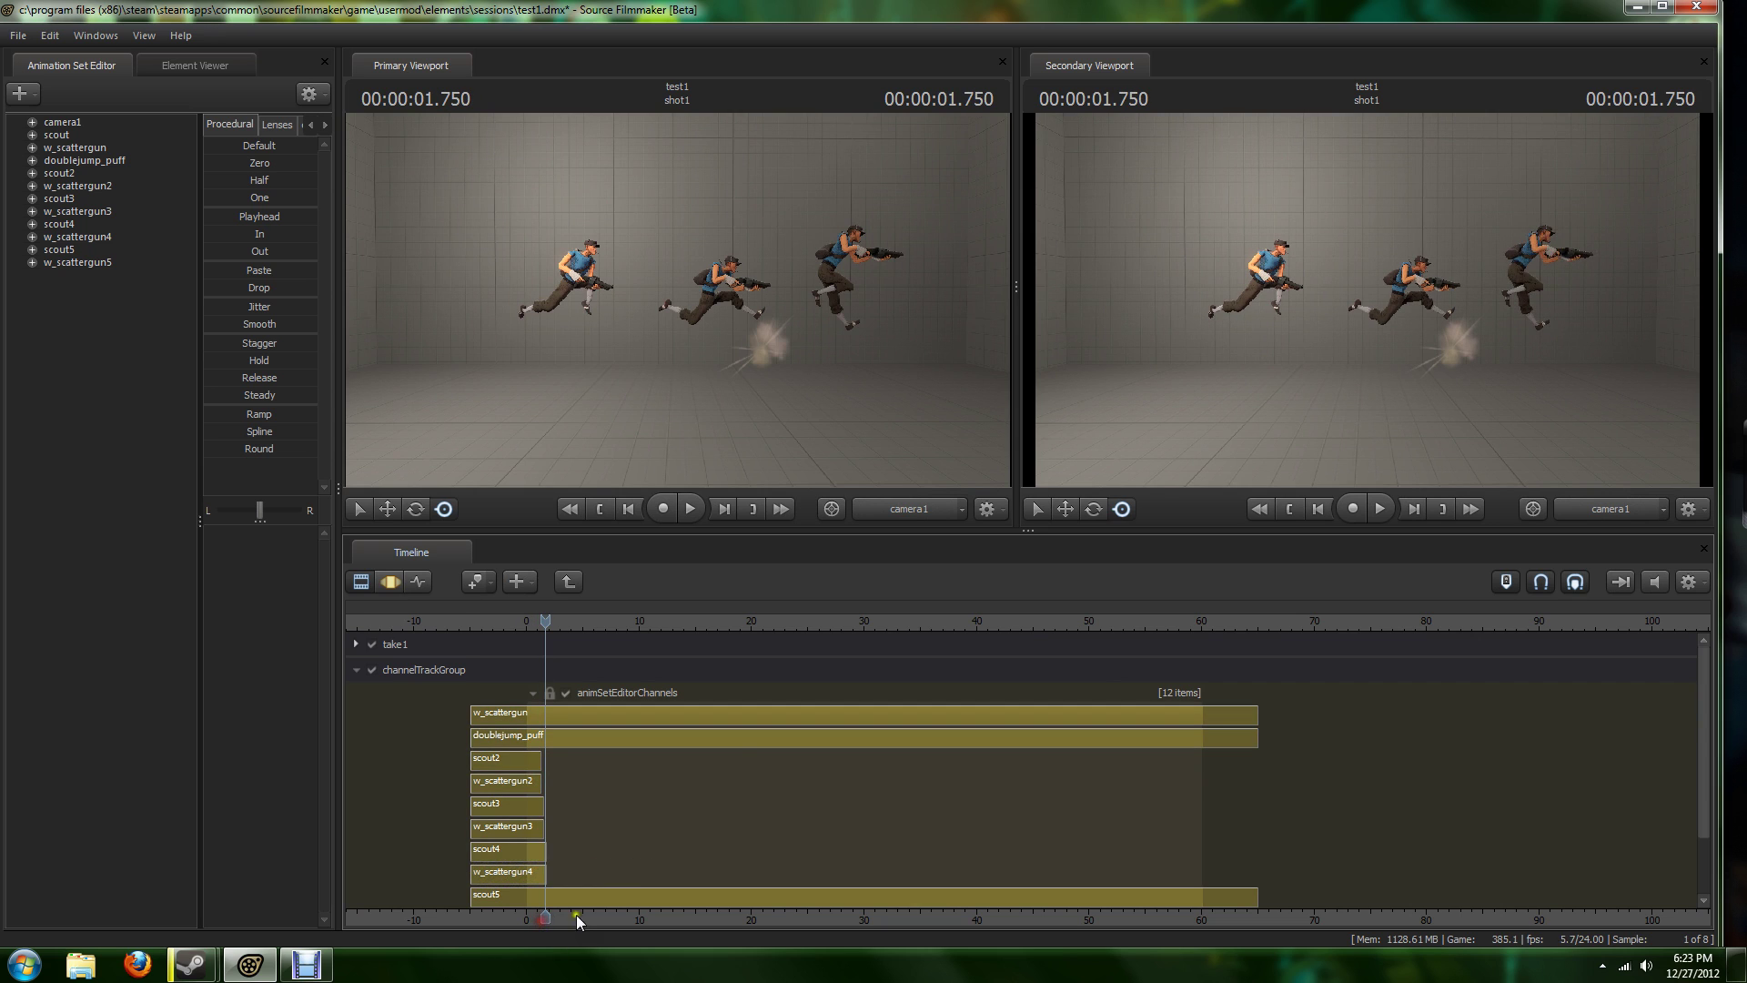
scroll(1186, 847, down, 1)
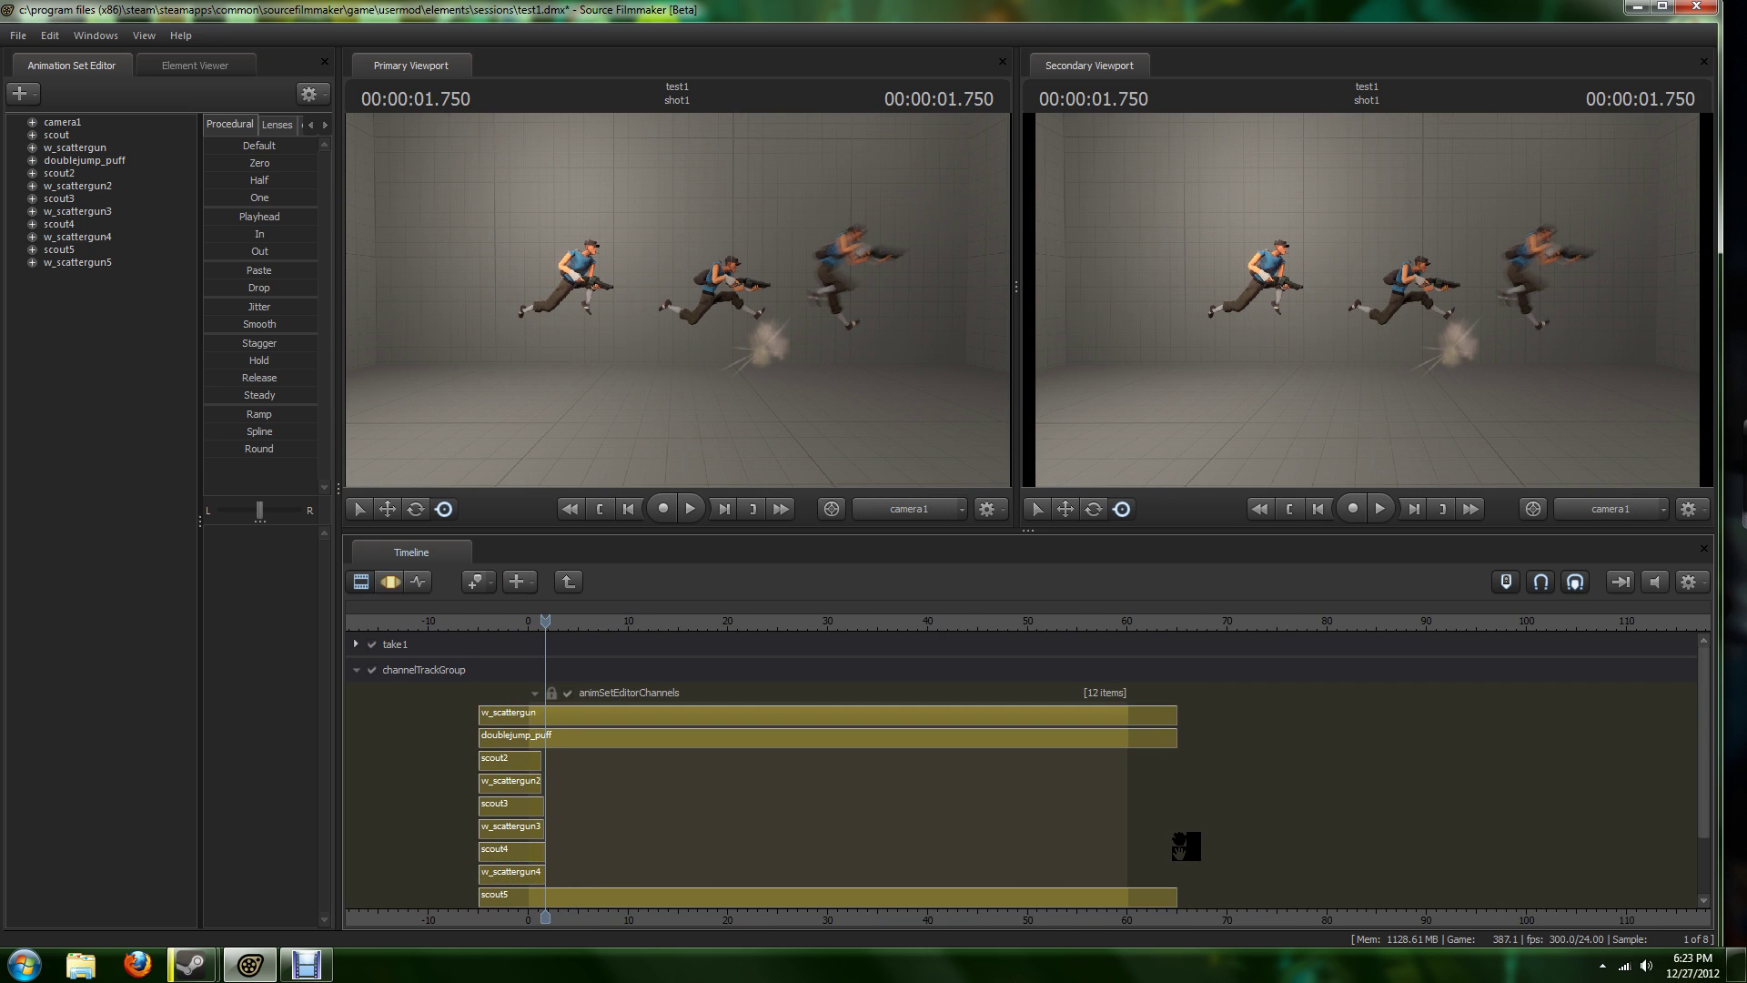
scroll(1264, 850, up, 2)
drag(1702, 737, 1704, 819)
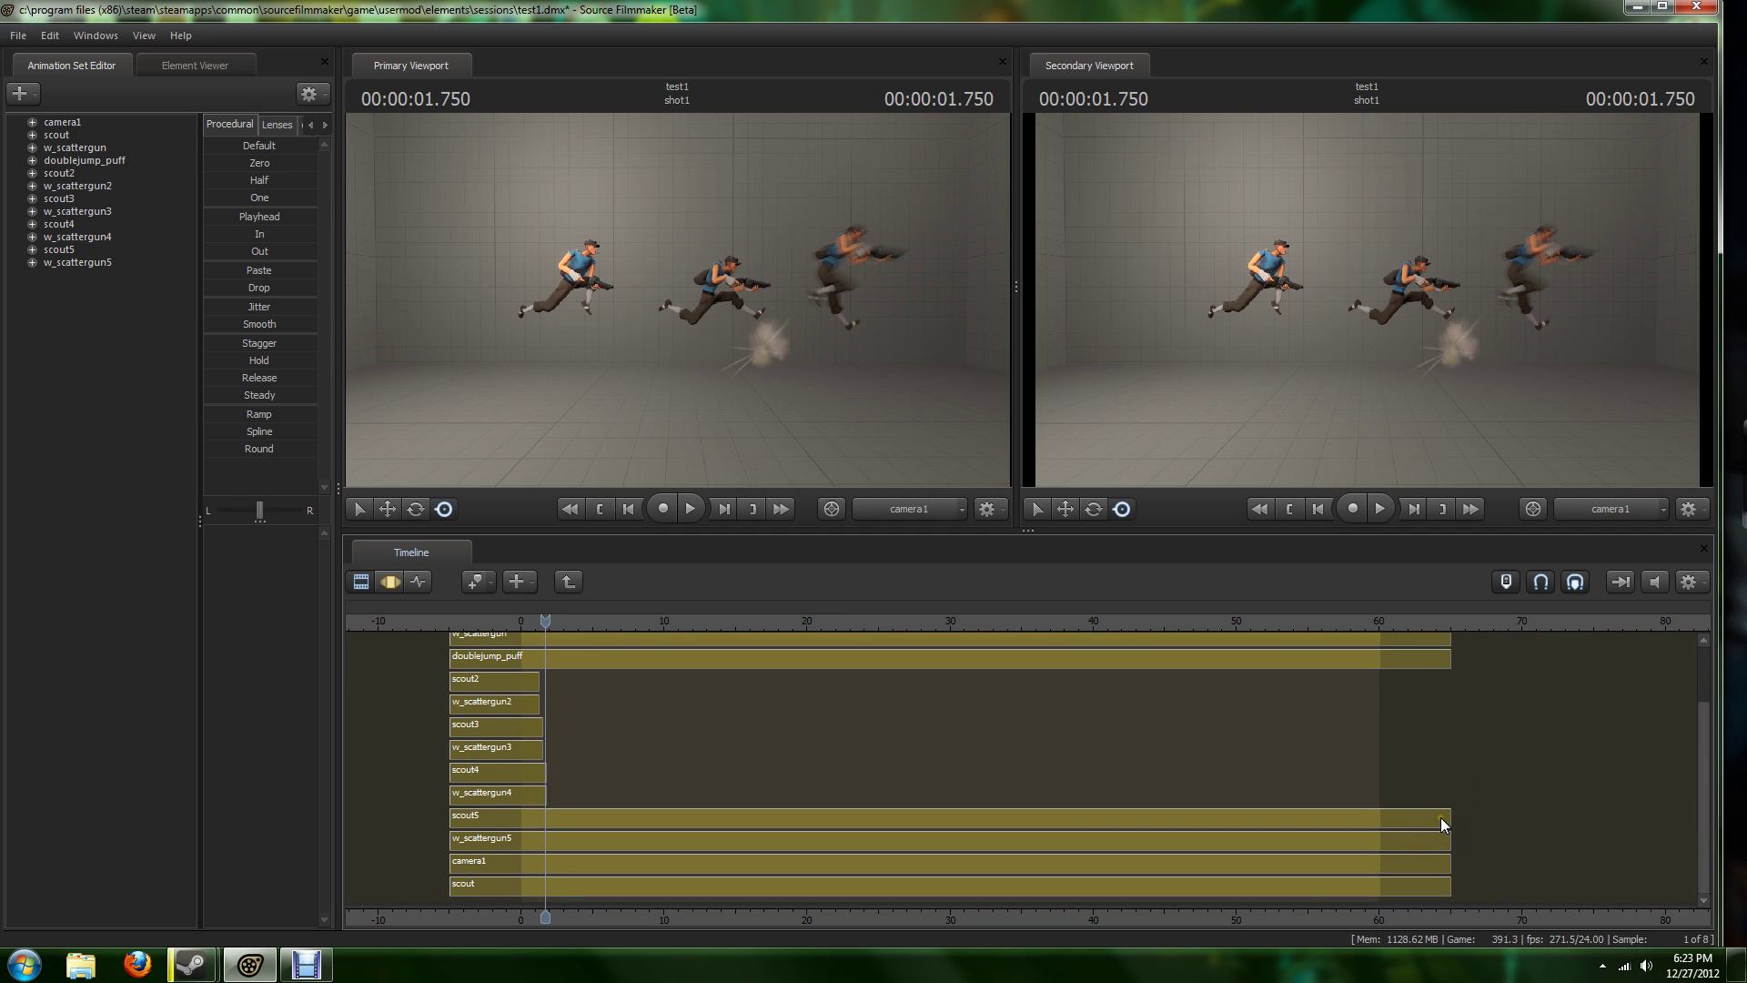
mouse_move(1440, 817)
mouse_down()
mouse_move(1351, 832)
mouse_move(1412, 833)
mouse_up()
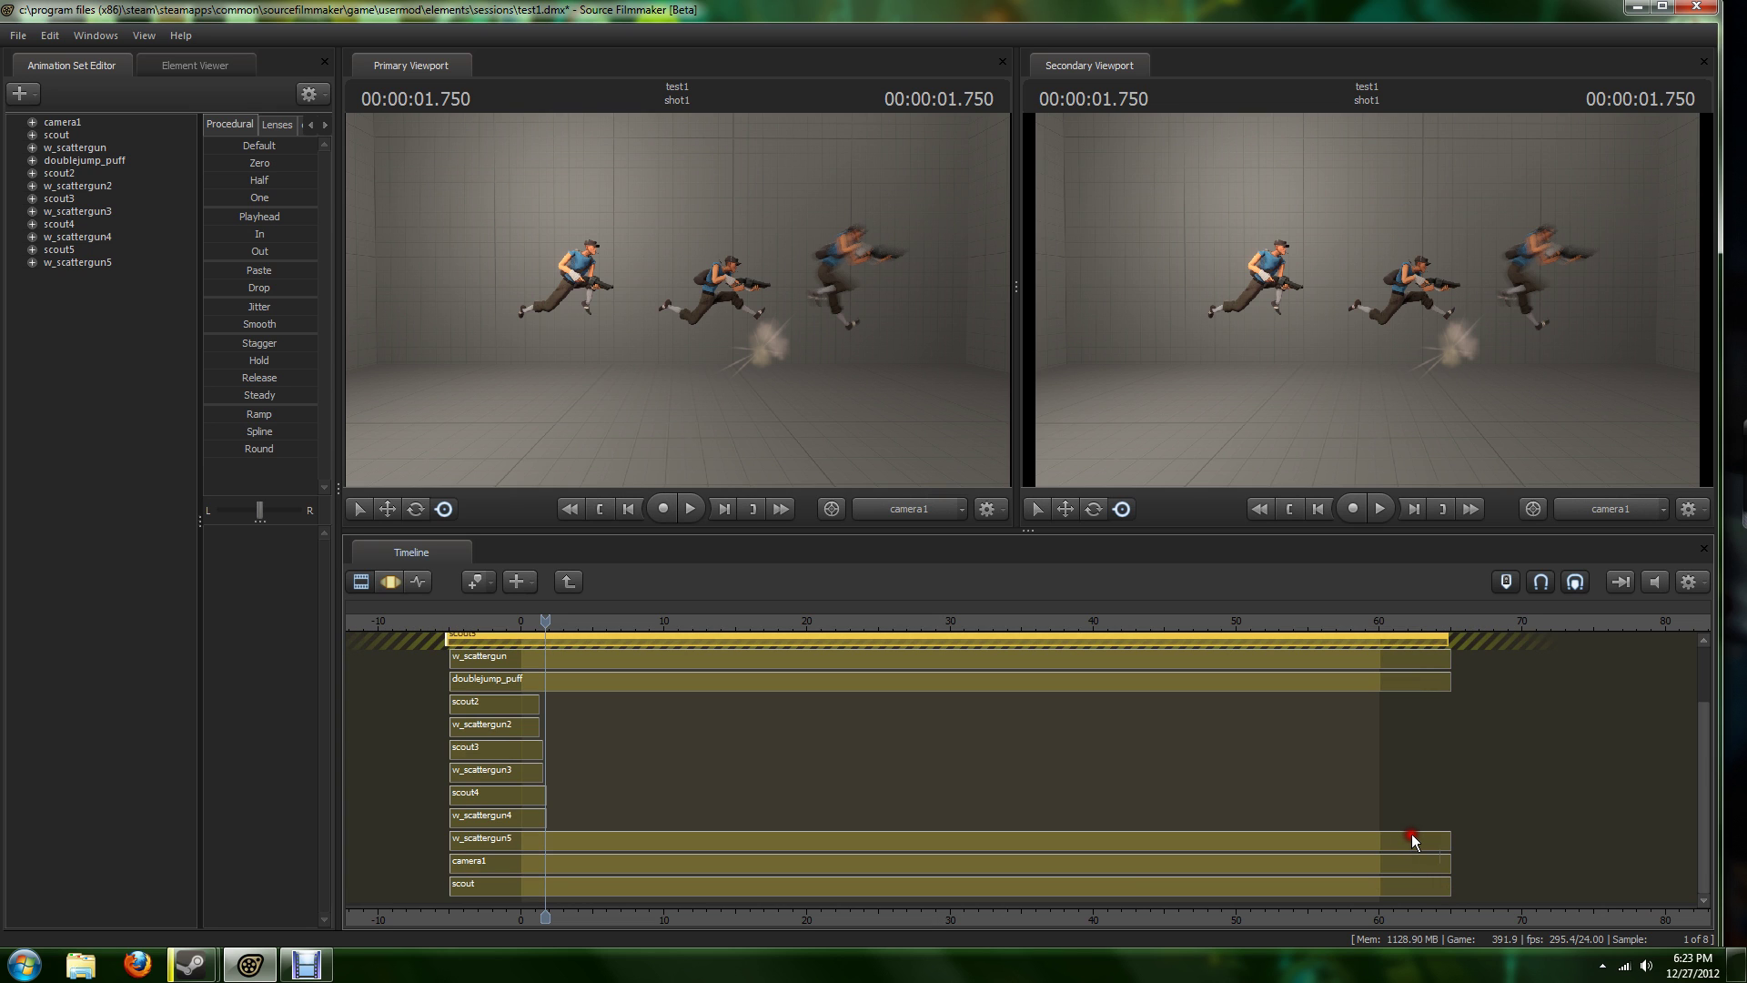
drag(1411, 834, 1412, 834)
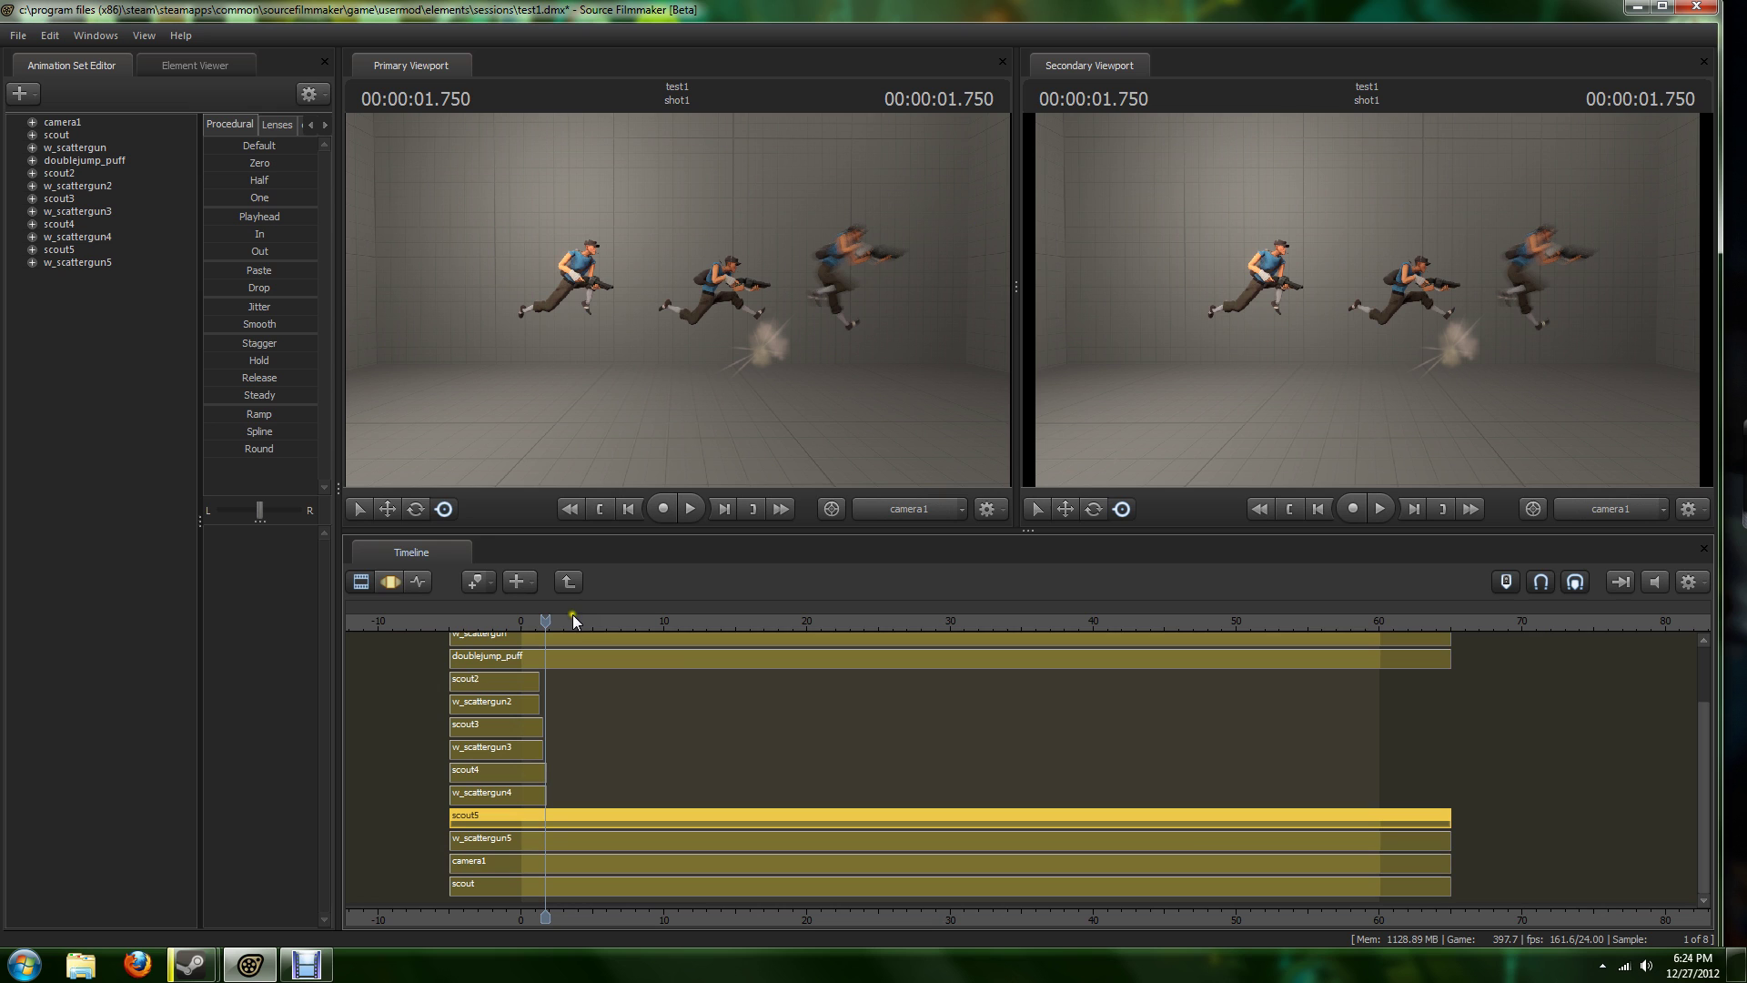
Scrub to 1.041 s and trim scout5 and w_scattergun5 to end there.
drag(544, 623, 535, 626)
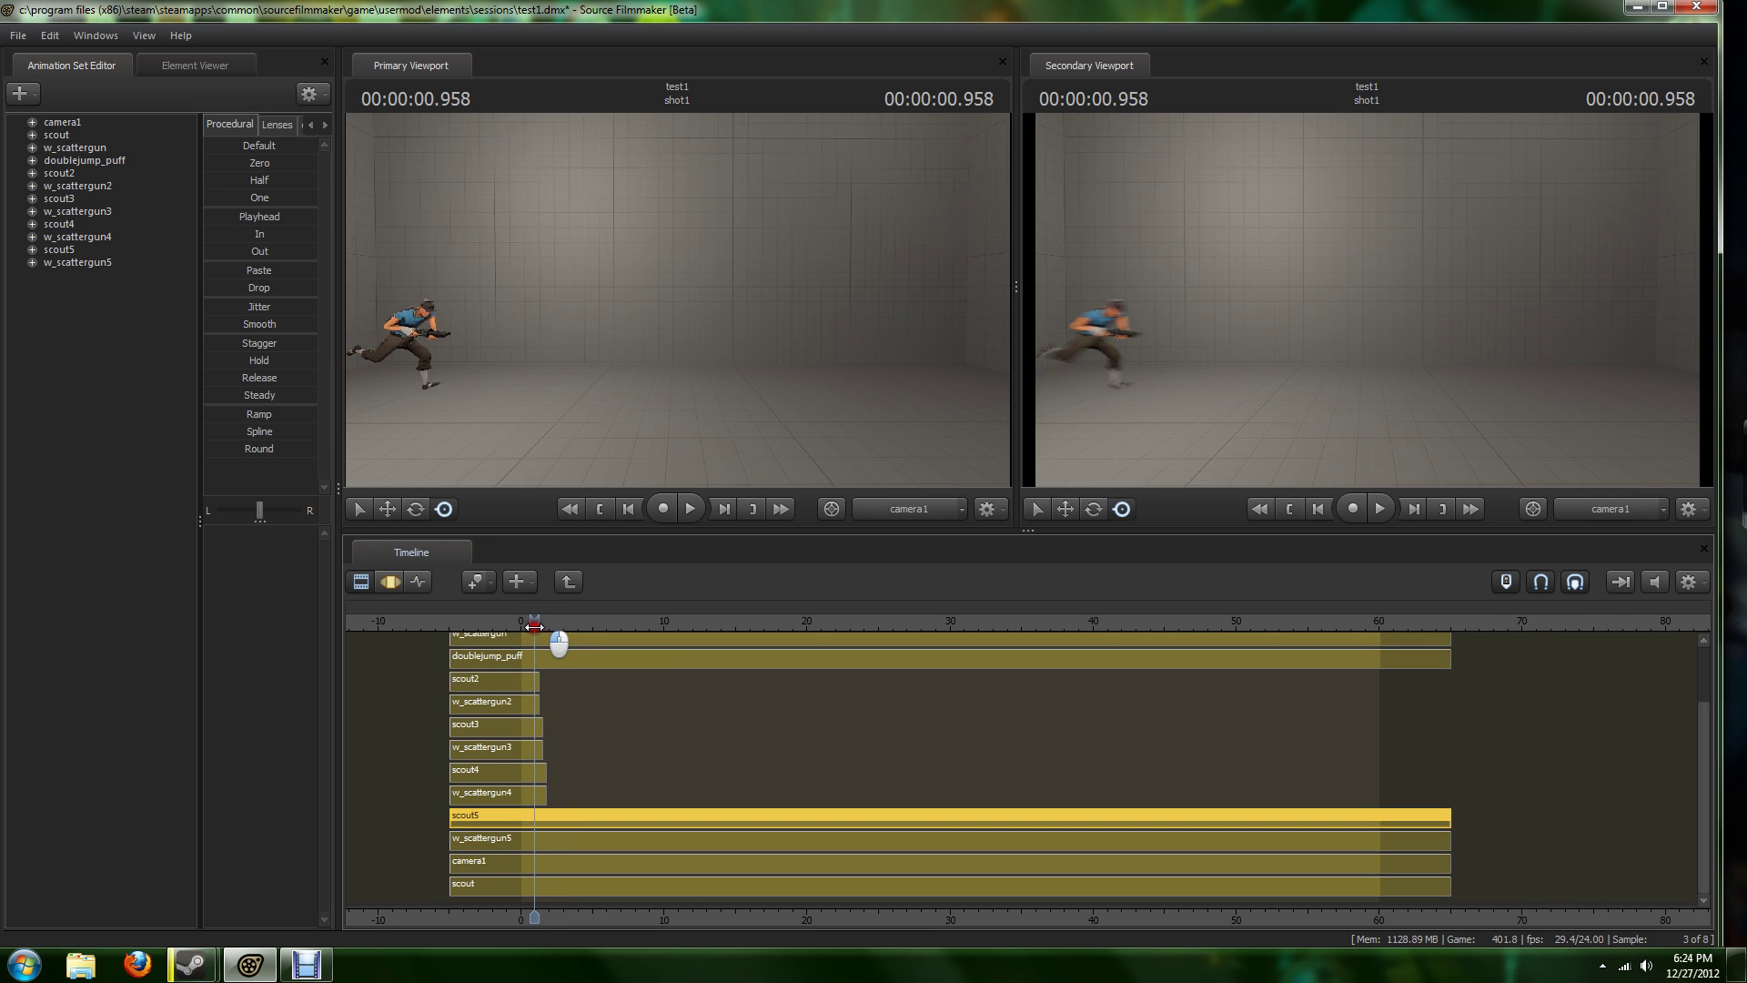
drag(534, 626, 536, 626)
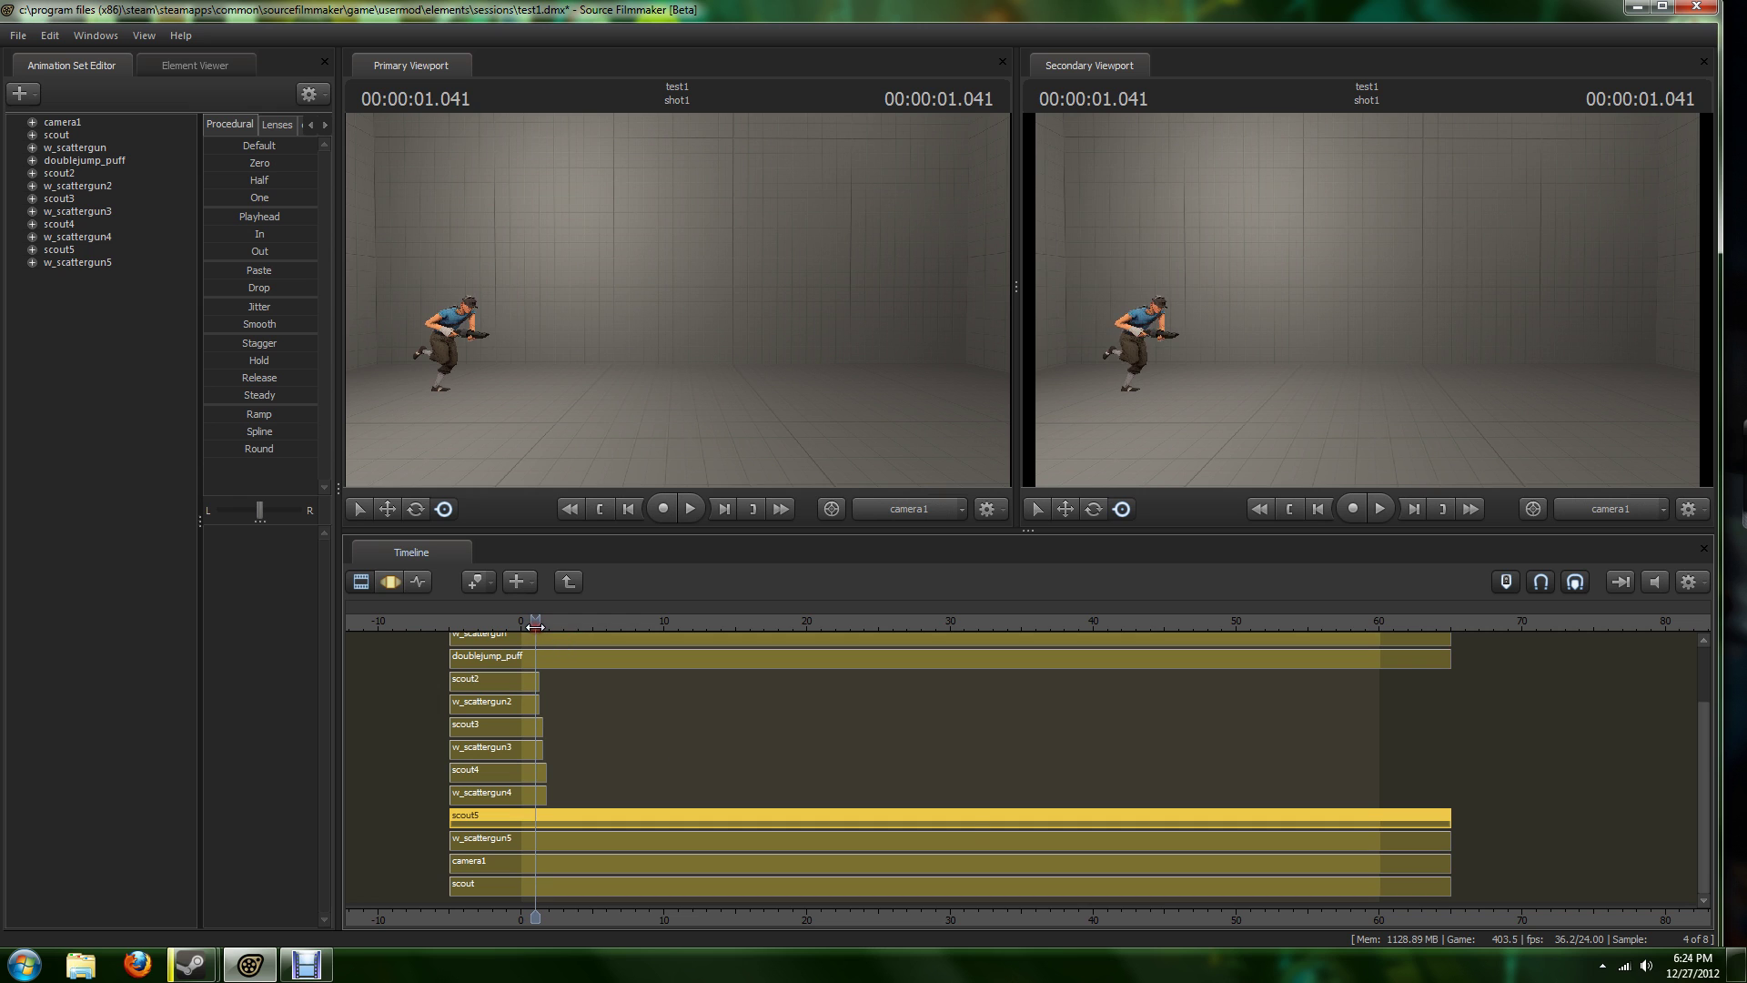
drag(1448, 818, 535, 847)
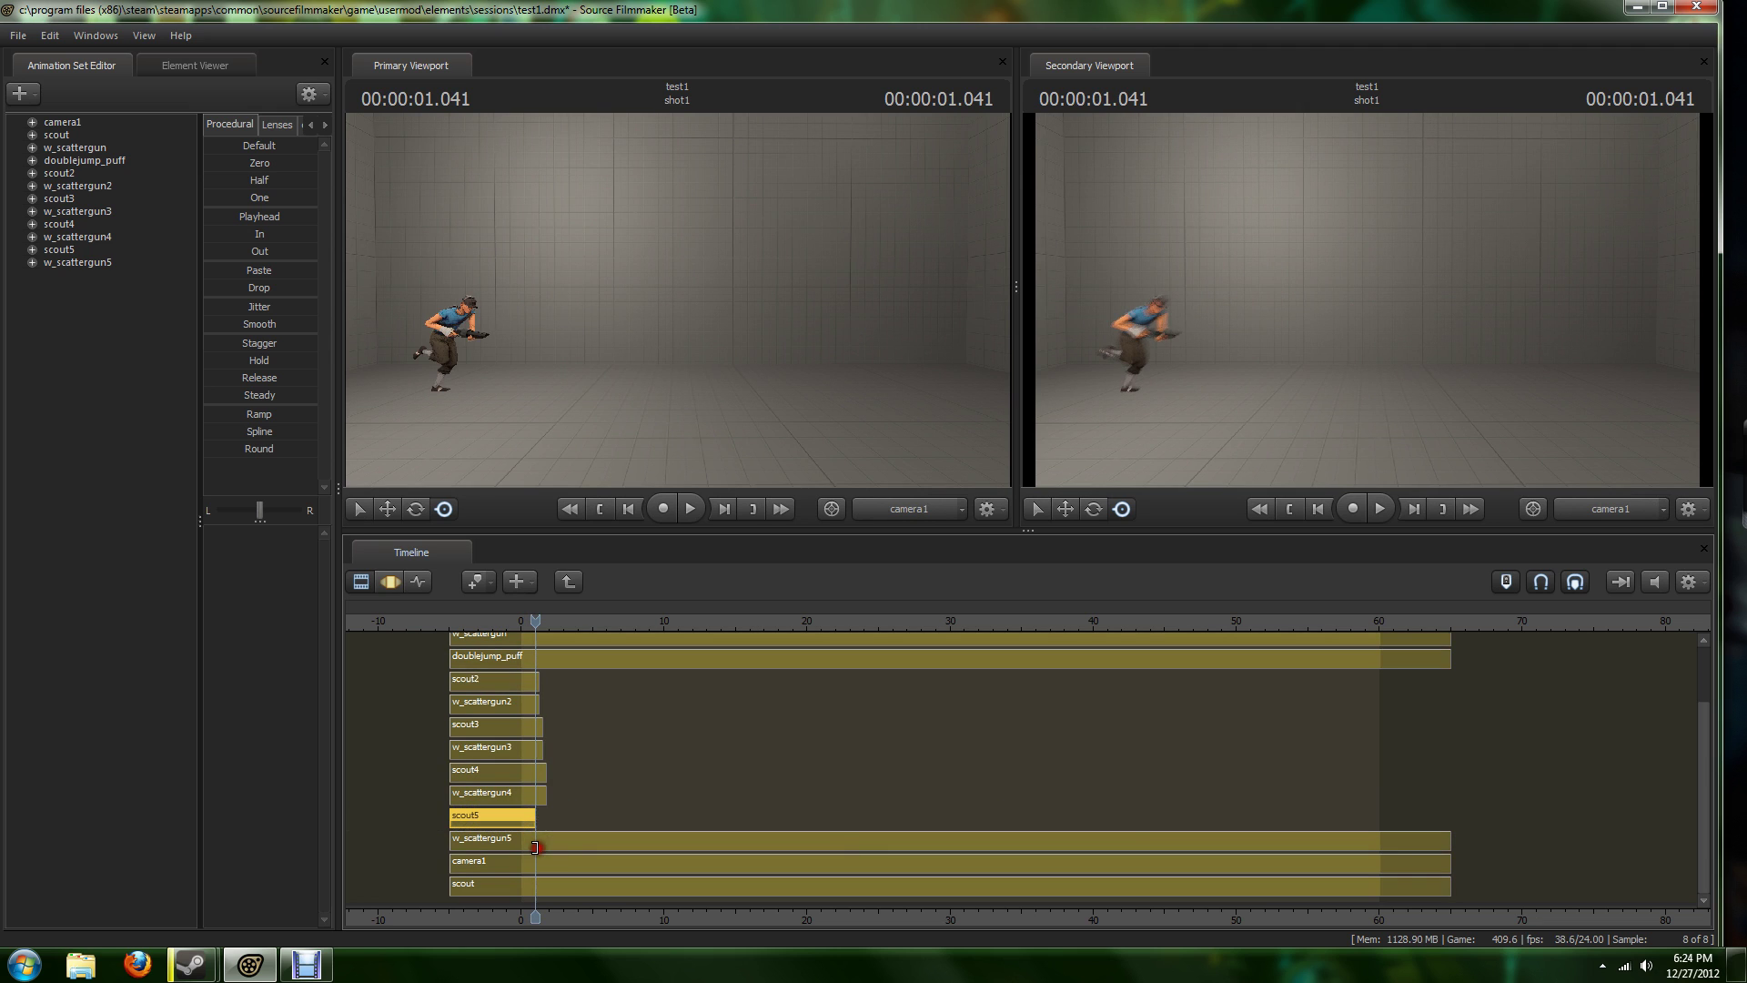
drag(1447, 841, 532, 870)
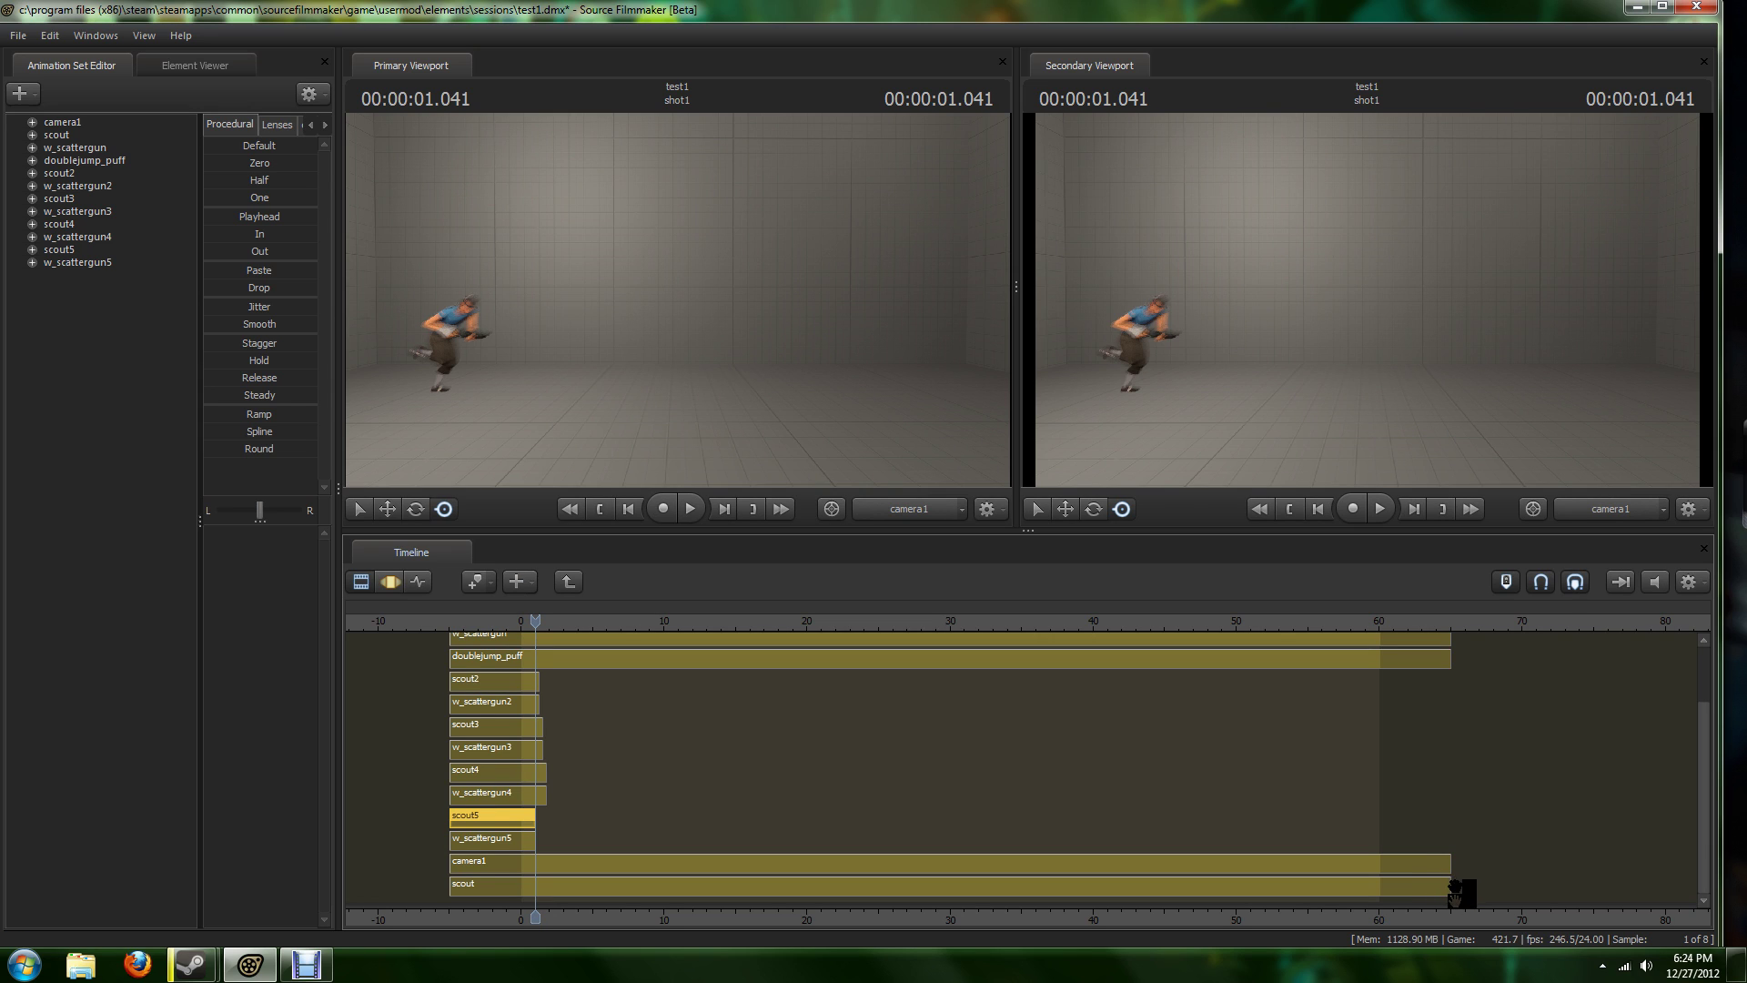
Scrub the playhead to 00:00:03.000 to see all four frozen scouts along the jump.
scroll(1383, 855, down, 2)
scroll(1298, 883, up, 2)
scroll(1298, 883, up, 1)
scroll(626, 804, up, 1)
scroll(627, 804, down, 1)
scroll(626, 805, down, 1)
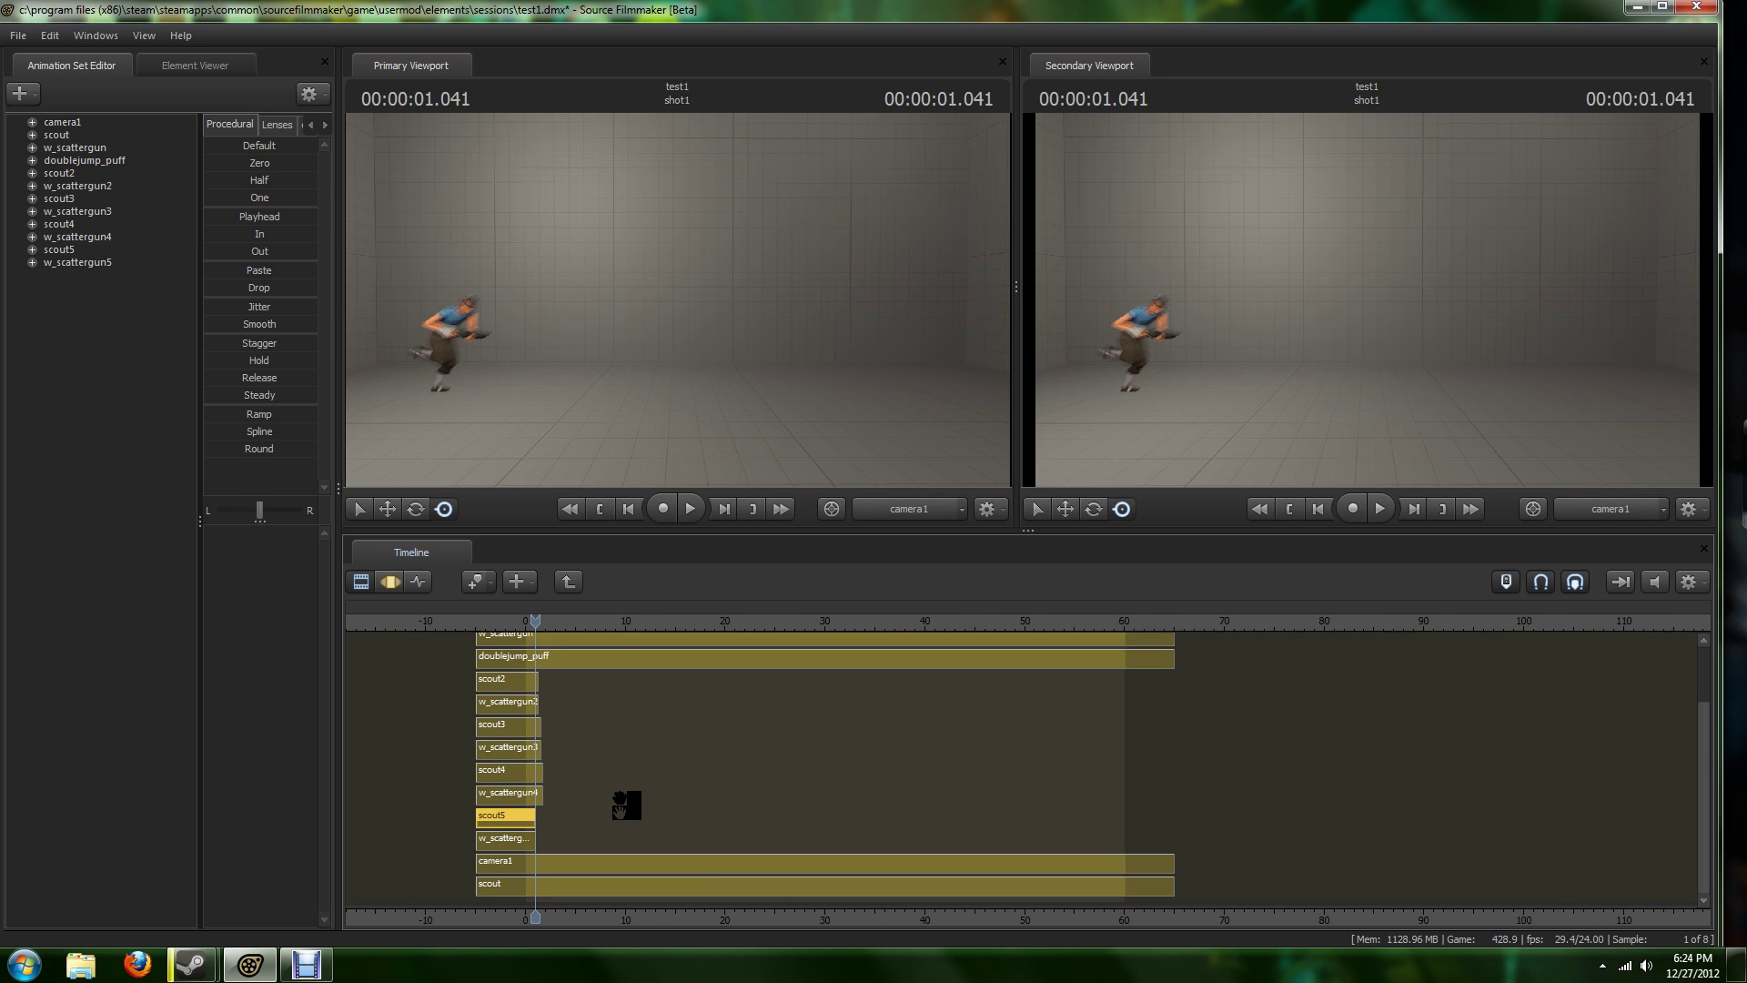
mouse_move(1703, 815)
mouse_down()
mouse_move(1698, 780)
mouse_move(1695, 835)
mouse_up()
mouse_move(536, 622)
mouse_down()
mouse_move(481, 636)
mouse_move(554, 649)
mouse_up()
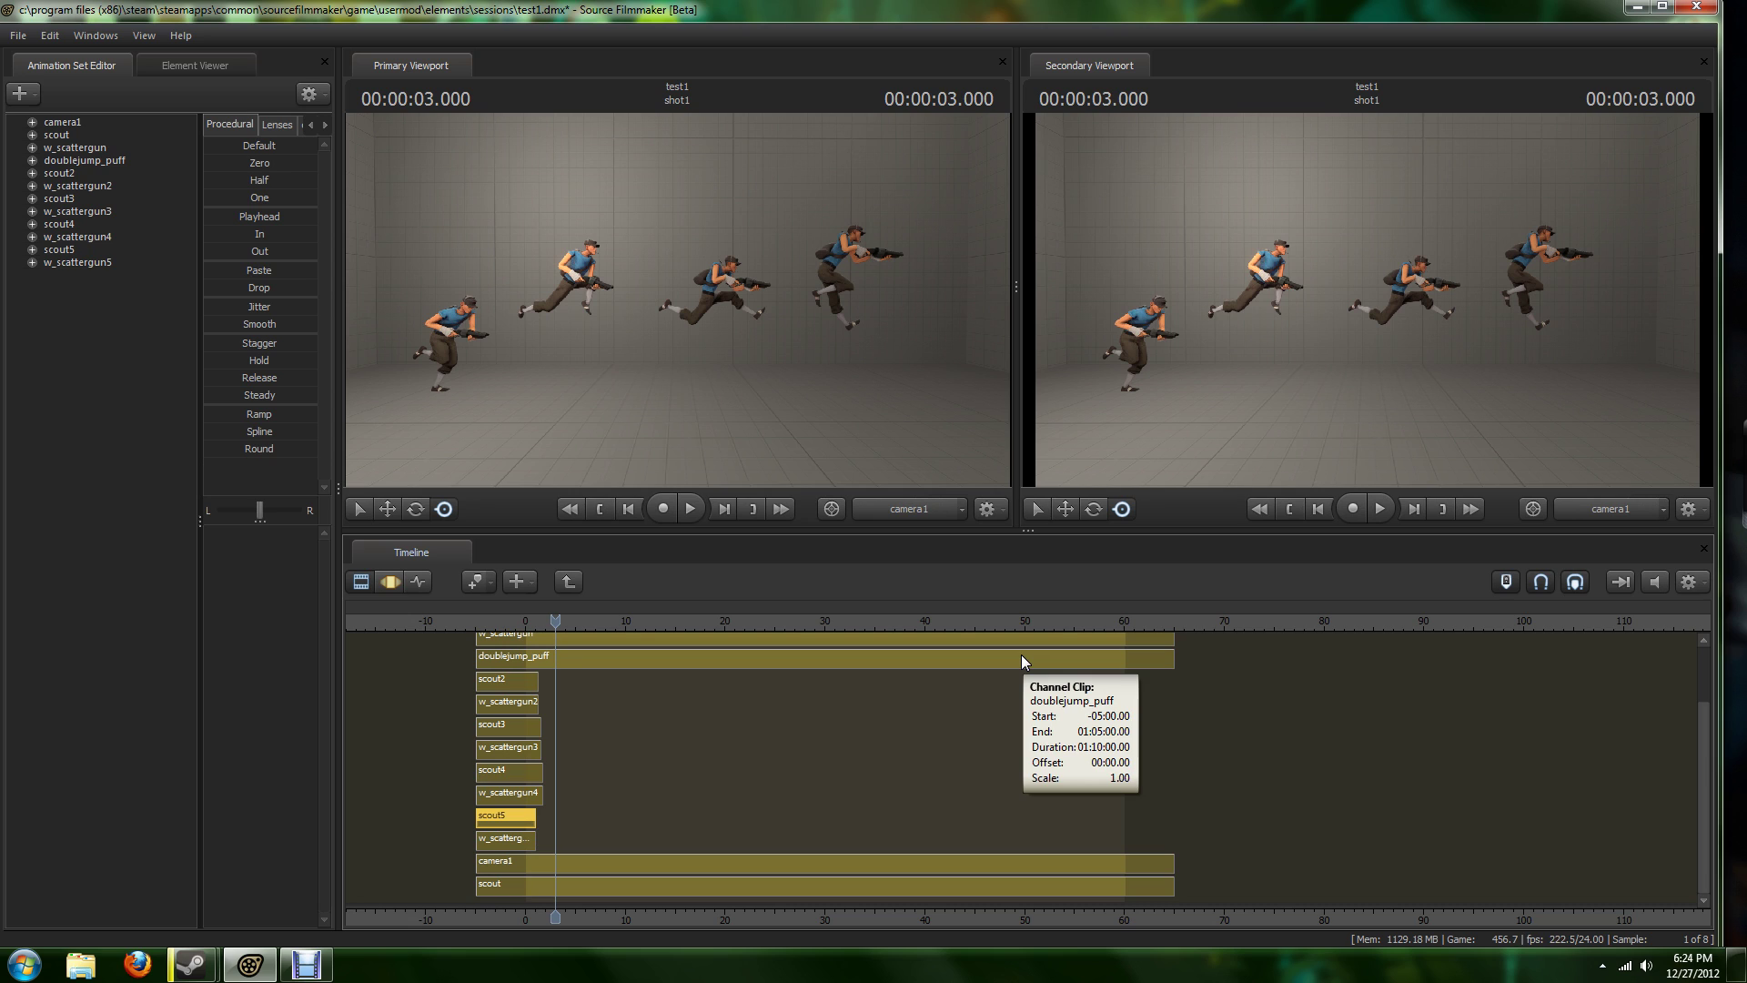
Select camera1 and fly it closer to the scouts for a new angle along the wall.
click(936, 418)
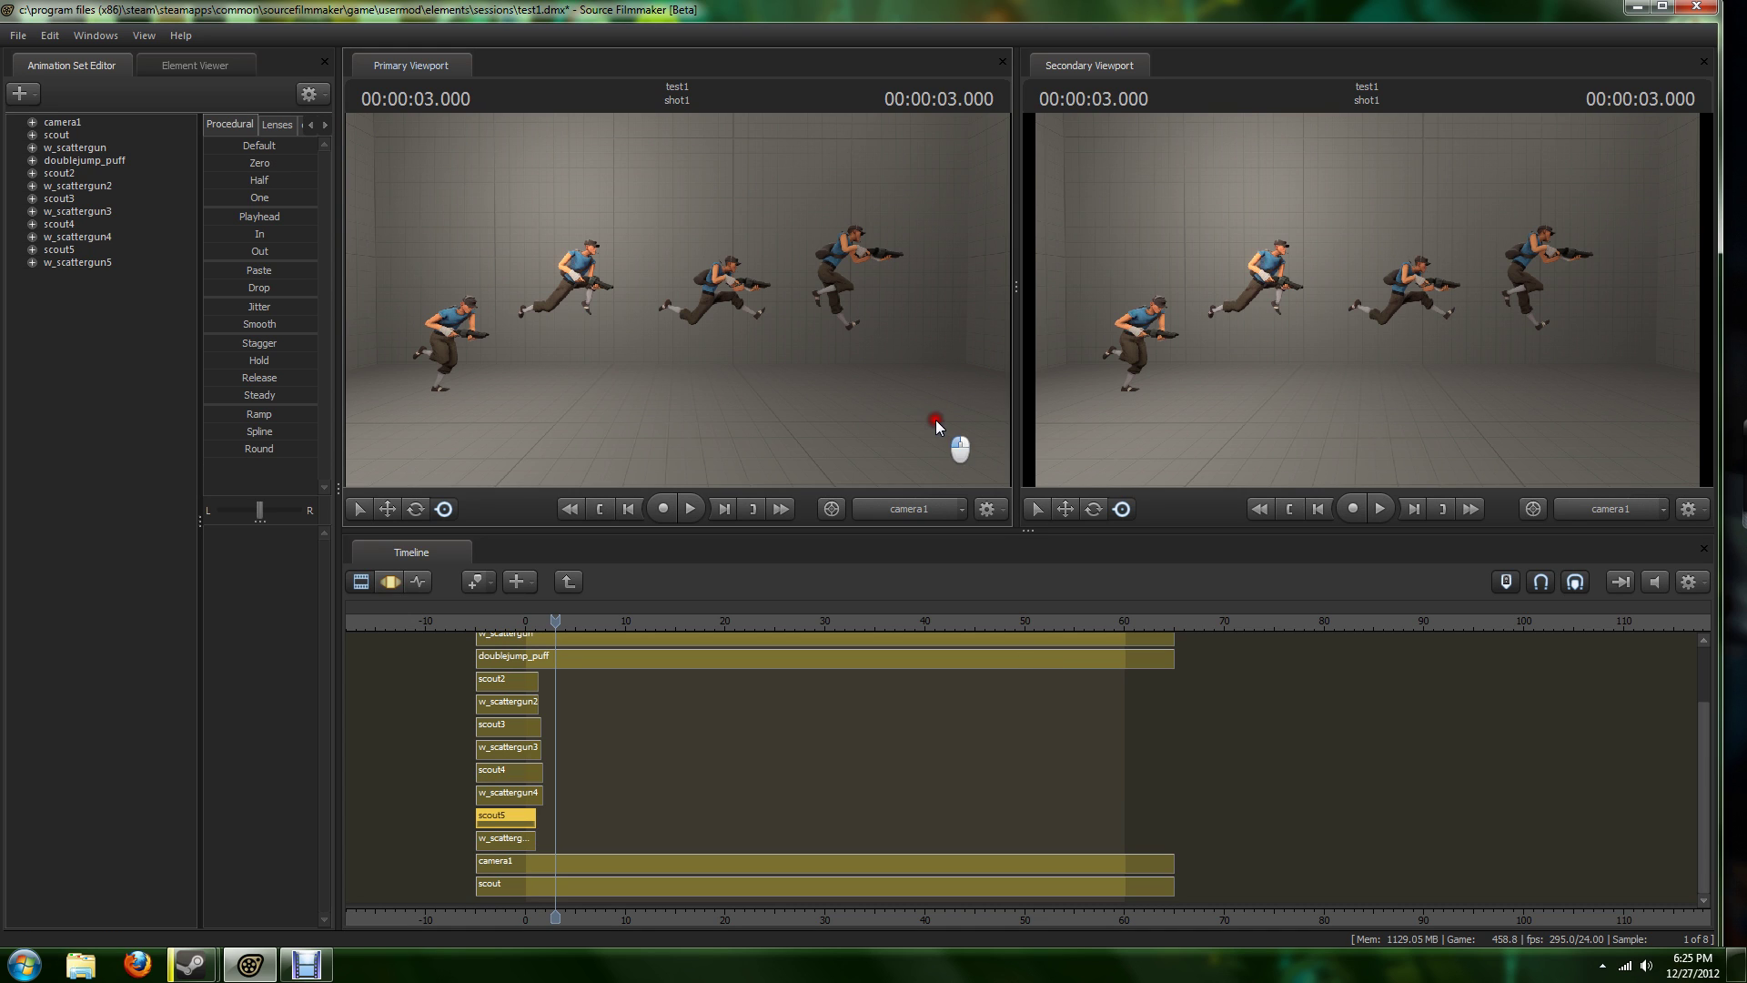
click(62, 122)
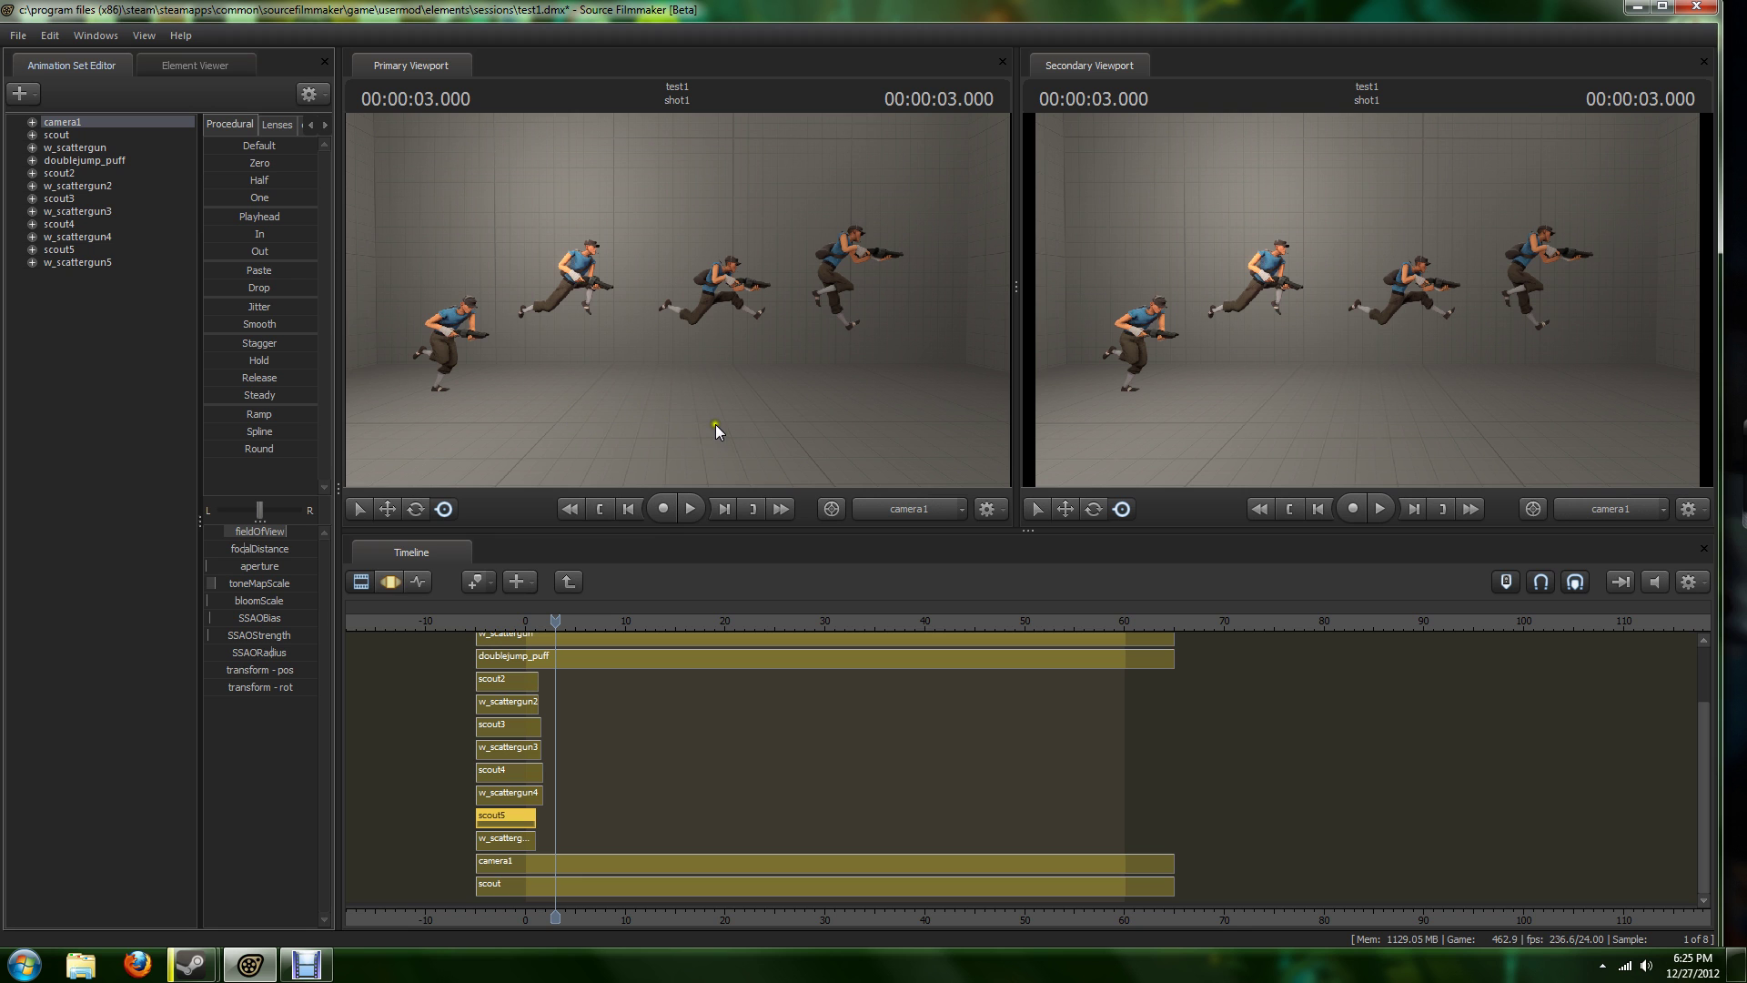
click(391, 580)
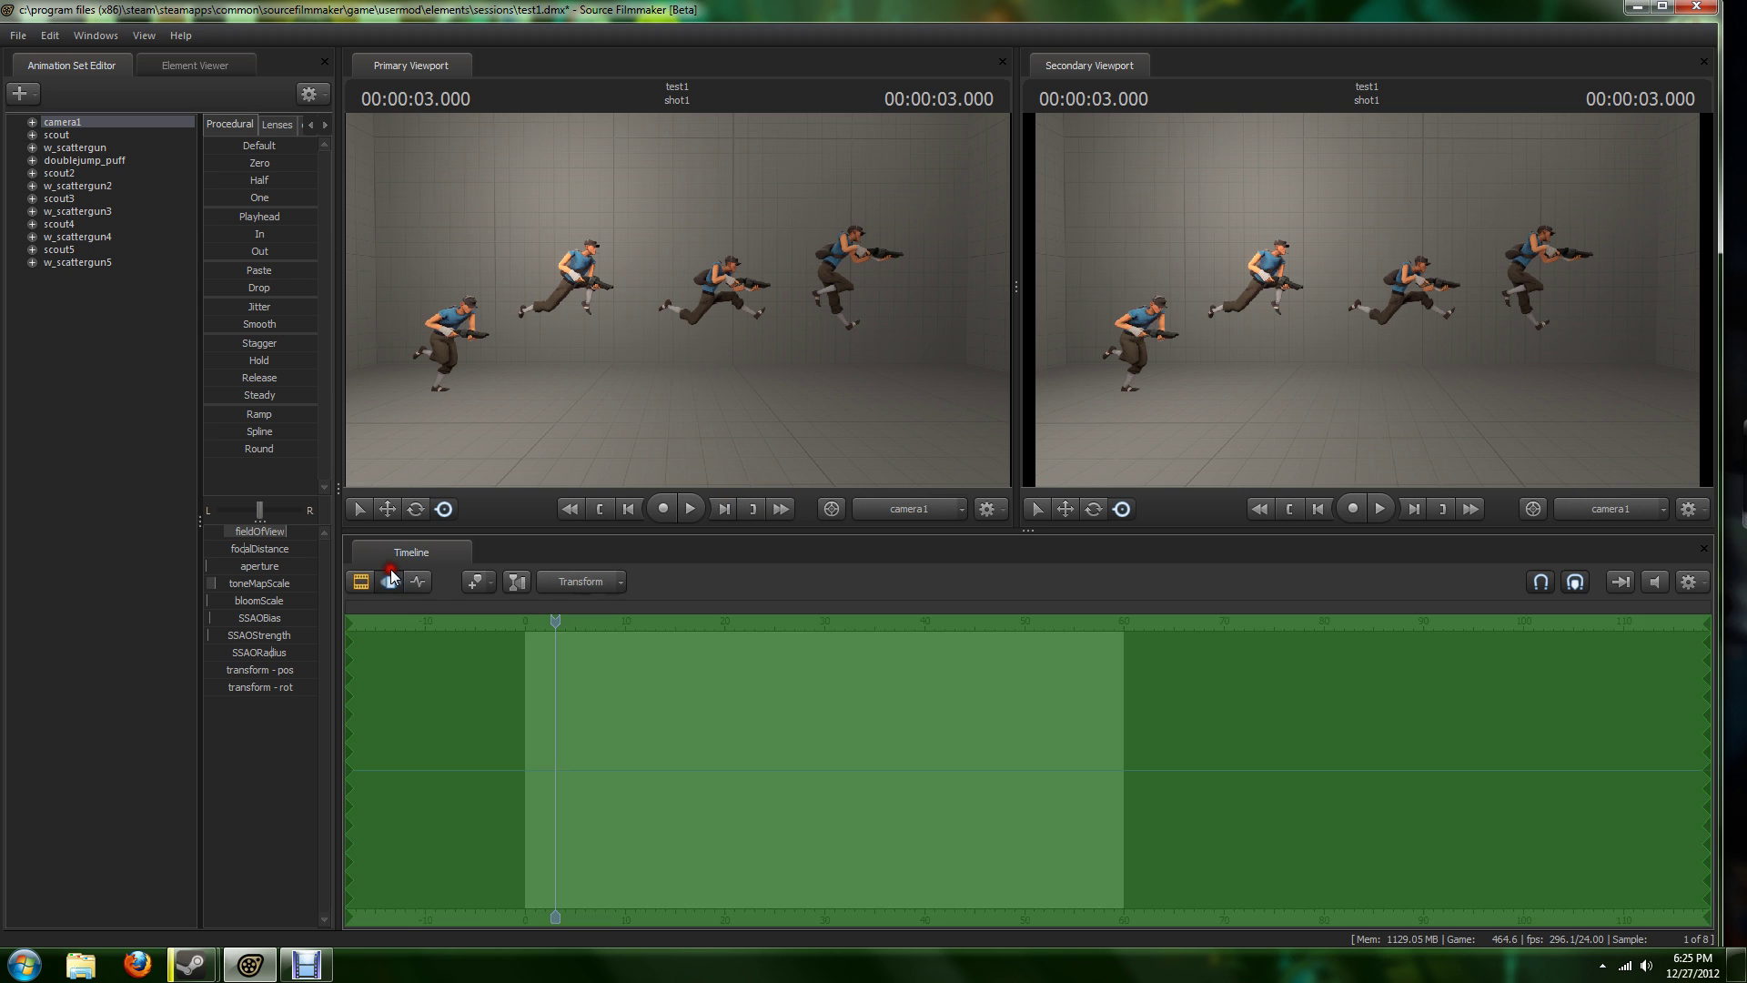
drag(773, 407, 675, 298)
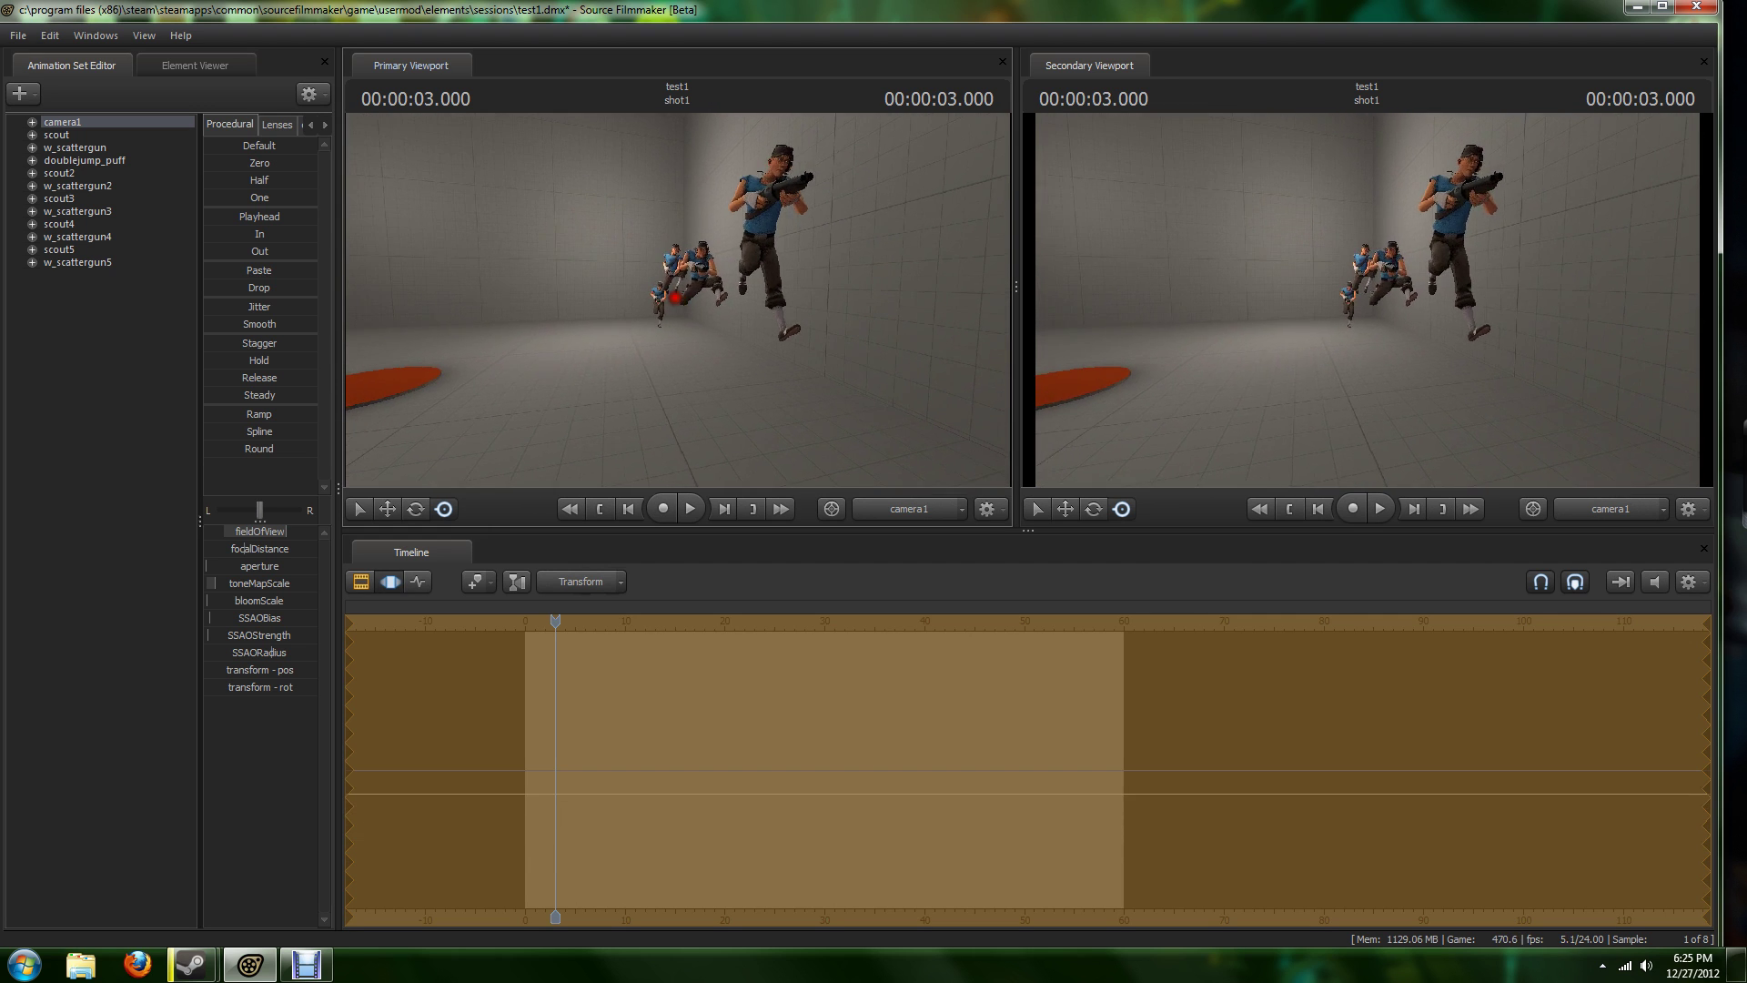
drag(674, 298, 676, 299)
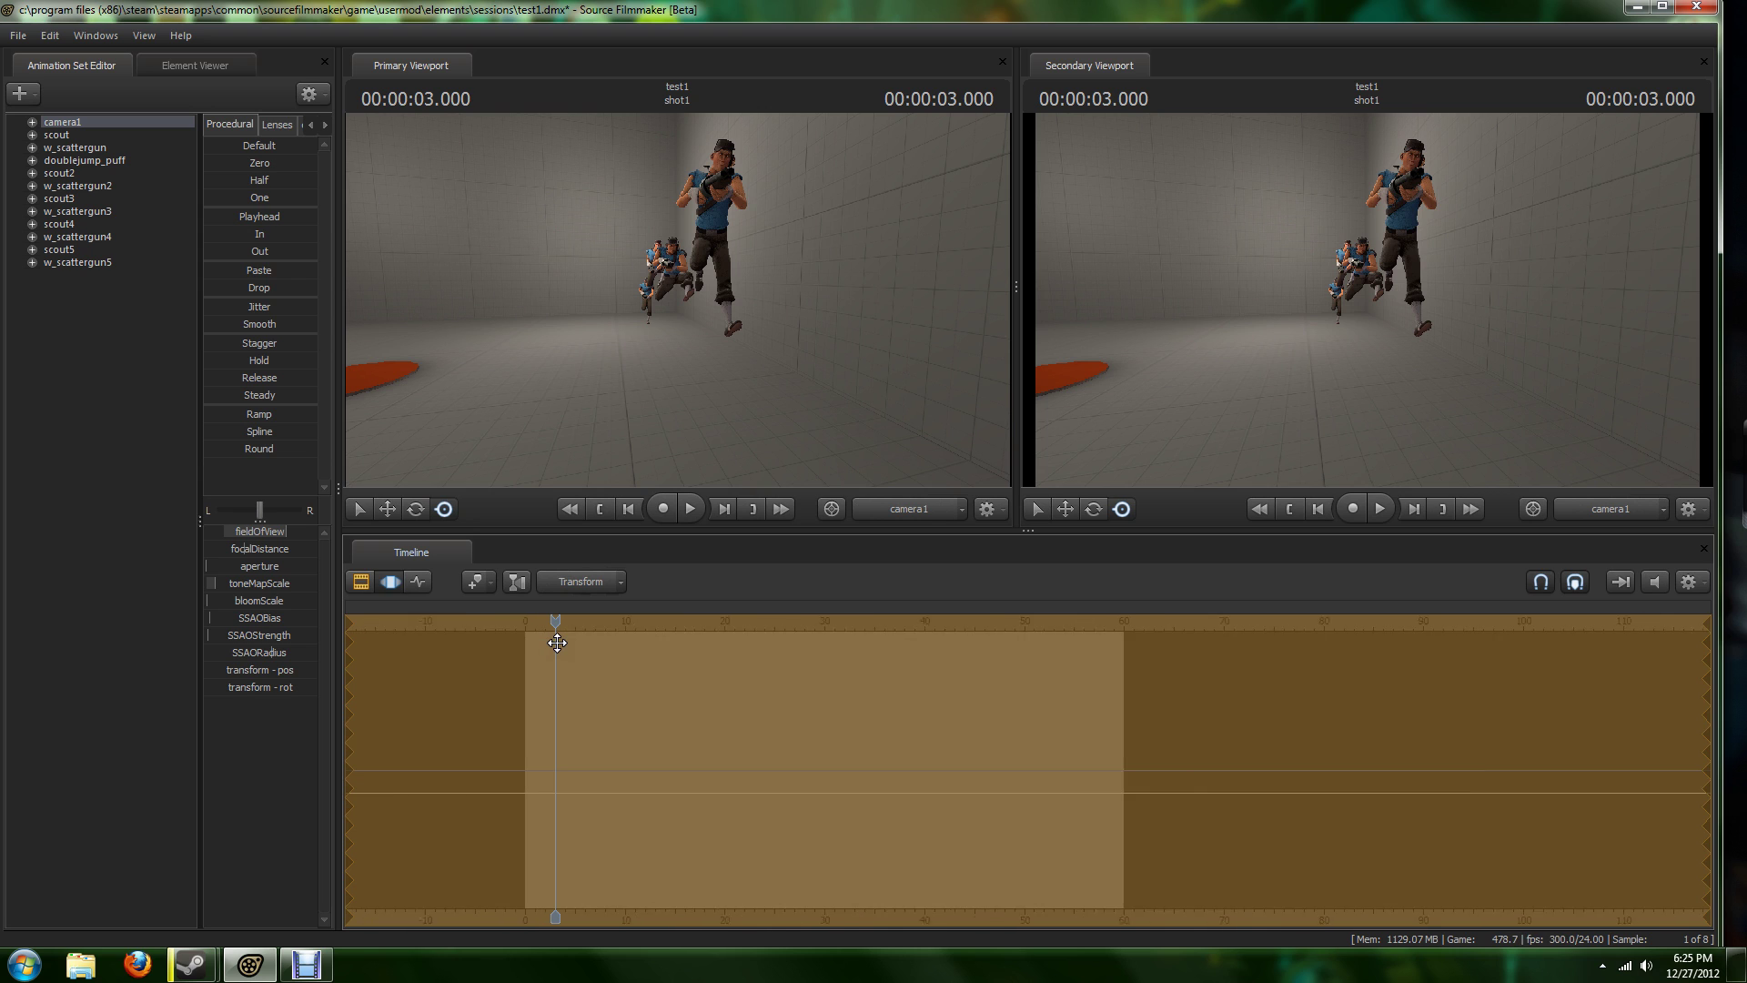
middle_drag(532, 642, 558, 642)
Set shot1's clip time scale to .25 via Edit Clip > Set Time Scale.
click(409, 579)
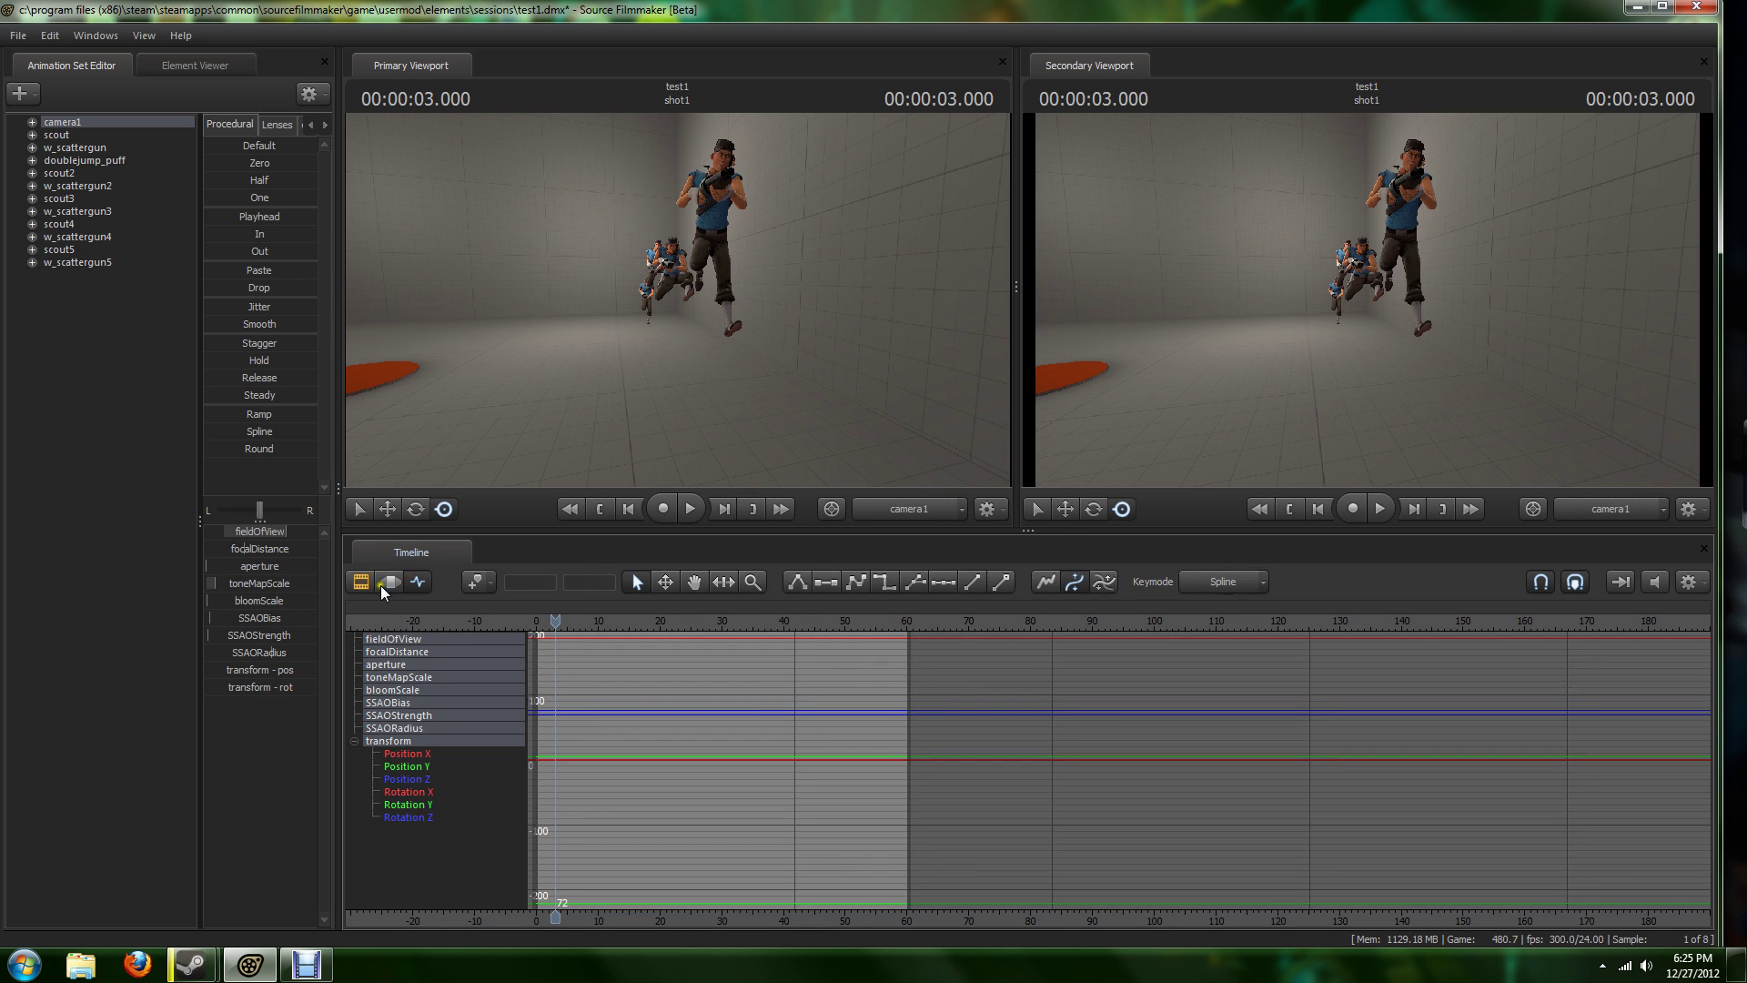
click(360, 586)
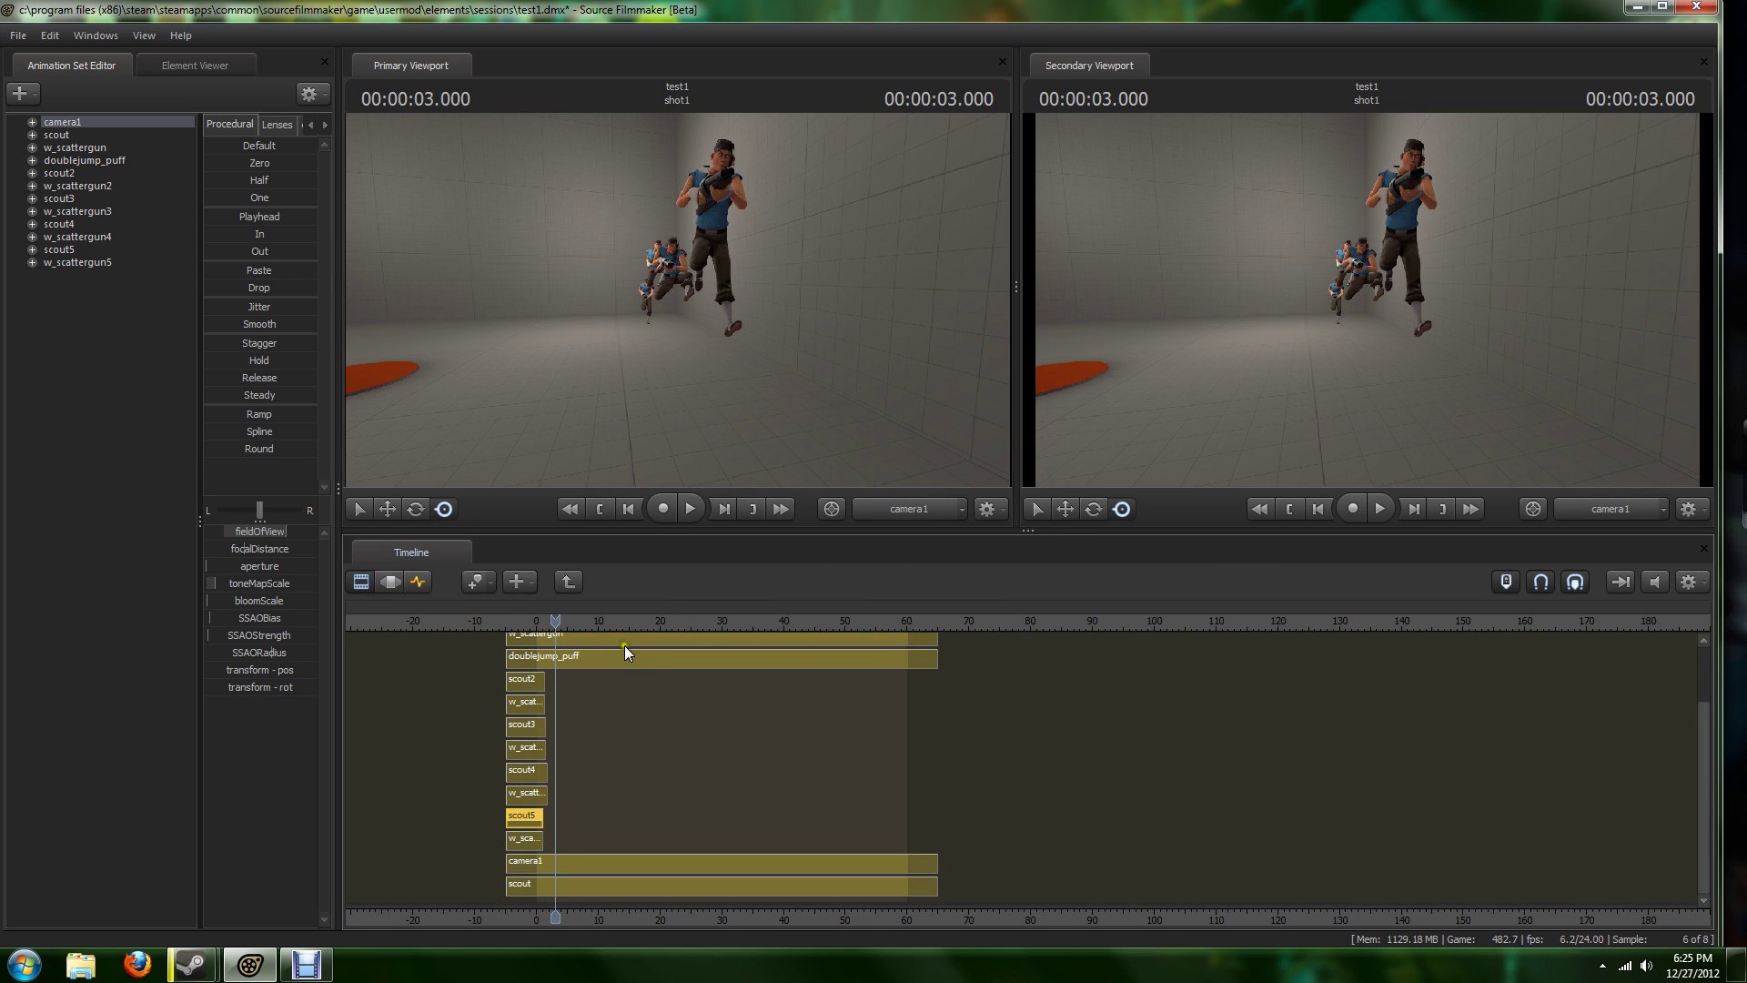
click(572, 582)
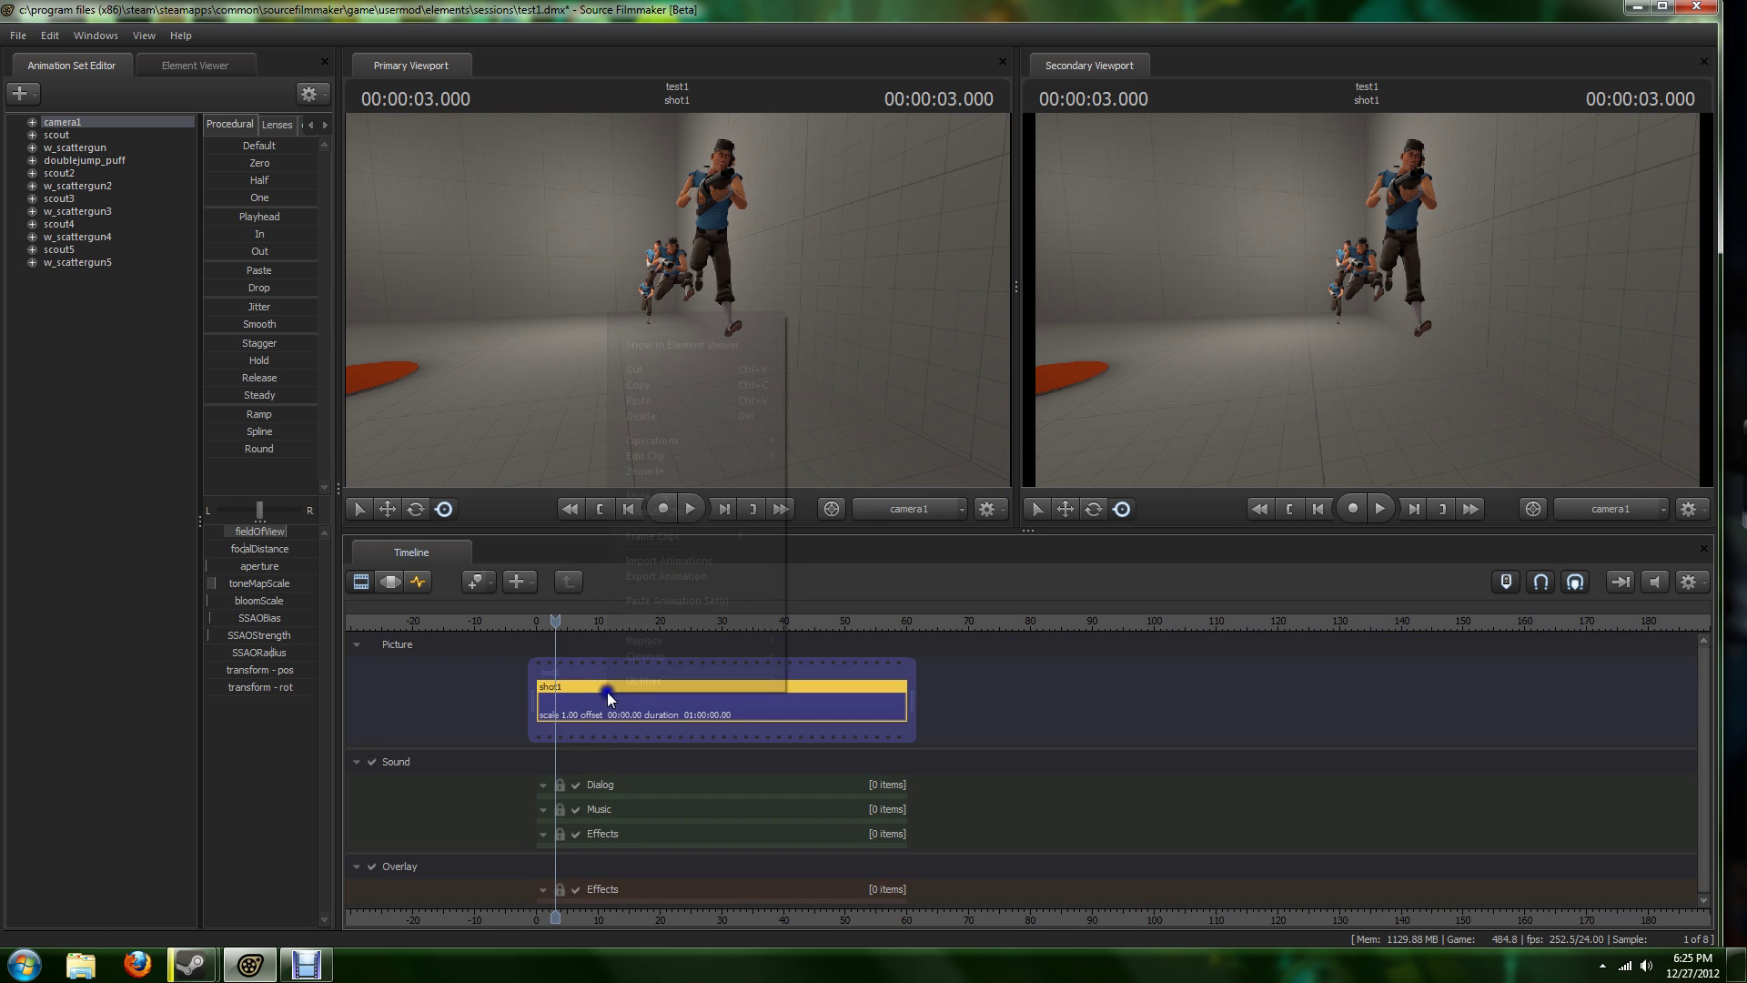
right_click(607, 691)
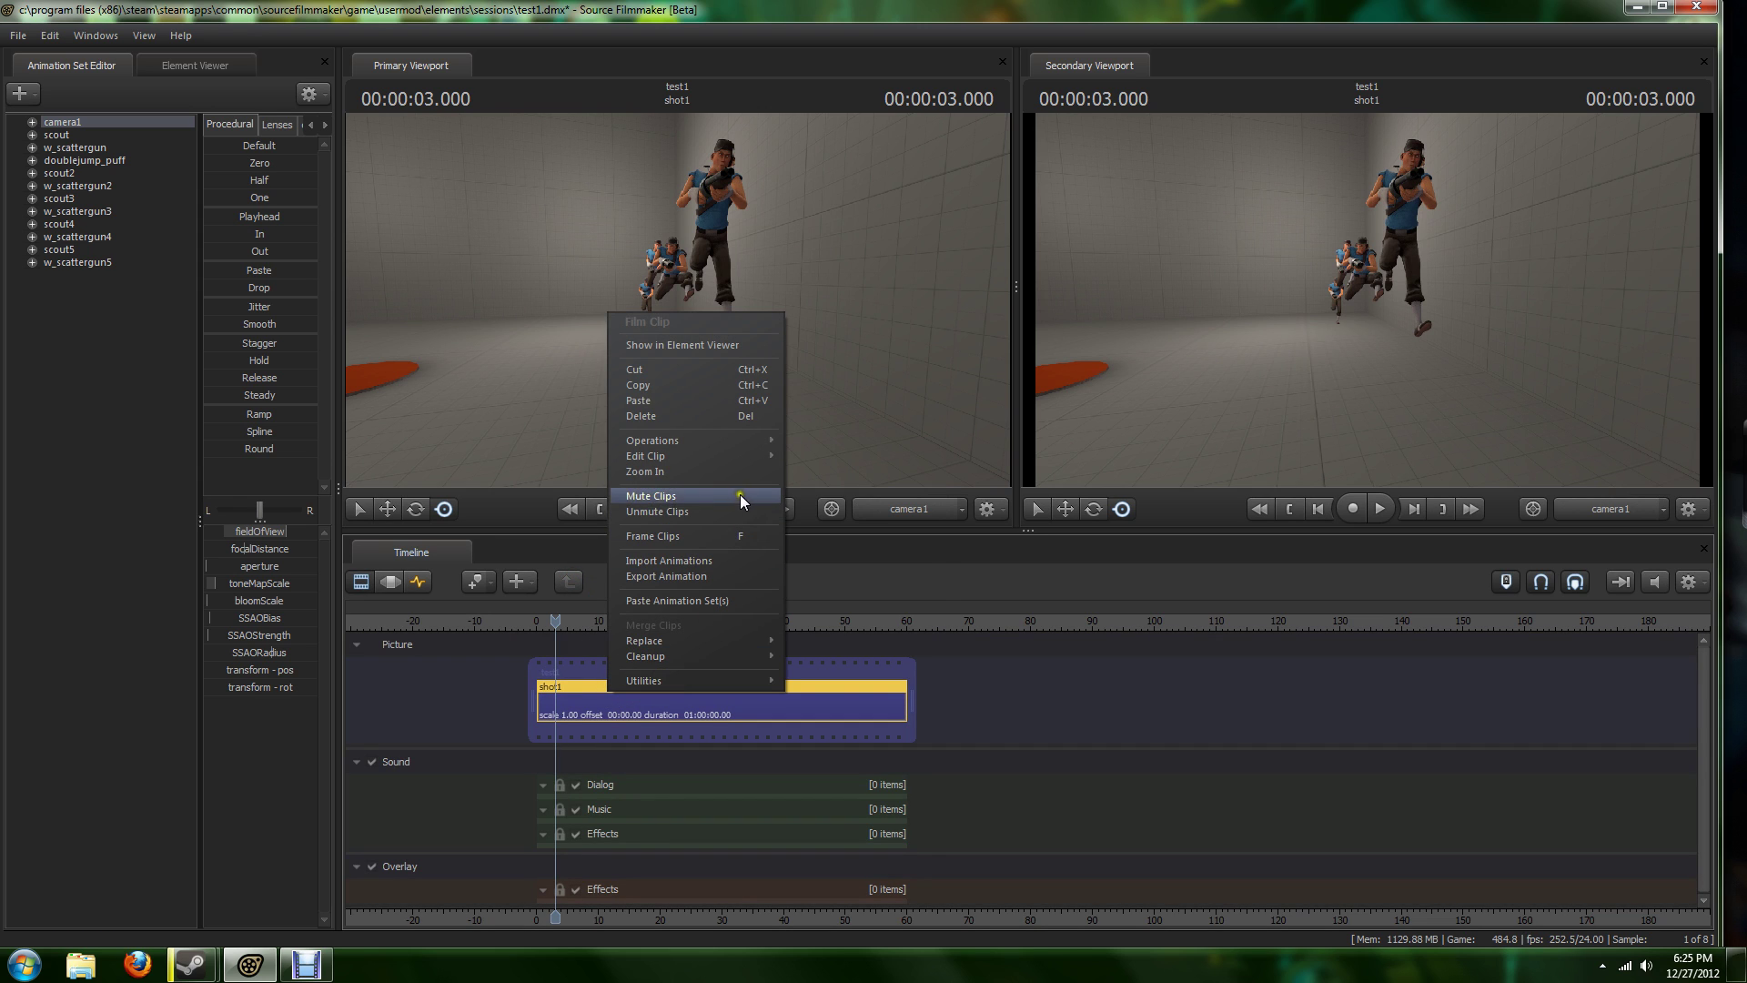
mouse_move(646, 455)
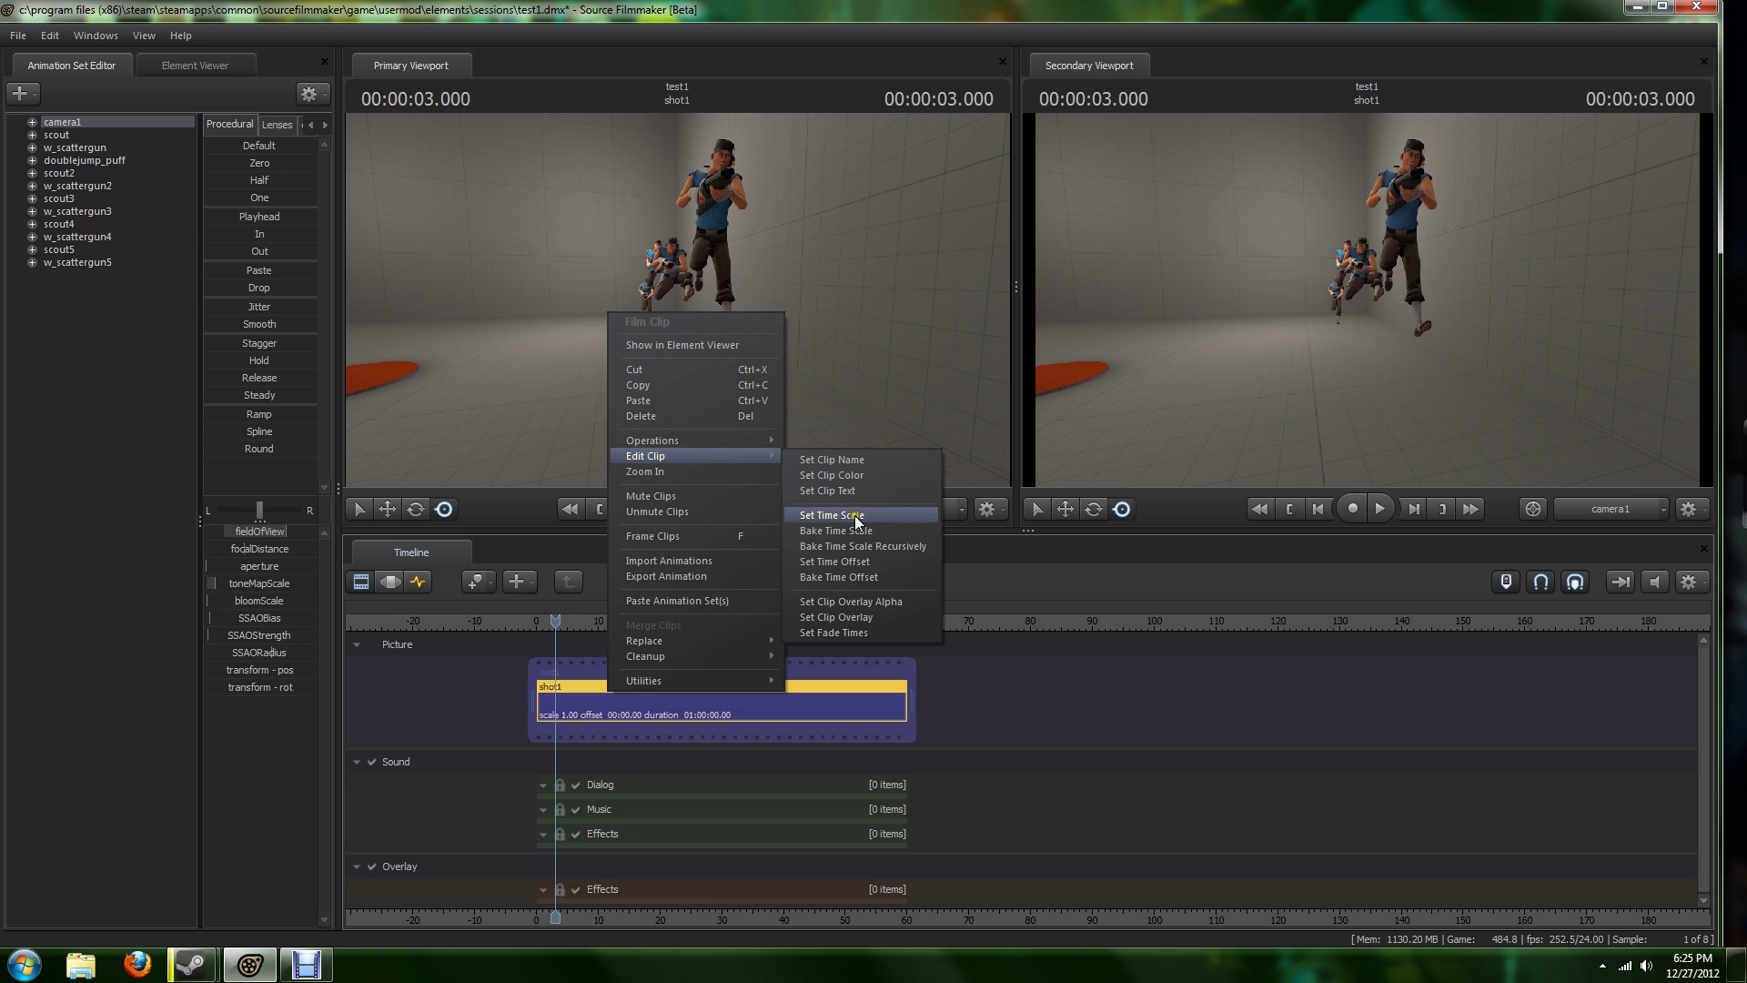
click(855, 515)
drag(928, 407, 812, 428)
text(.25)
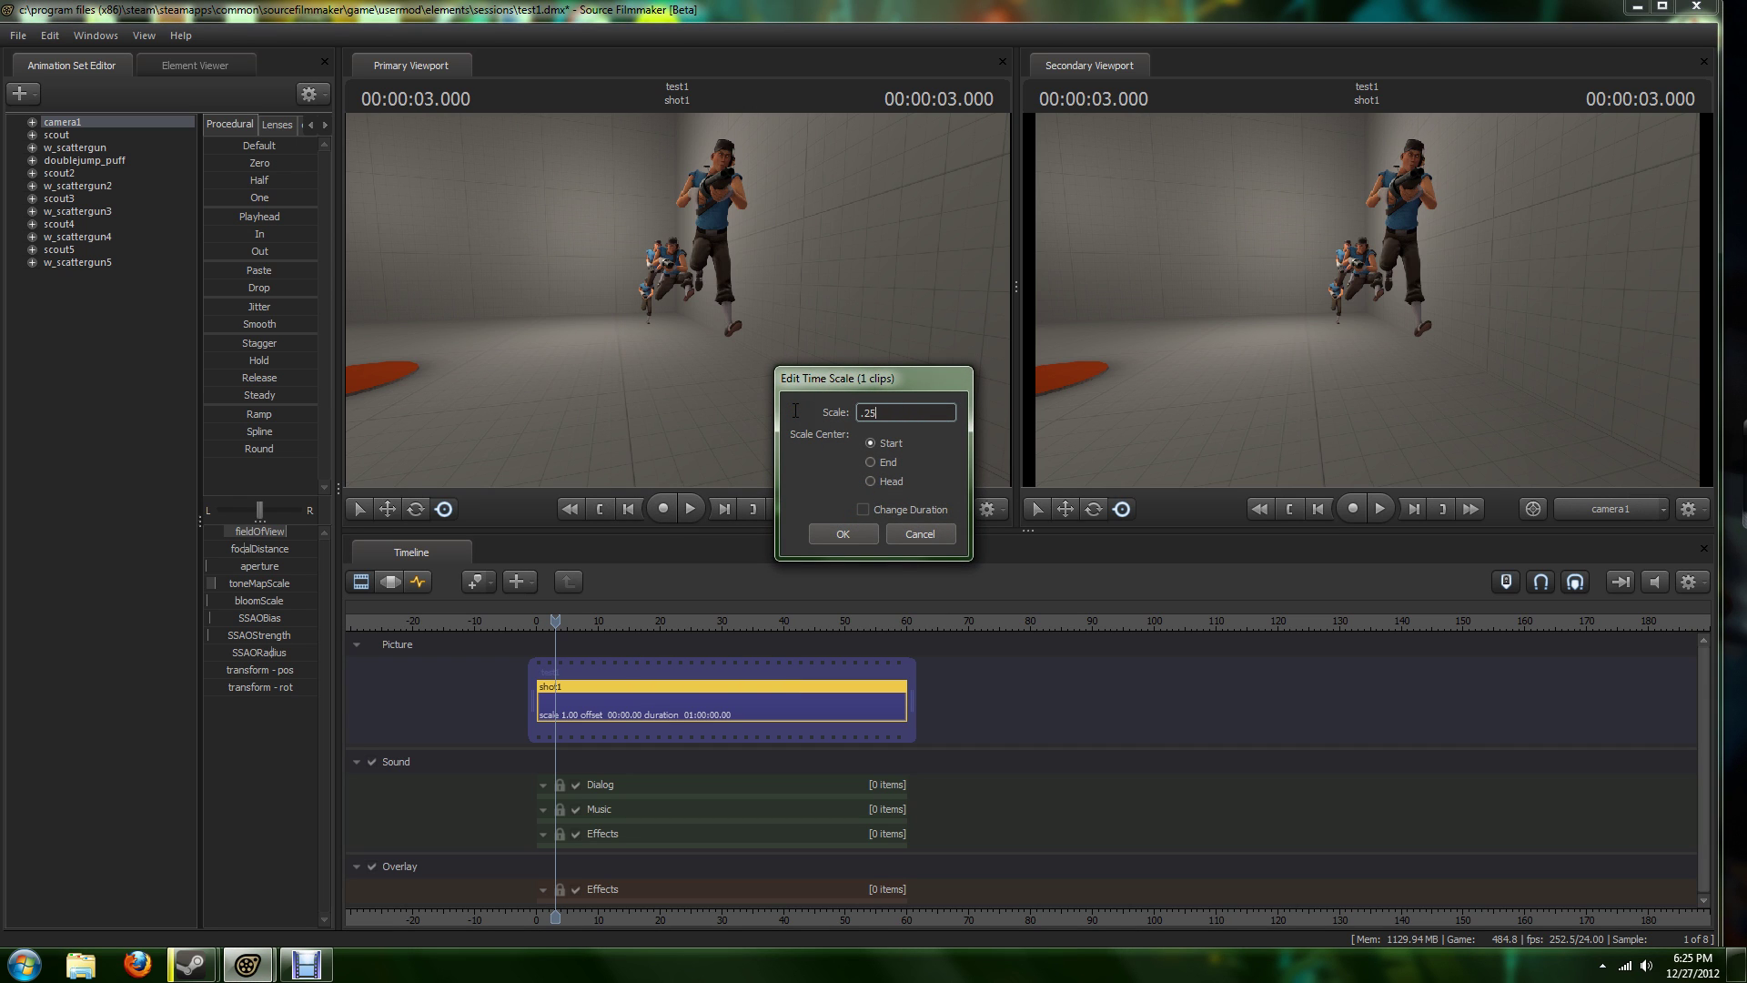
key(Return)
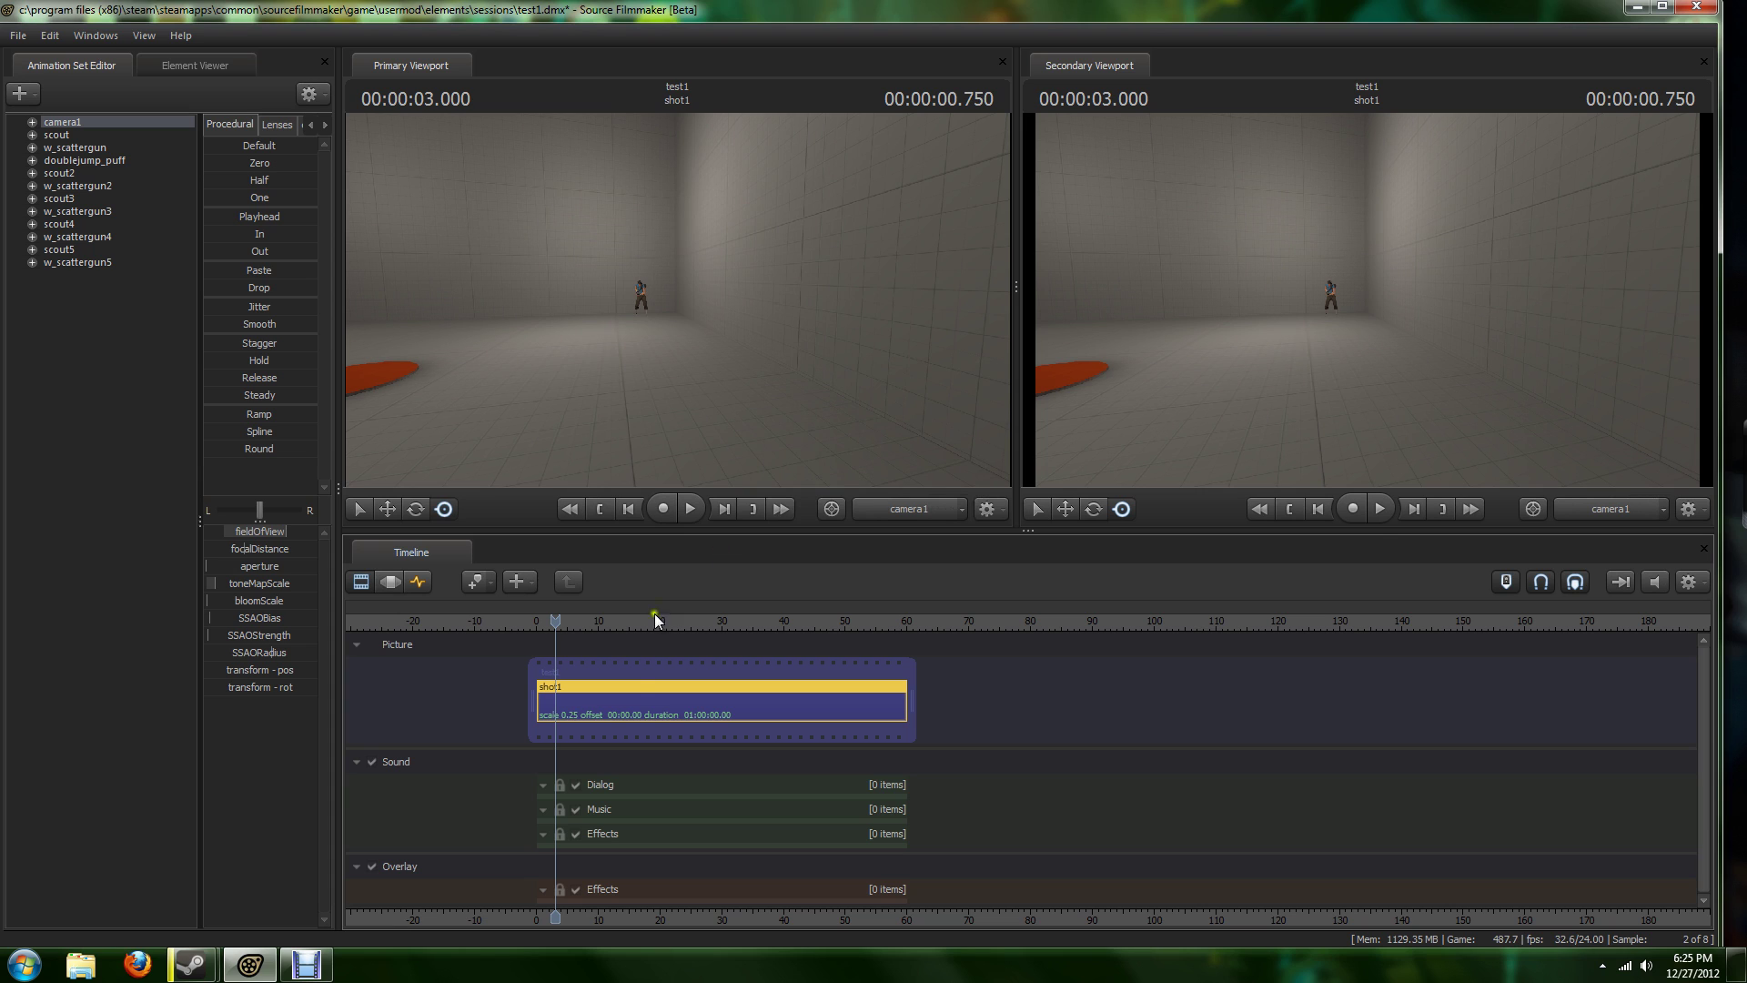
scroll(657, 669, up, 2)
scroll(643, 673, up, 2)
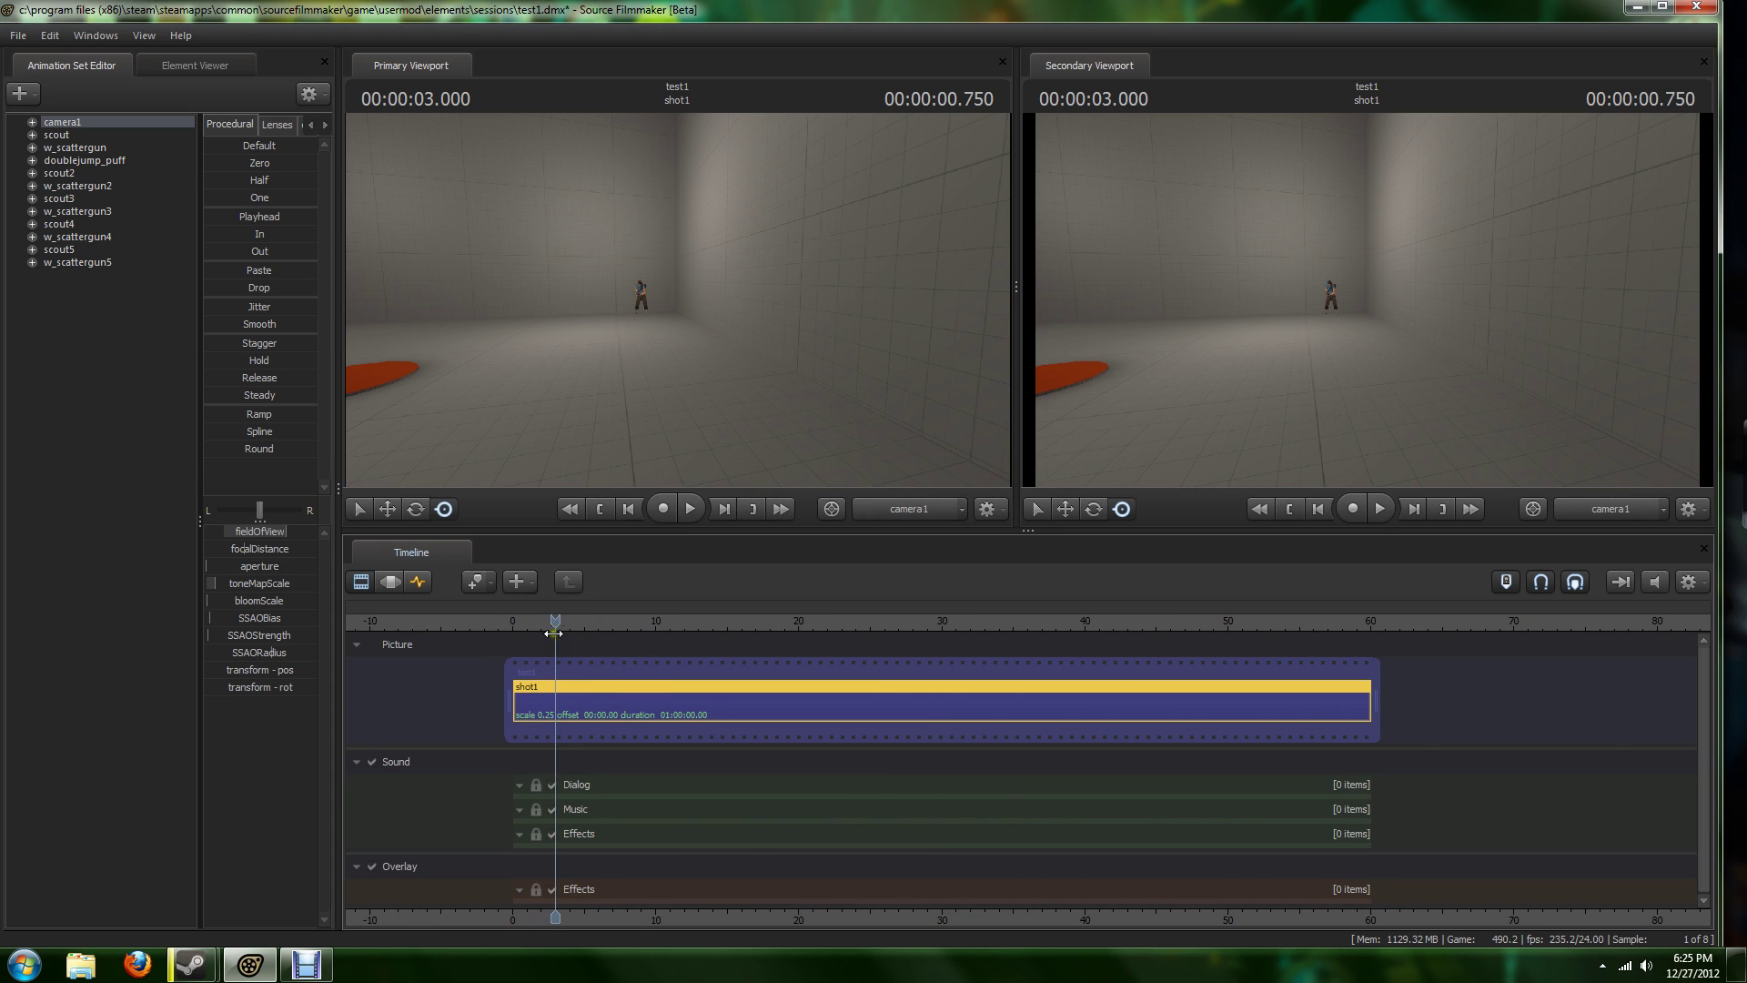
Scrub to about 10.3 seconds and select camera1 as the viewport's camera.
mouse_move(553, 633)
mouse_down()
mouse_move(513, 639)
mouse_move(659, 662)
mouse_up()
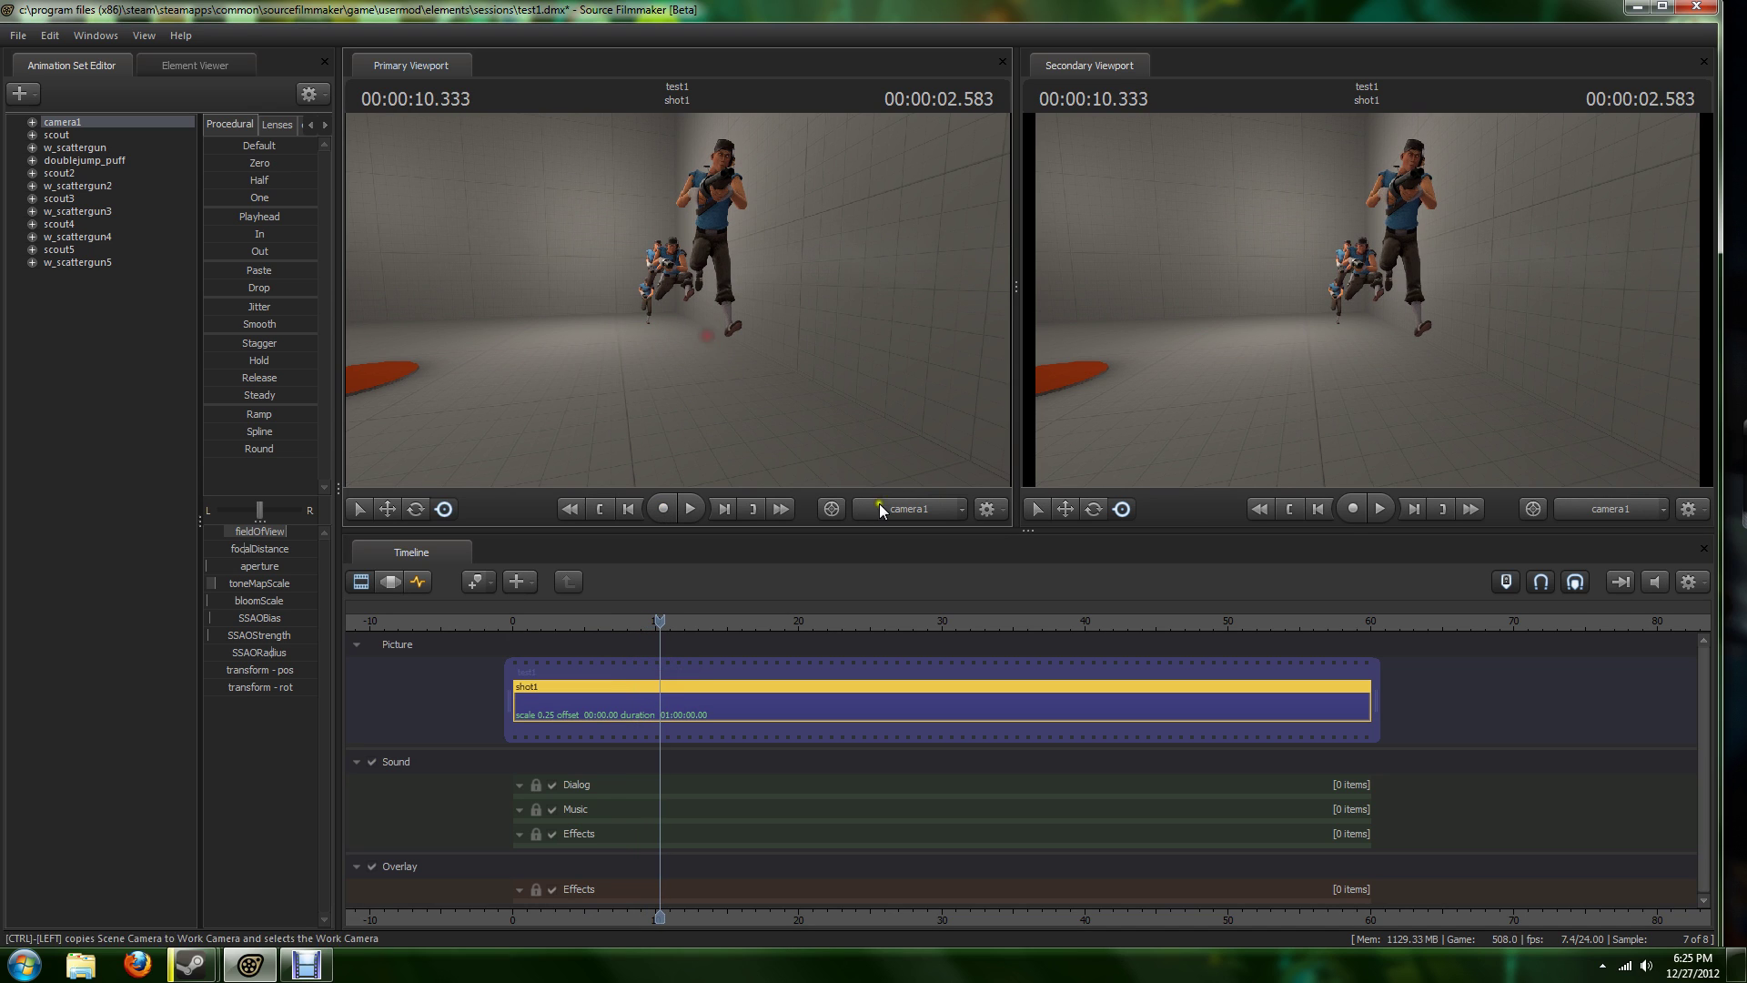
click(89, 124)
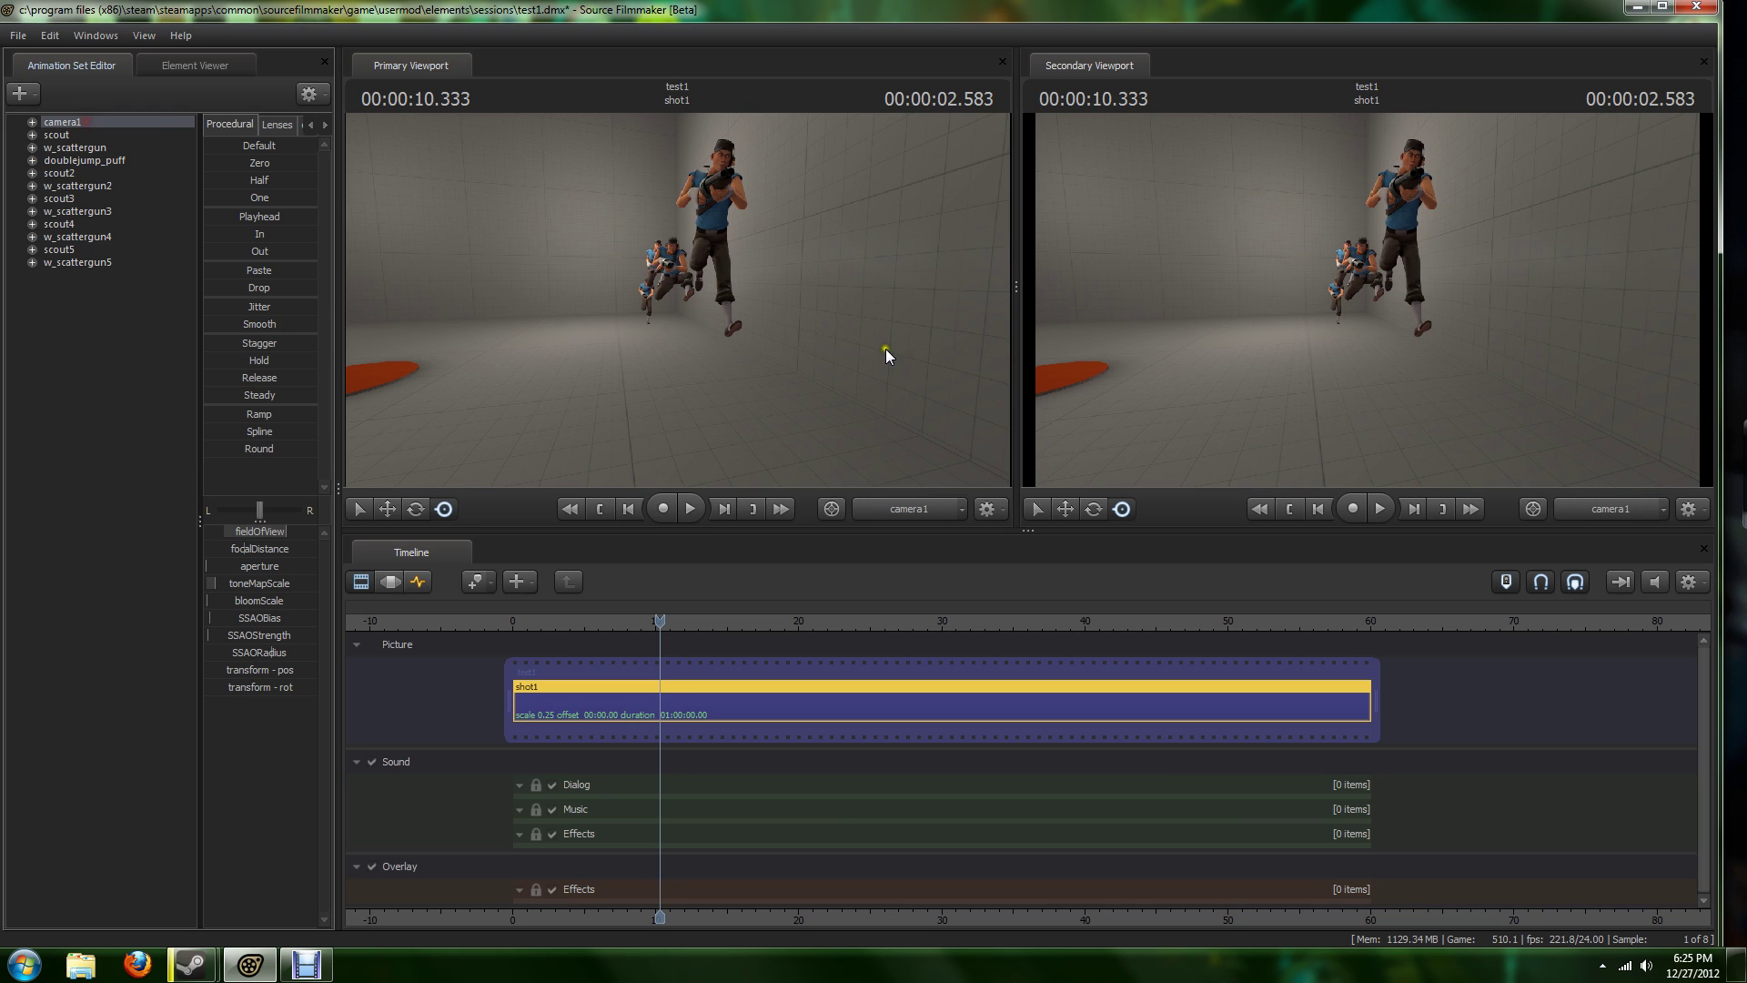
click(817, 302)
click(873, 515)
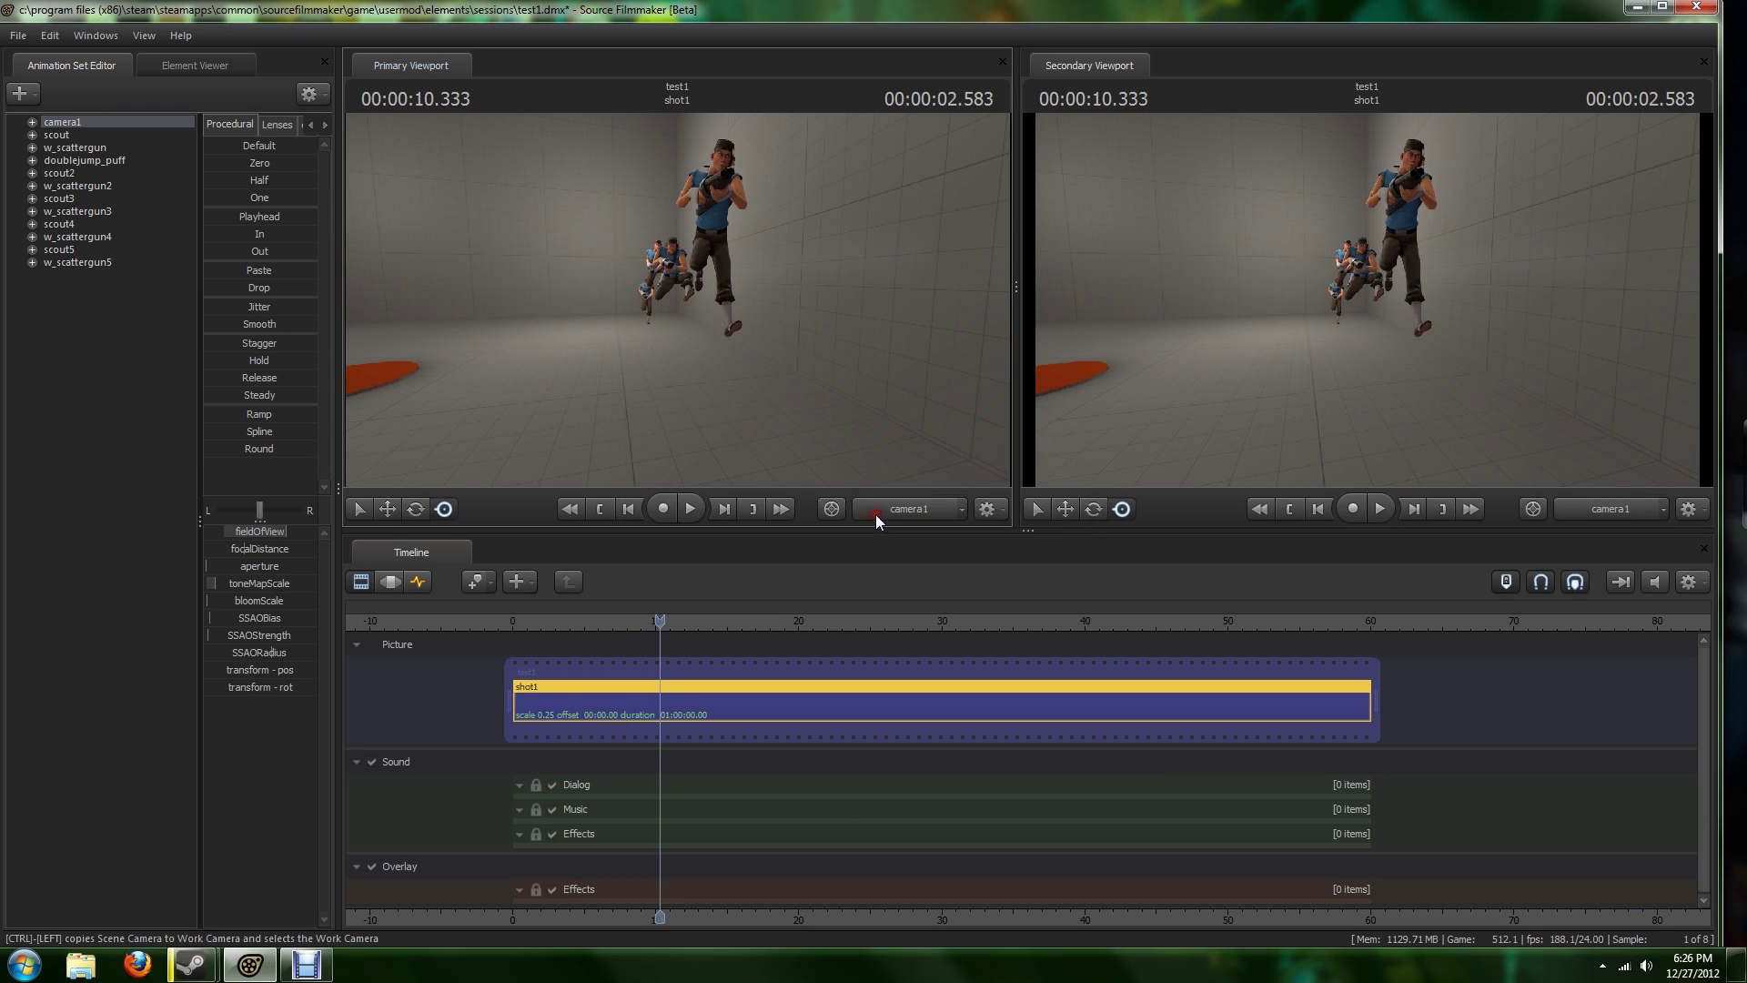
Reposition camera1 at 10.3 s with the leaping scout in front of the frozen copies.
click(391, 582)
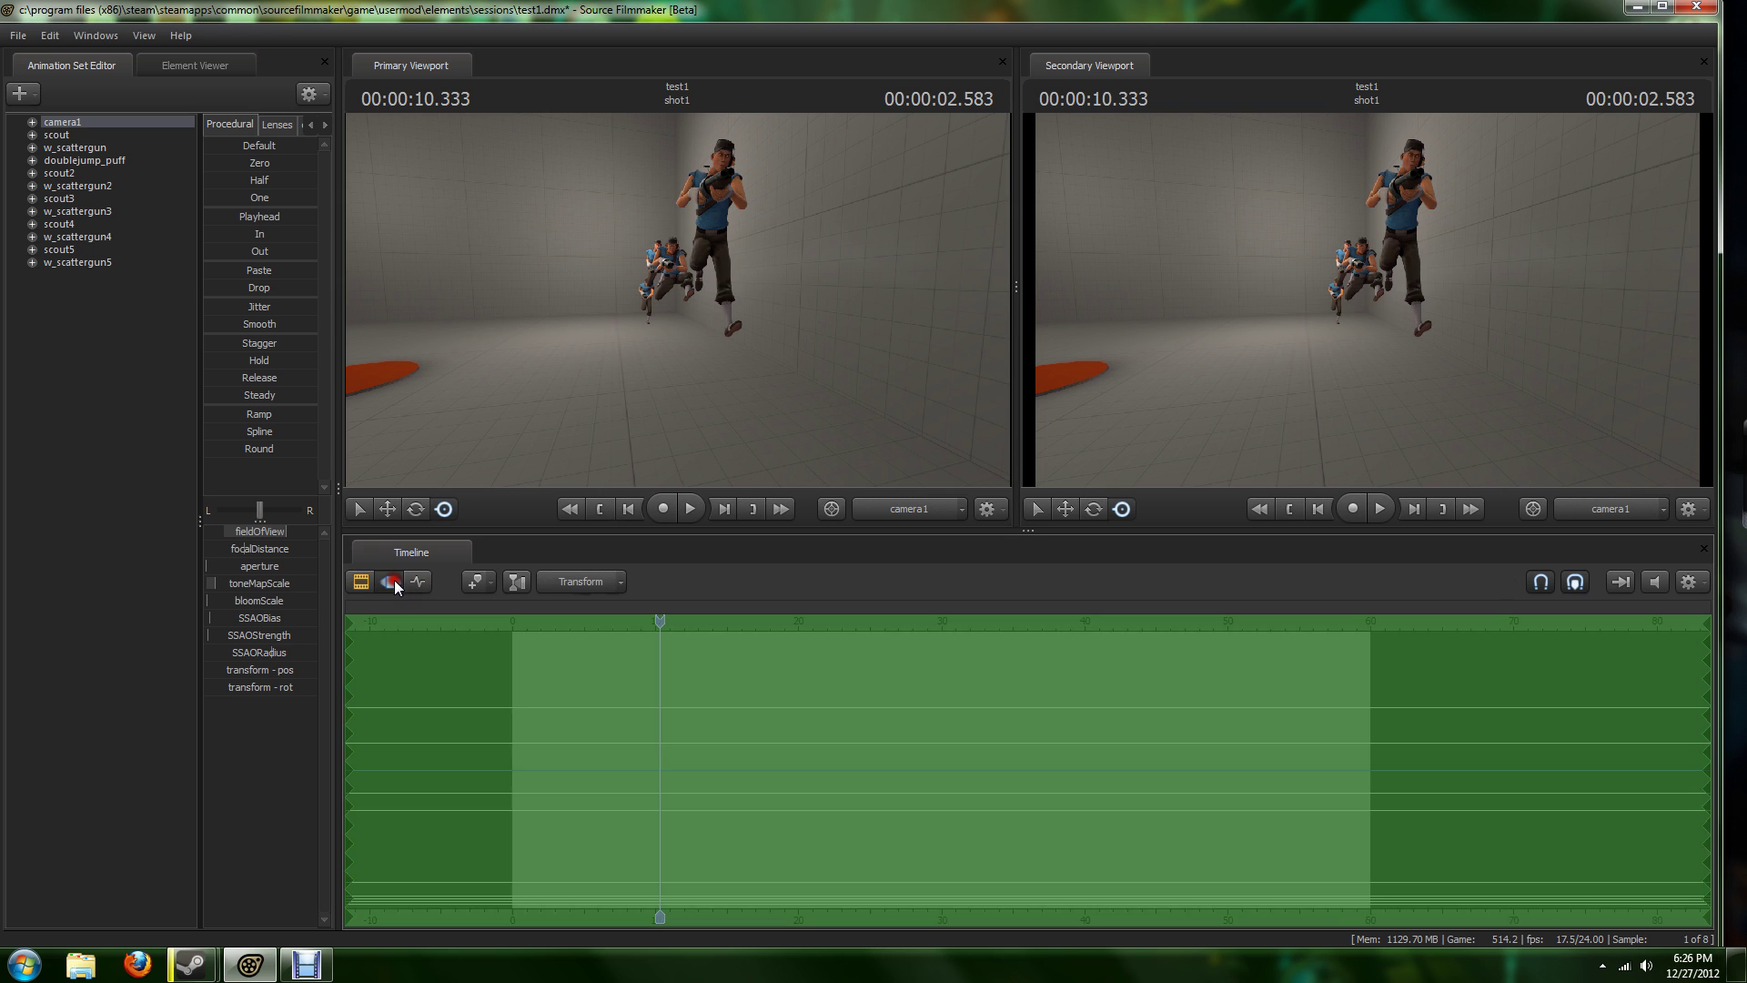
drag(819, 378, 677, 300)
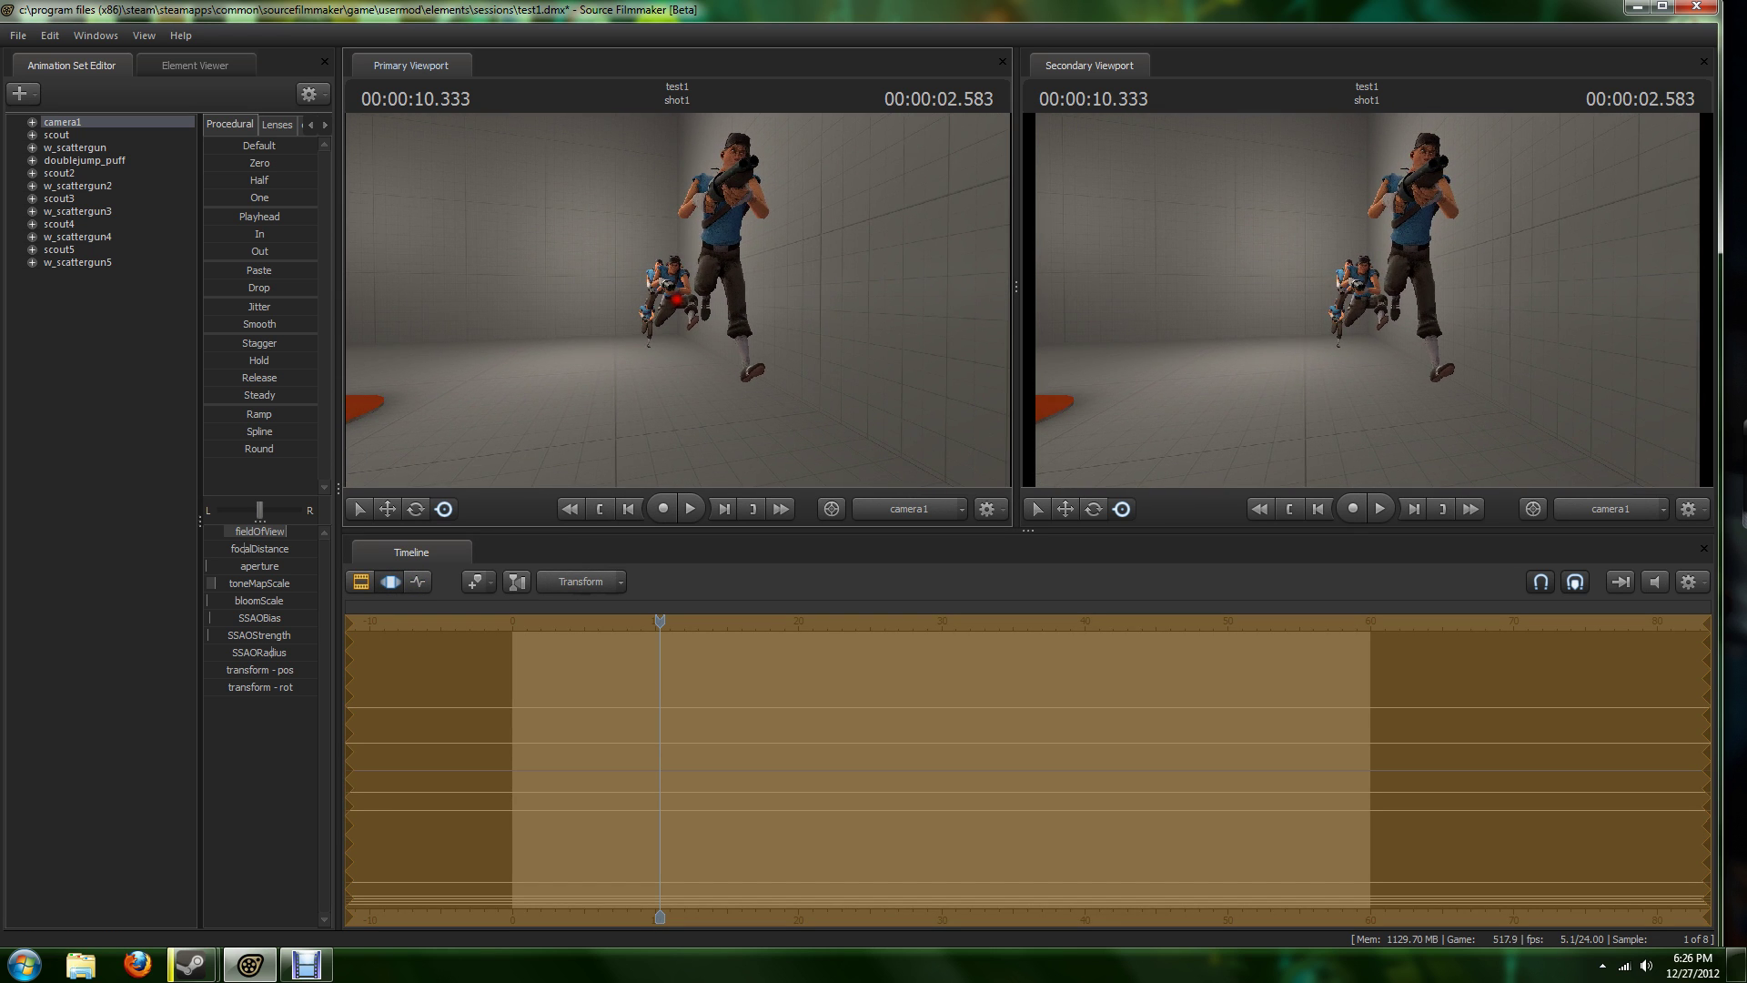
drag(677, 300, 677, 299)
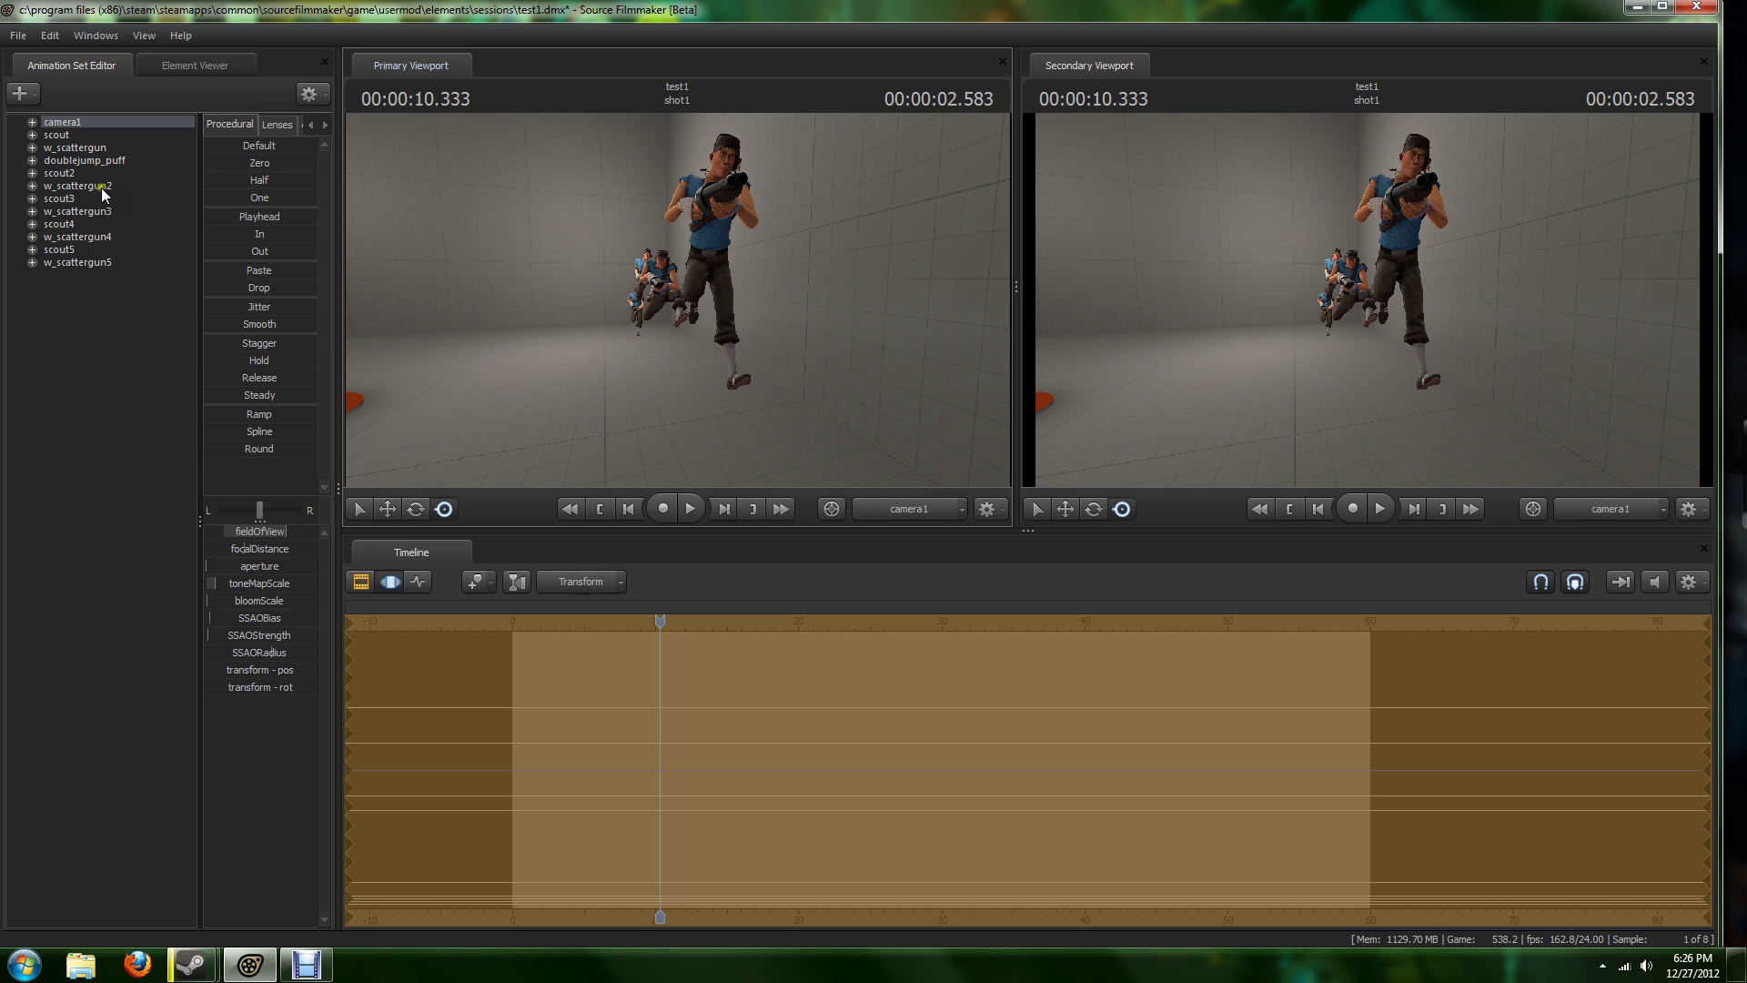
Check scout2's Rig submenu without changes, then scrub the playhead back to 8.5 seconds.
click(69, 172)
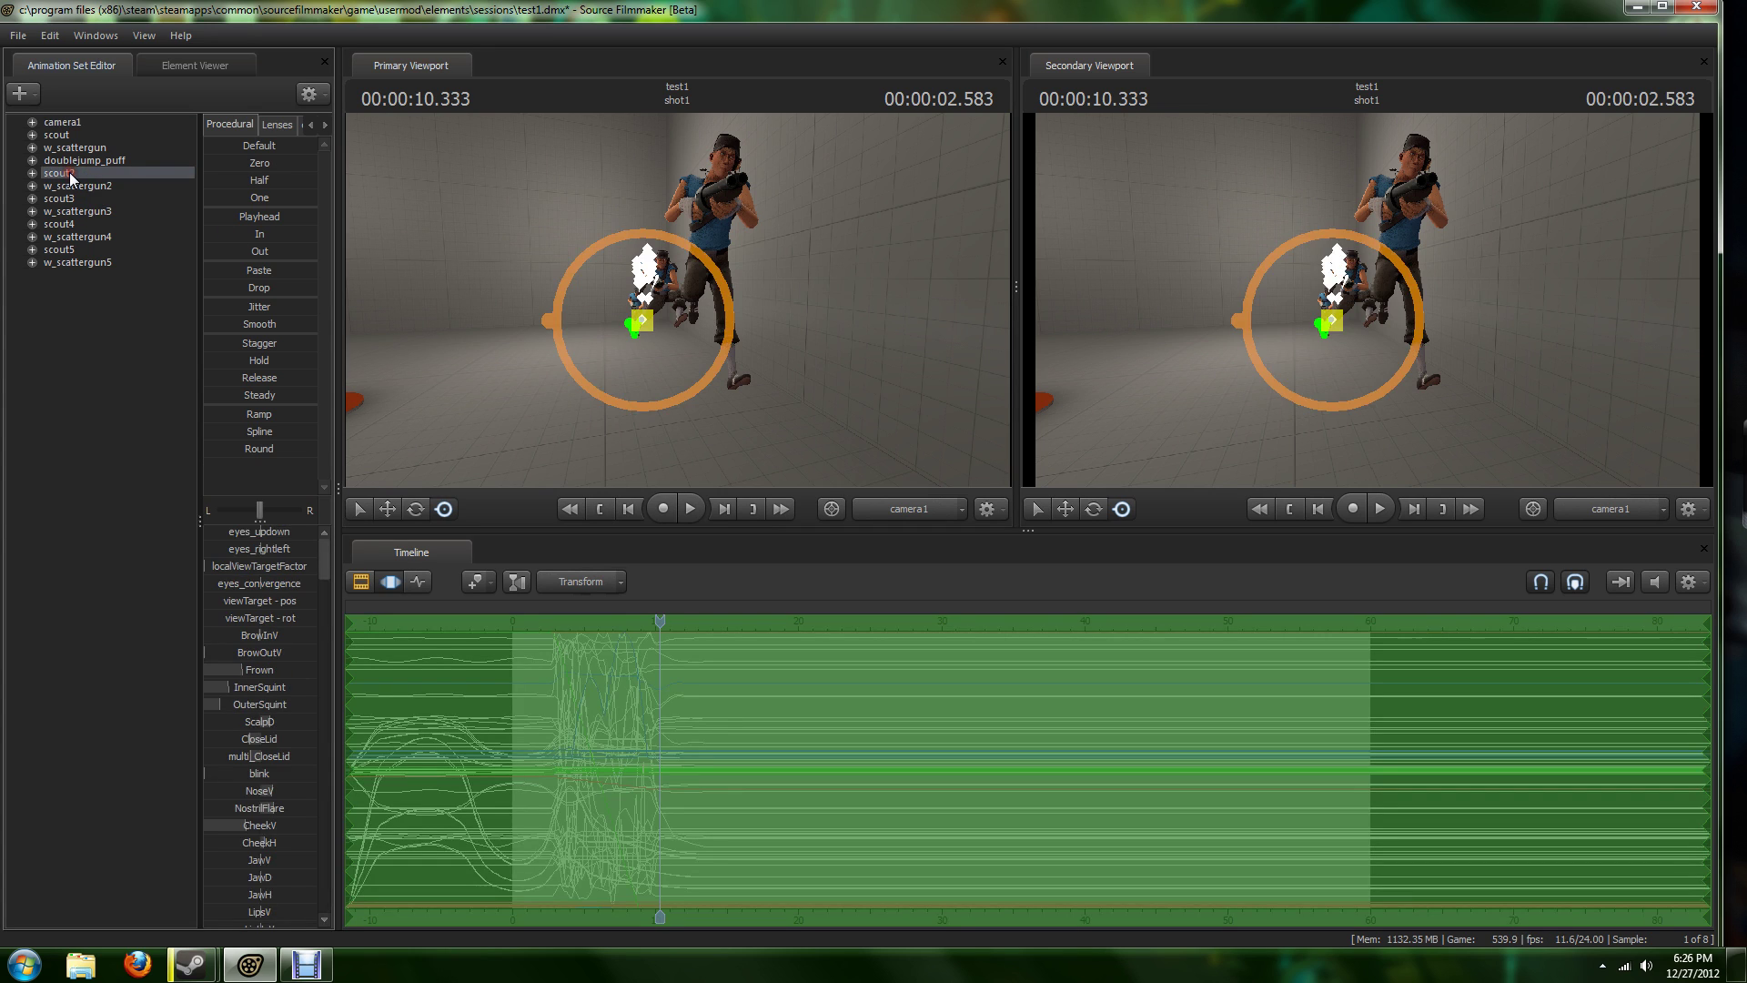
right_click(69, 172)
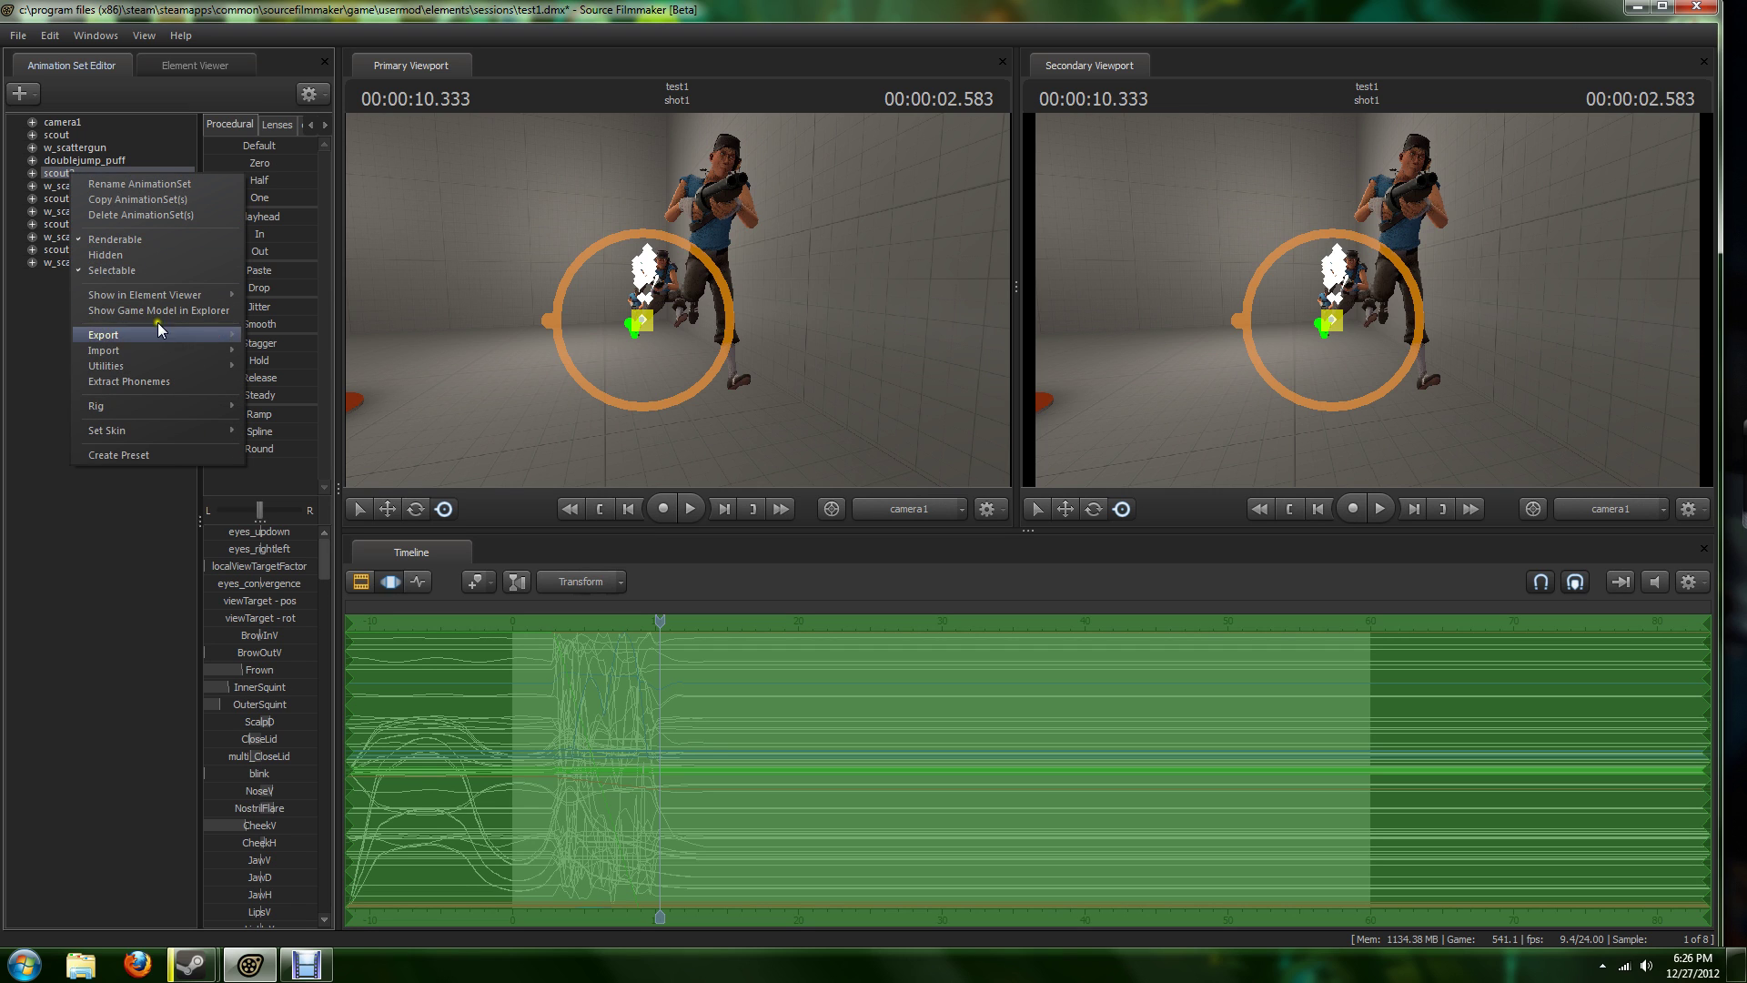
mouse_move(150, 406)
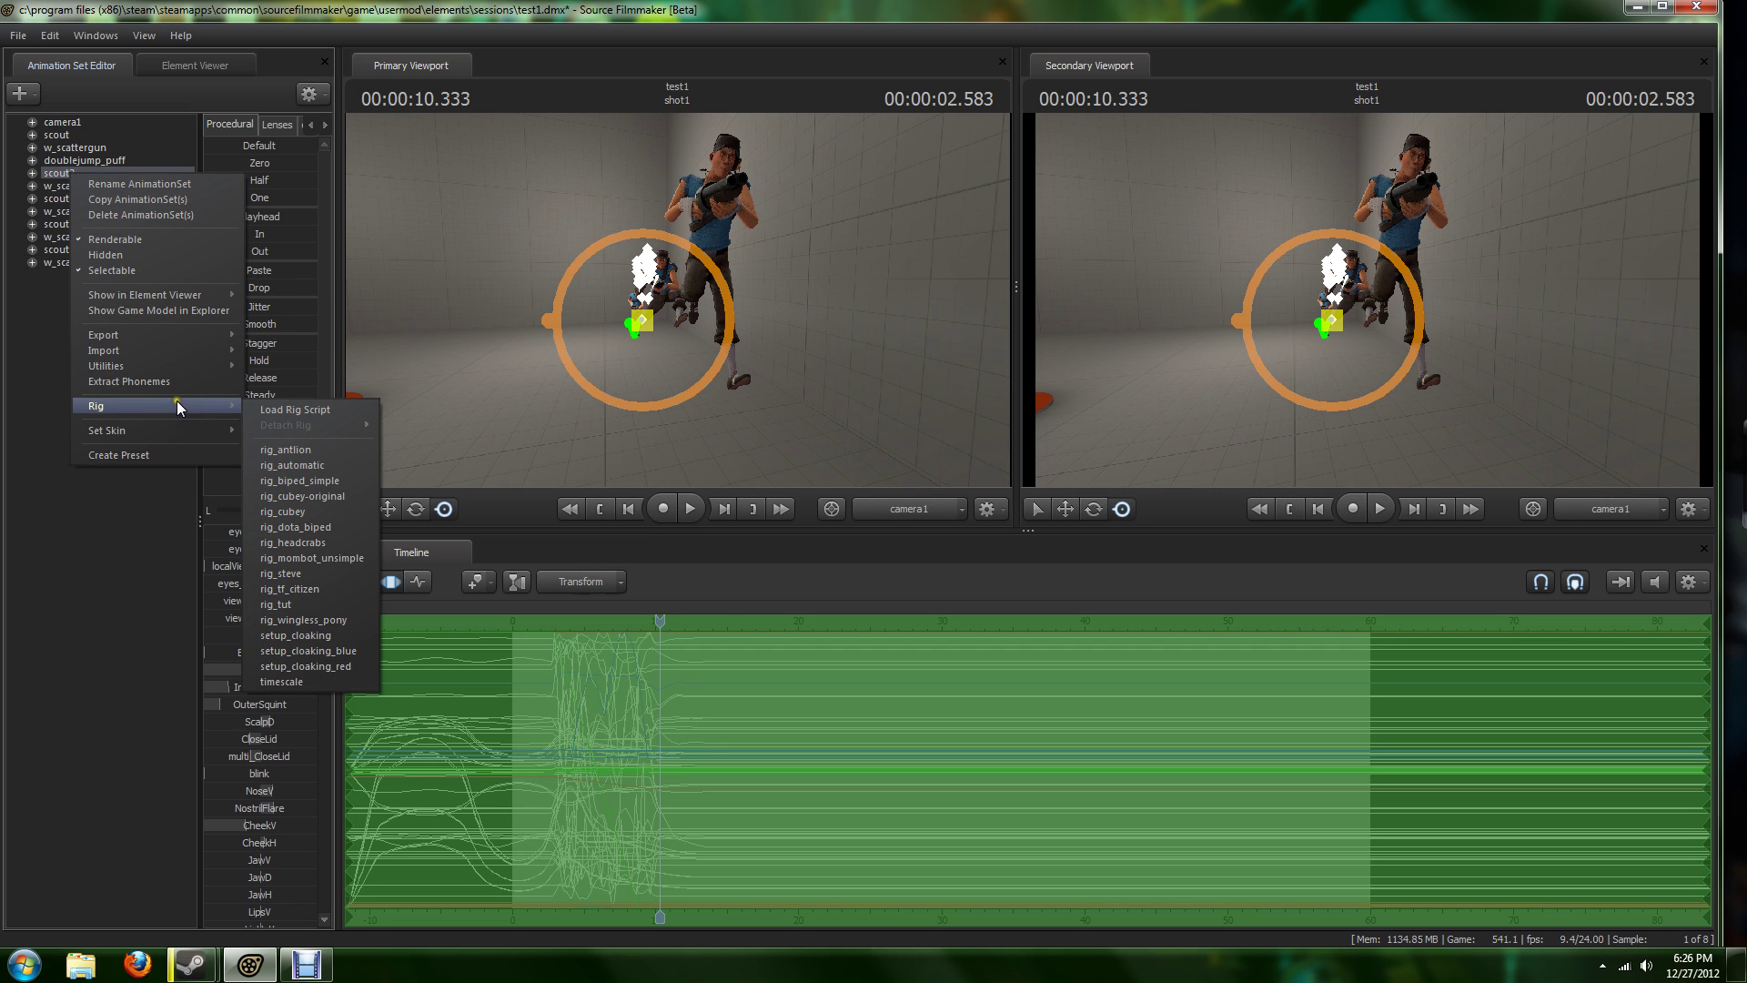
click(828, 402)
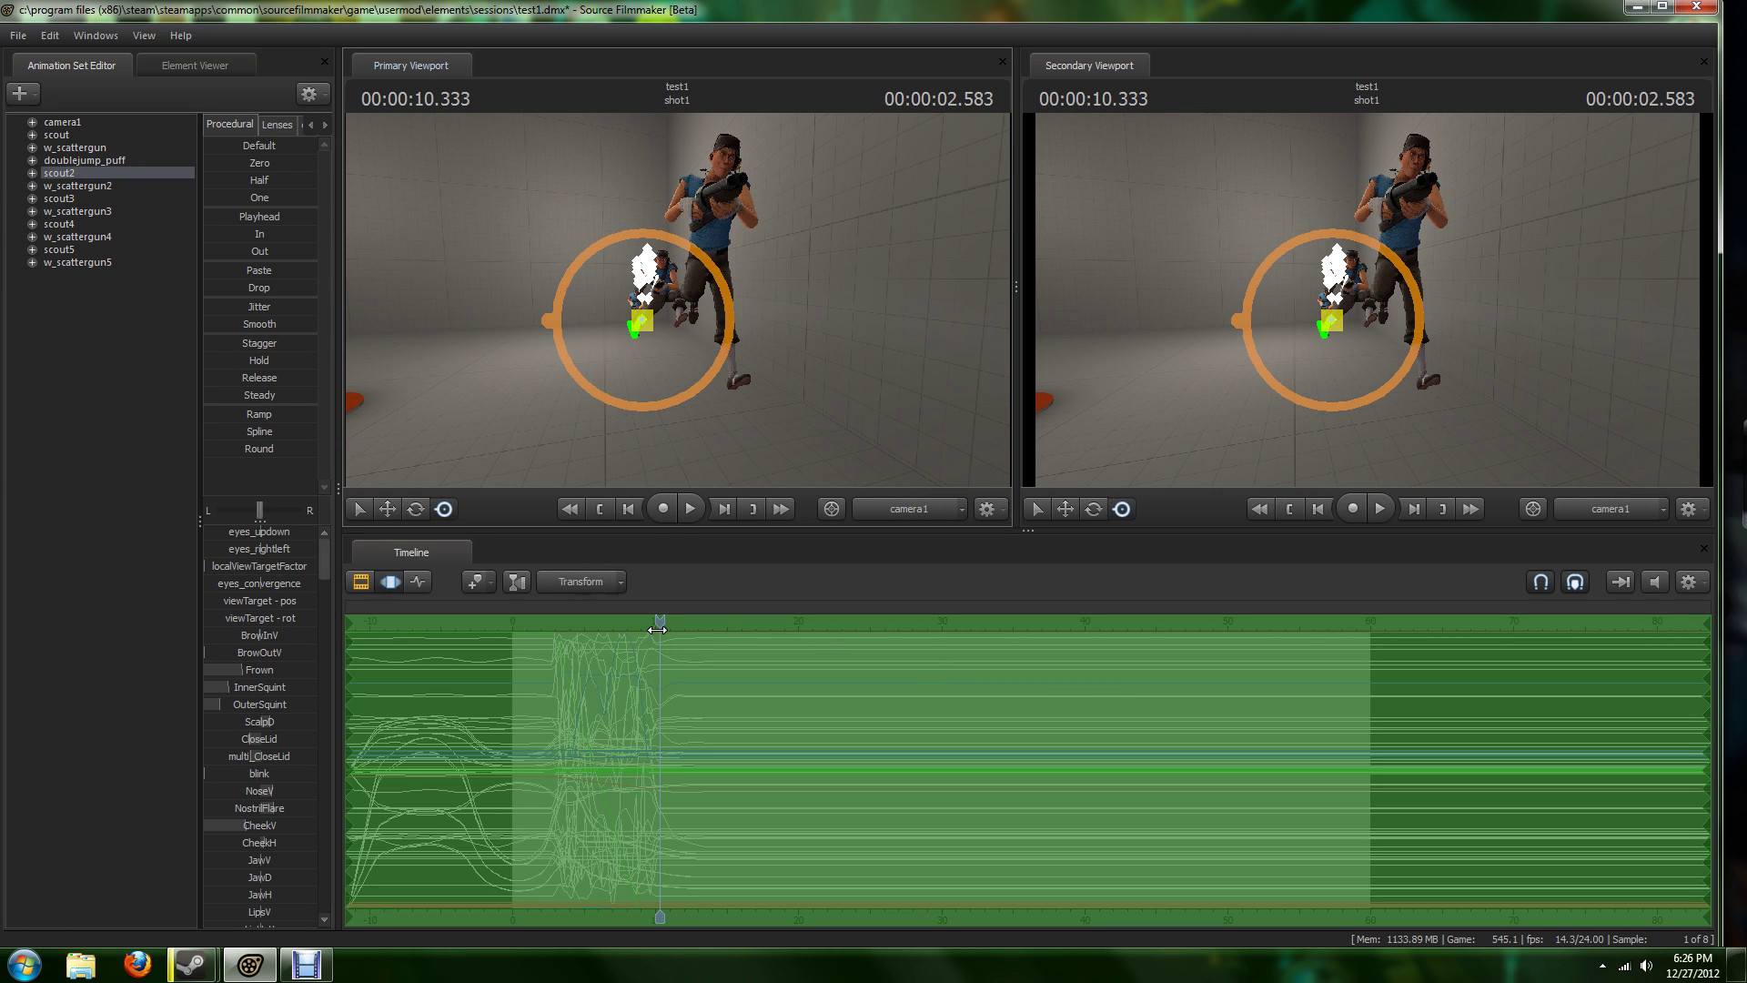
mouse_move(658, 629)
mouse_down()
mouse_move(537, 669)
mouse_move(633, 692)
mouse_up()
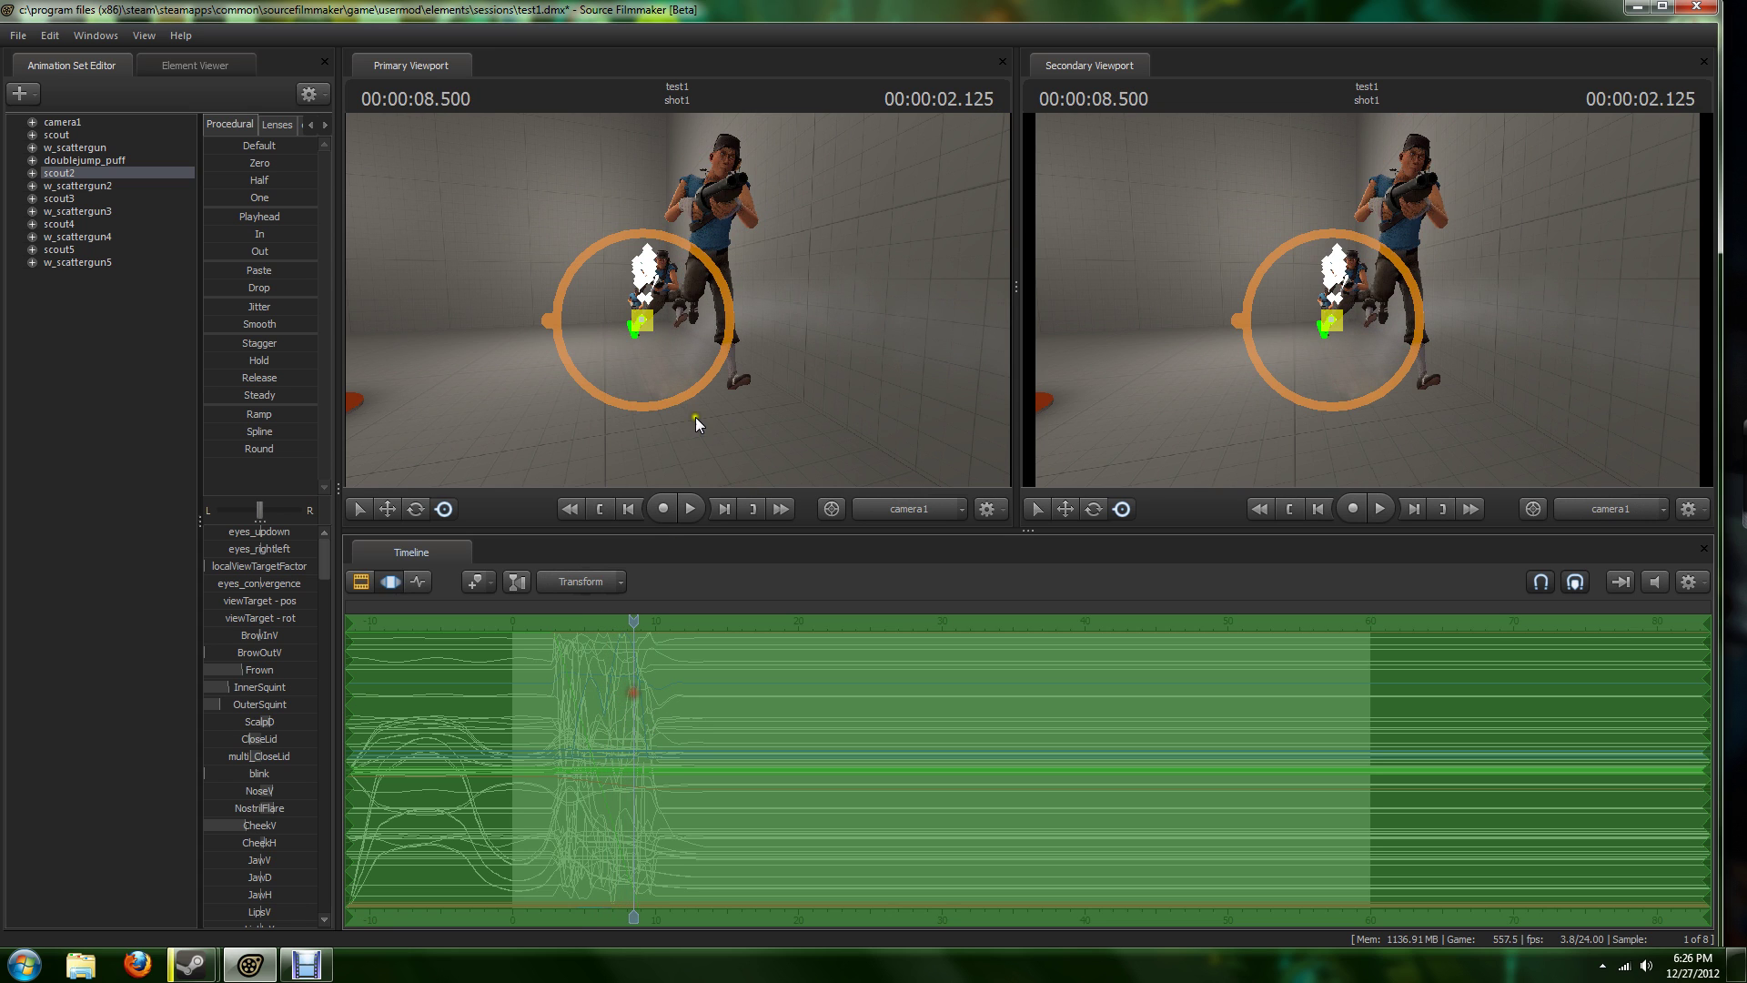
click(62, 314)
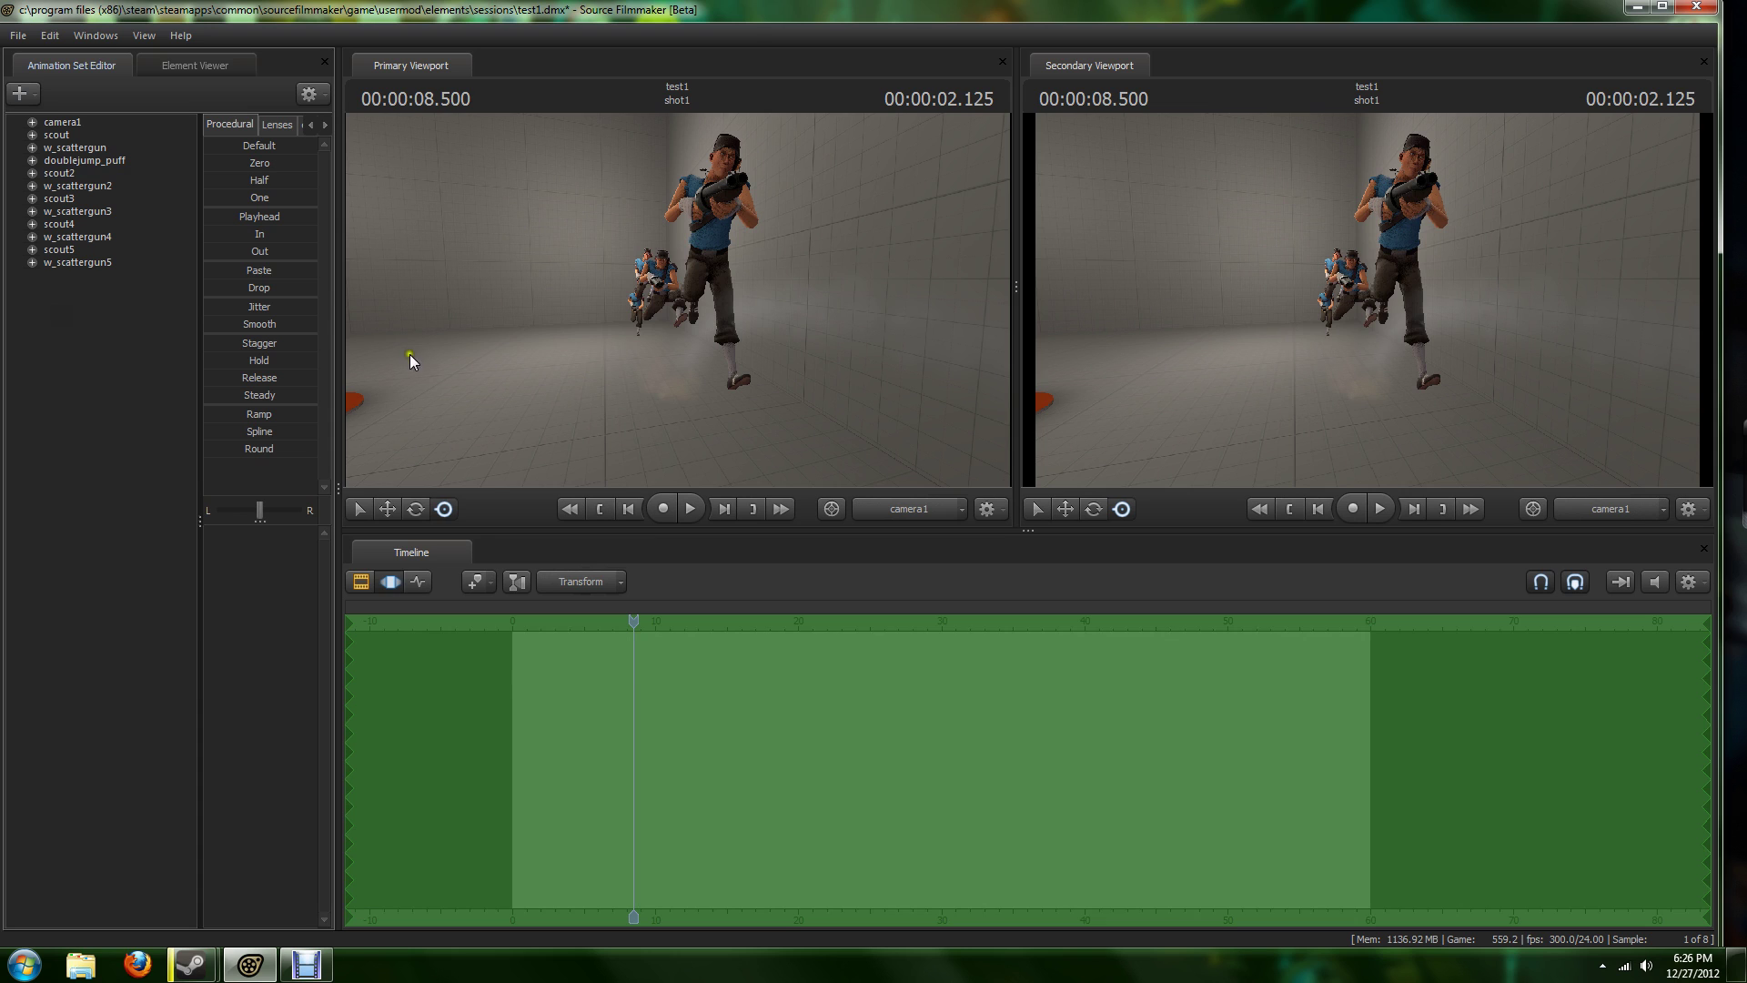
Switch to the default single-viewport layout and scrub back to 7.96 seconds.
click(94, 38)
mouse_move(103, 326)
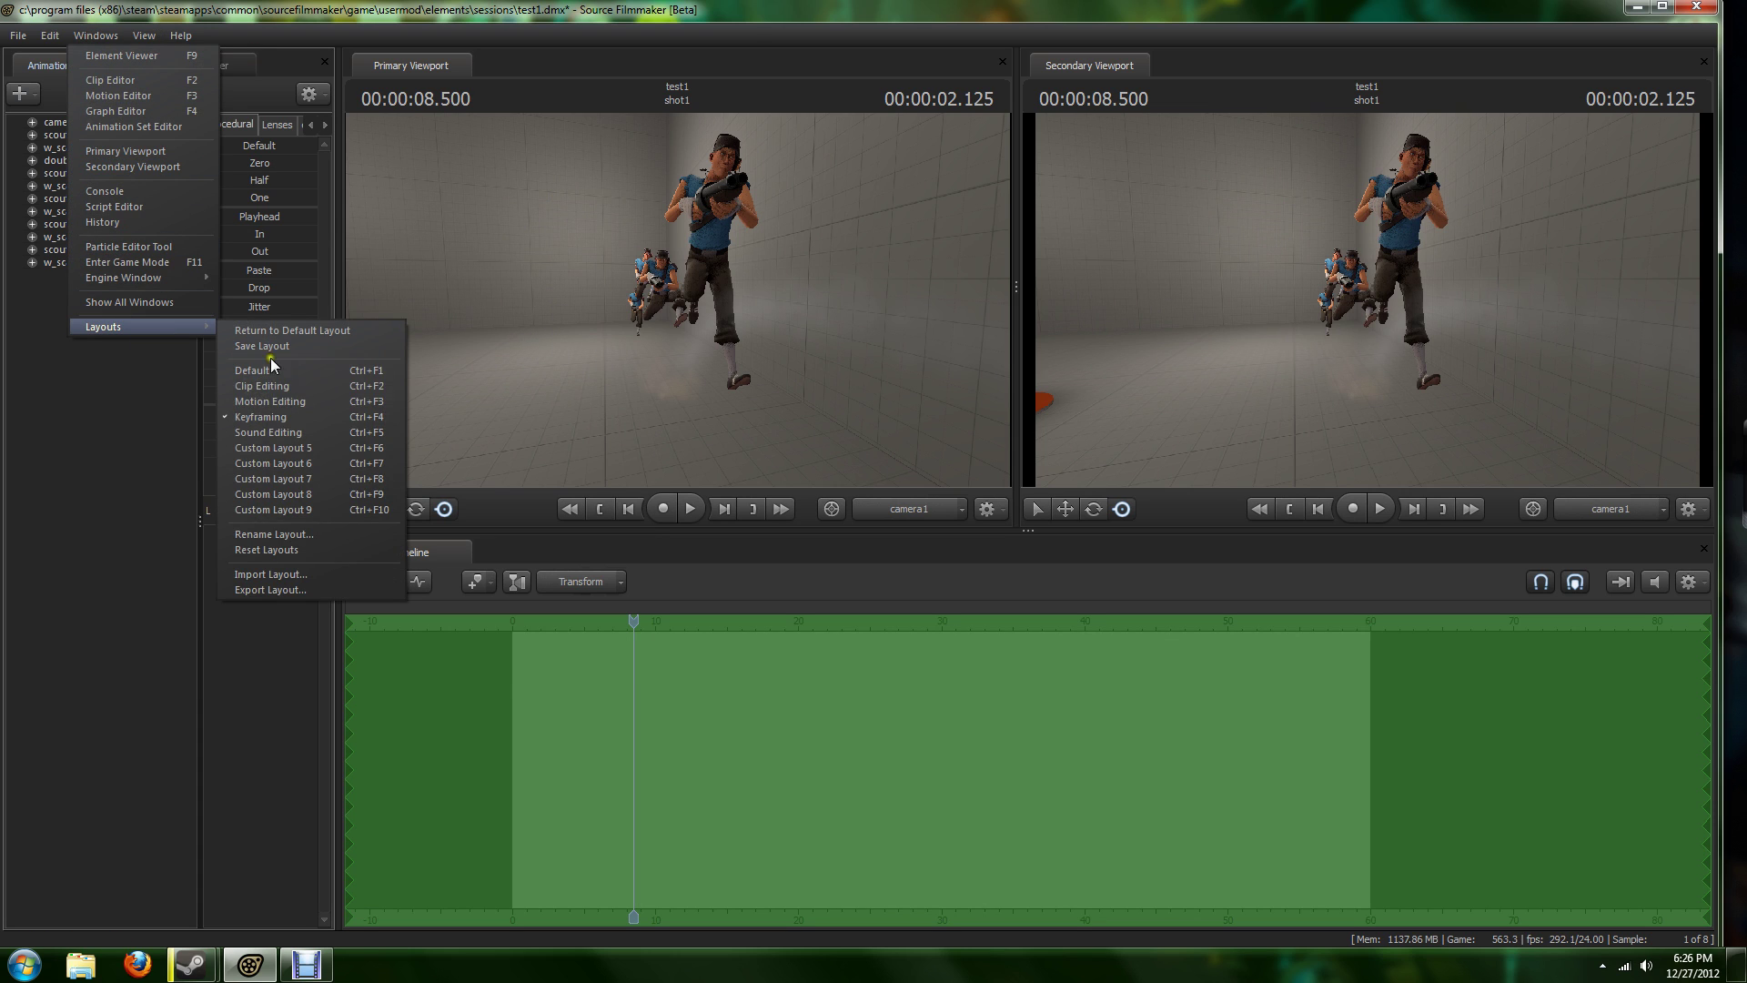
click(292, 387)
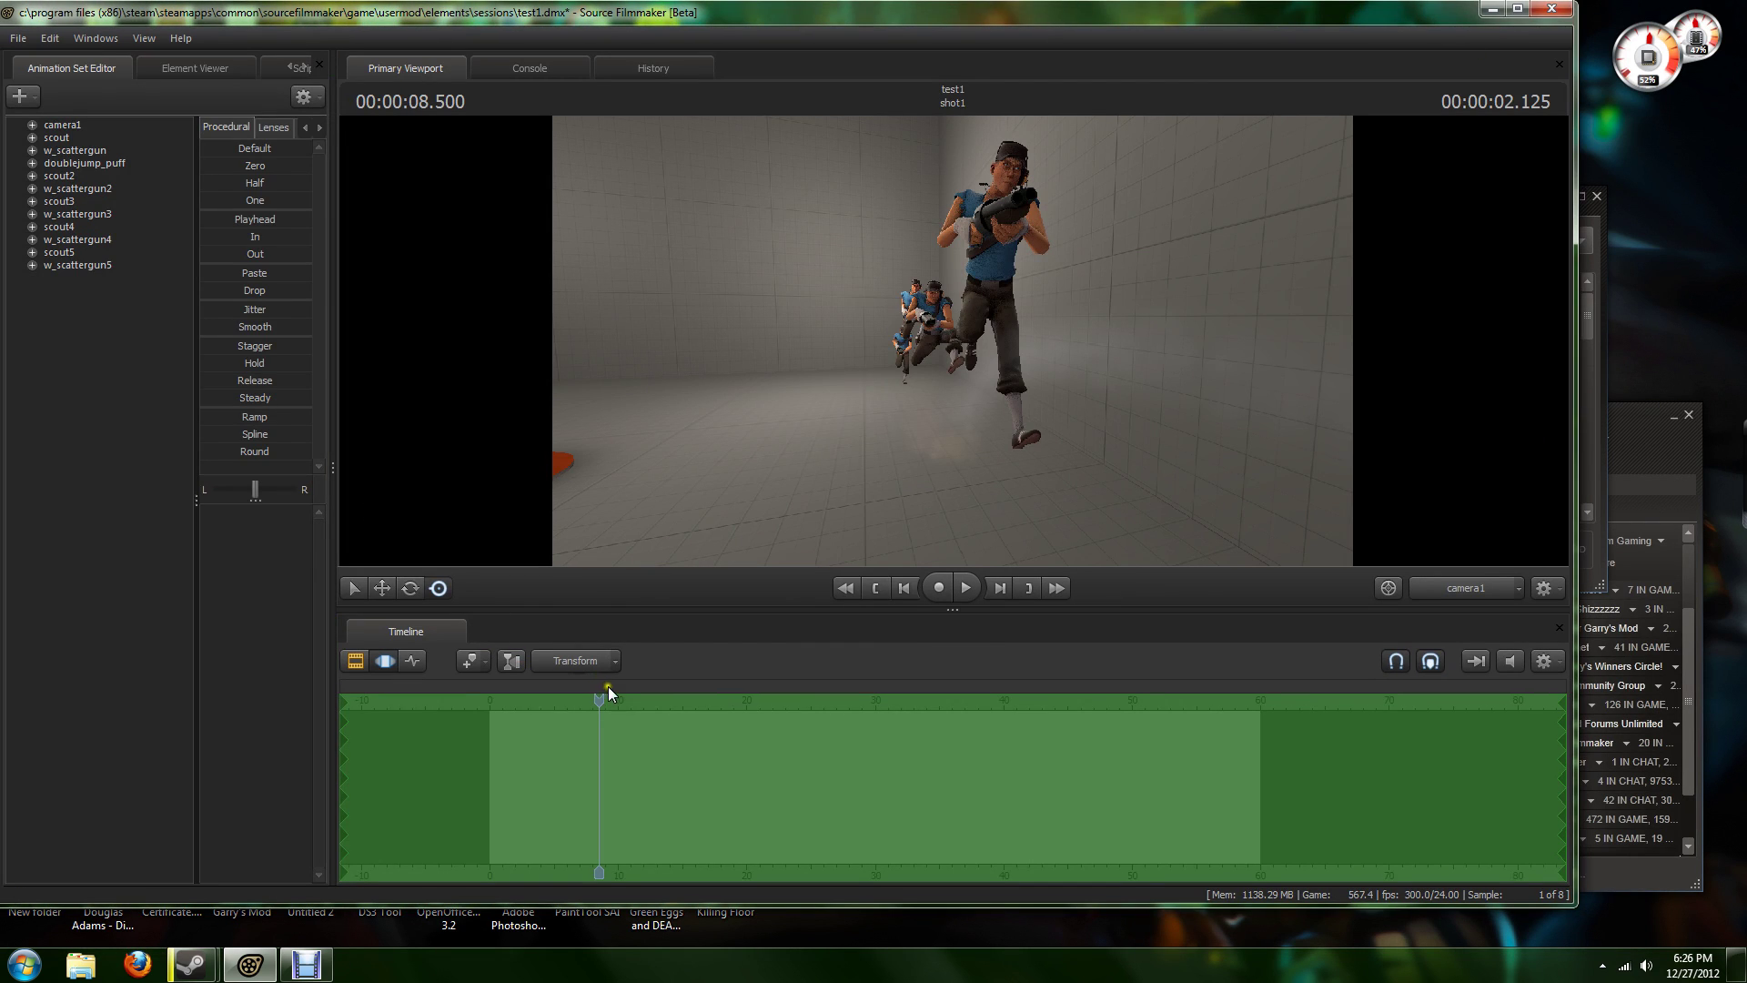
mouse_move(600, 699)
mouse_down()
mouse_move(549, 728)
mouse_move(592, 754)
mouse_up()
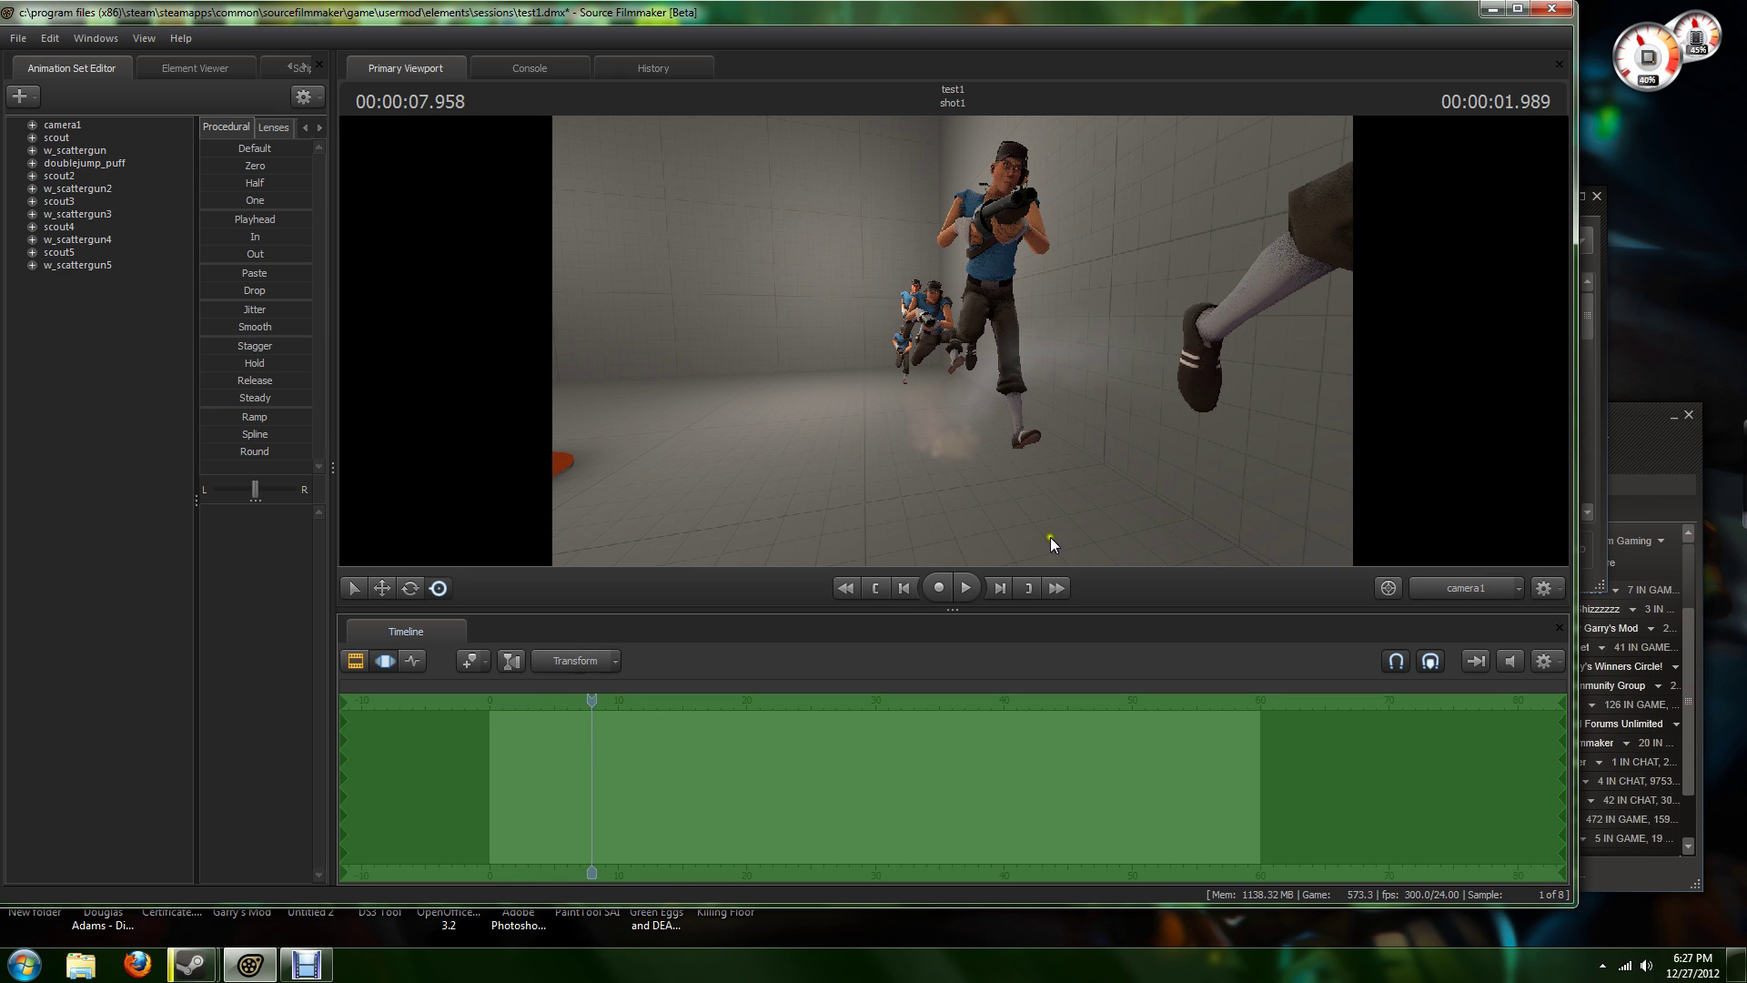